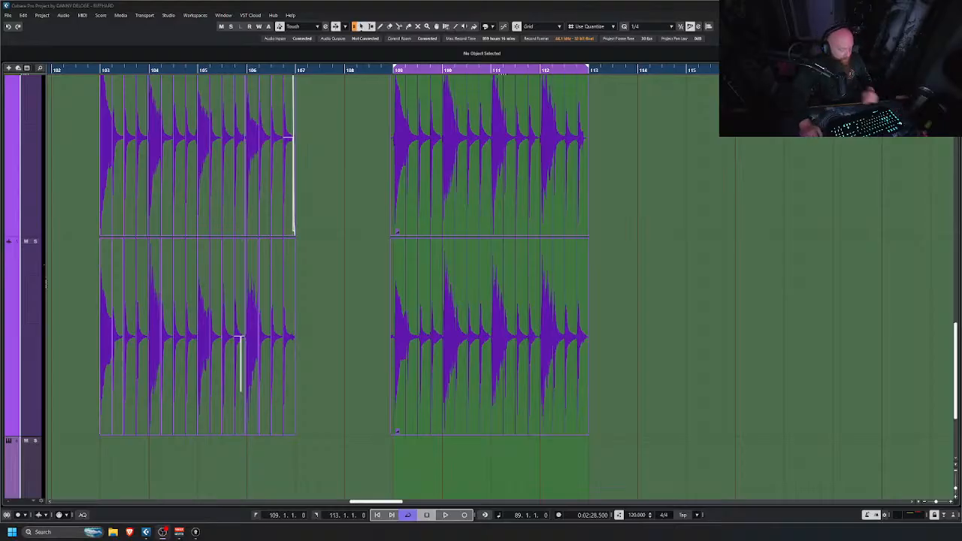
Step: Compare the sliced guitar clips at bars 103–107 with the unsliced takes at bars 109–113 on both tracks
scroll(401, 243, up, 3)
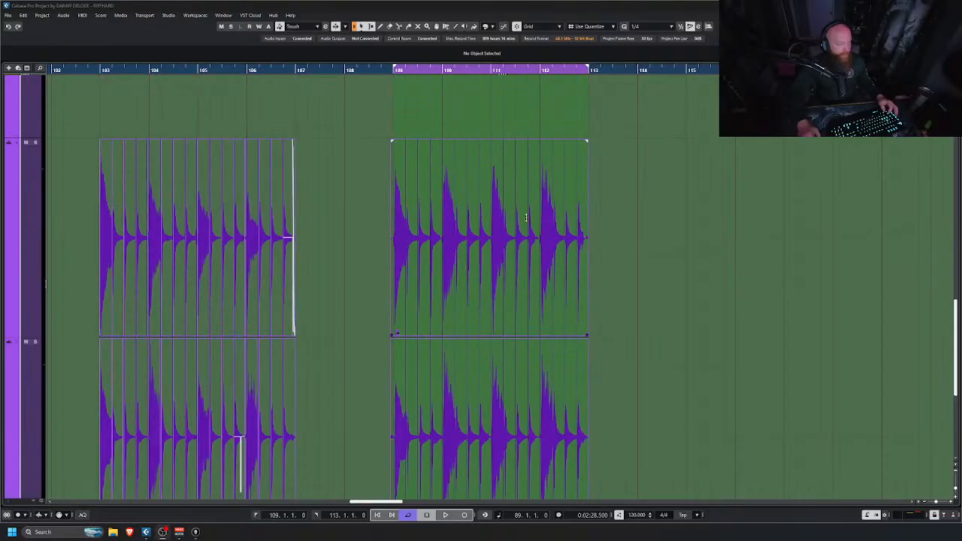
scroll(343, 205, left, 4)
scroll(343, 205, left, 2)
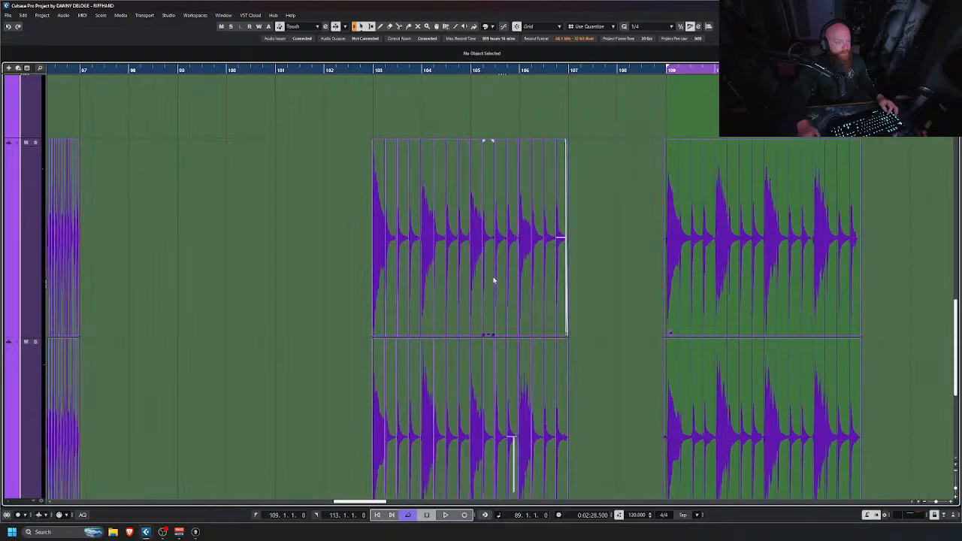
scroll(497, 280, up, 7)
scroll(473, 306, down, 6)
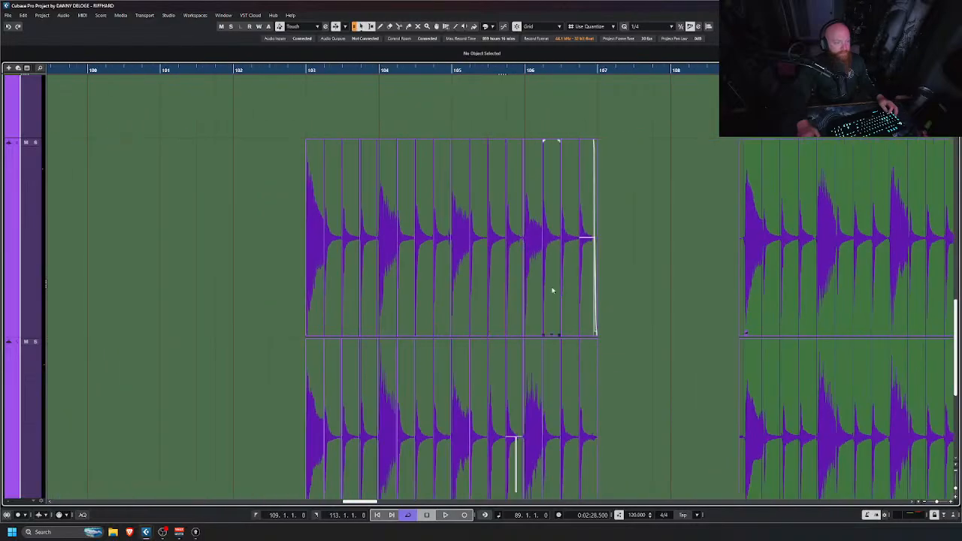
scroll(766, 299, up, 2)
scroll(766, 294, down, 3)
scroll(766, 293, down, 1)
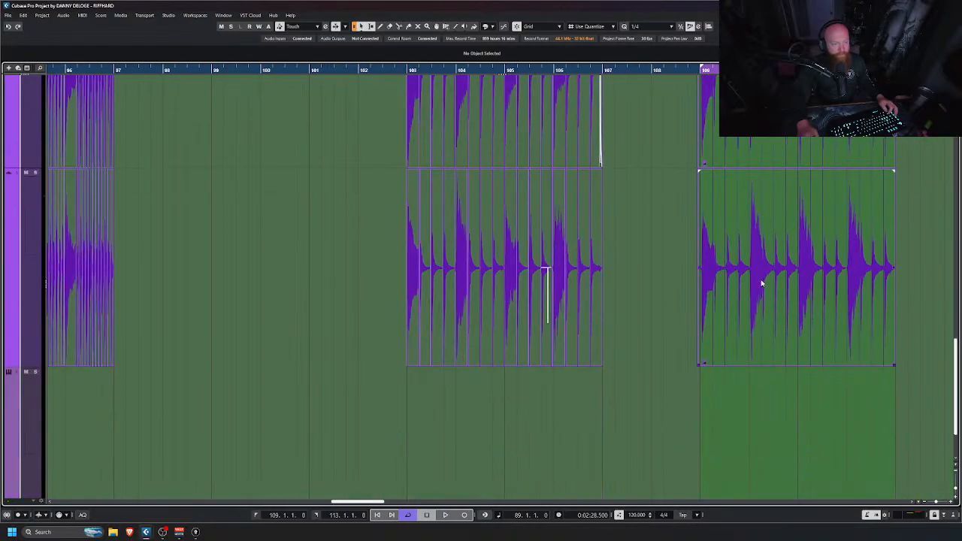
scroll(758, 279, up, 2)
scroll(767, 299, right, 4)
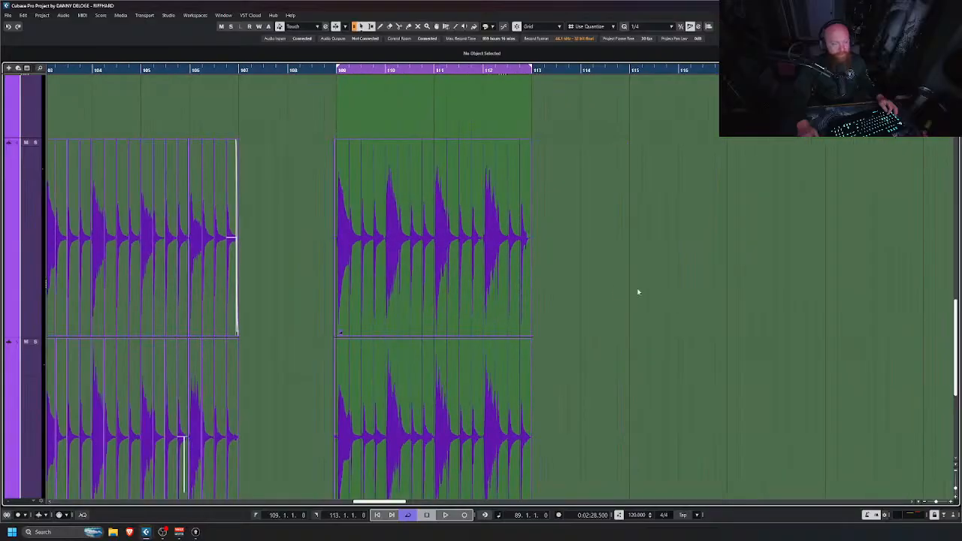
scroll(483, 273, down, 3)
scroll(480, 271, down, 4)
Step: Reduce the track heights until all tracks fit in the project view
key(shift+g)
key(shift+g)
key(shift+g)
key(shift+g)
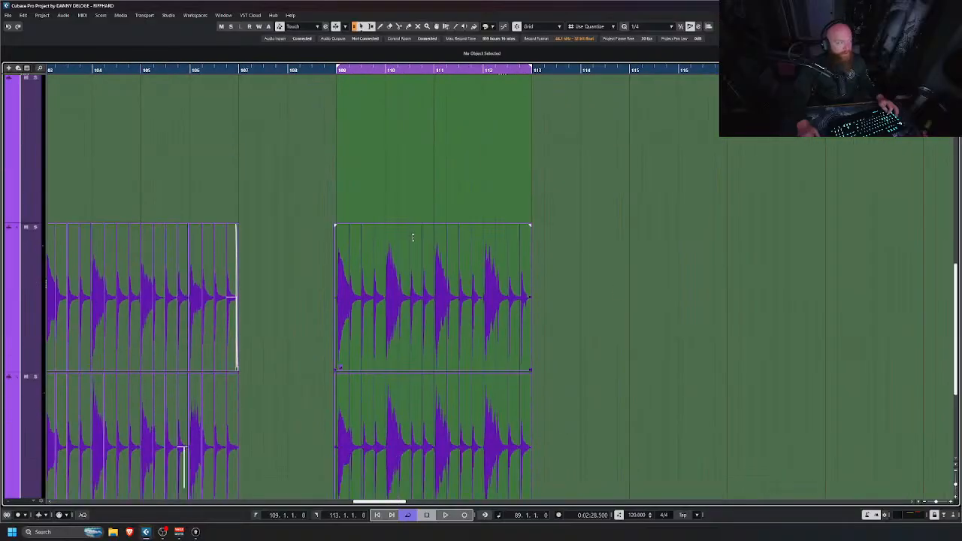
key(shift+h)
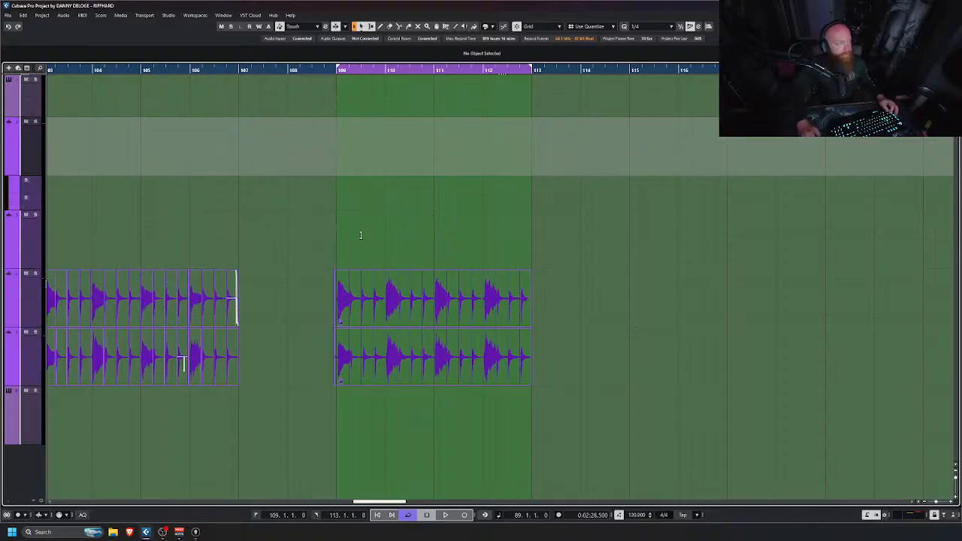
Step: Survey the whole arrangement, from the looped takes at bars 109–113 back to the start of the GTR 1 recording
key(g)
key(g)
key(g)
key(g)
key(g)
key(g)
key(g)
key(g)
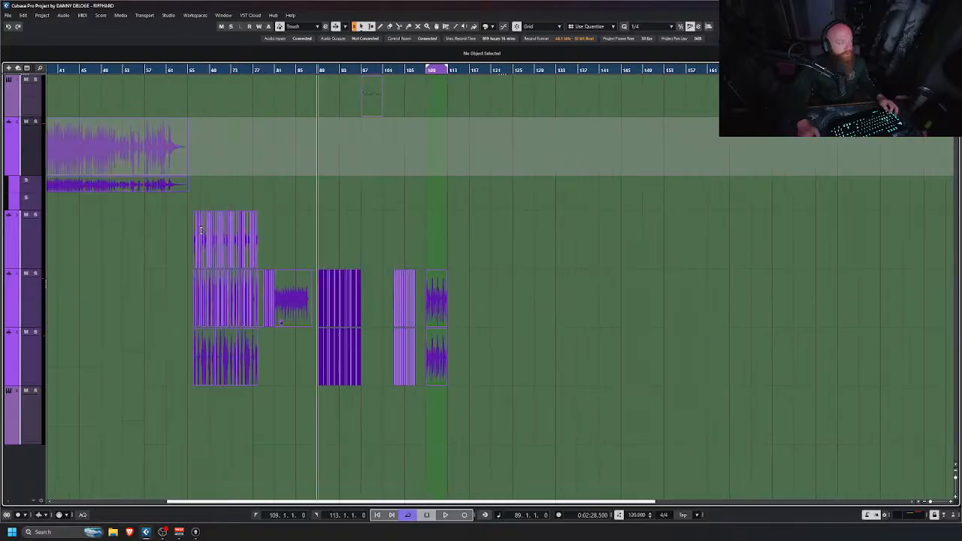
key(h)
key(h)
key(h)
key(h)
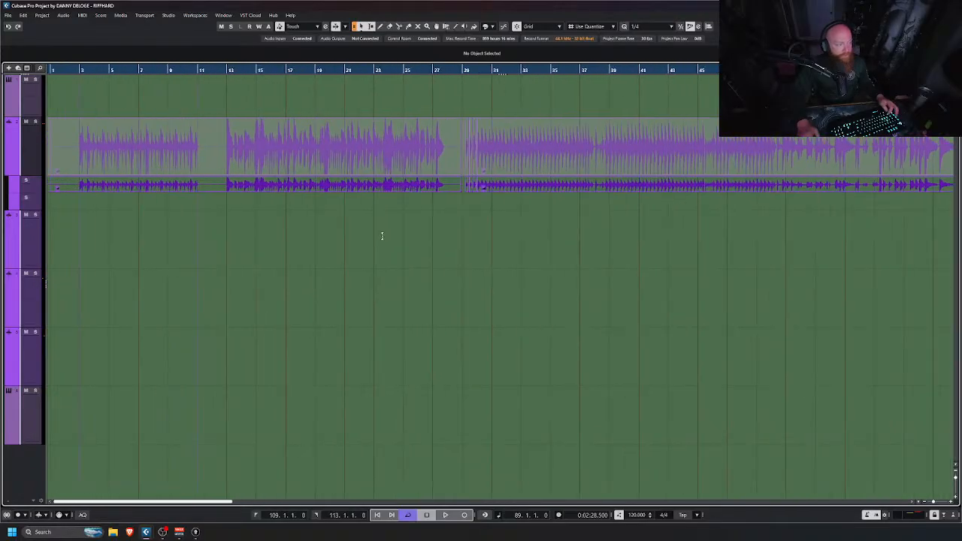
Step: Listen to short passages of the GTR 1 recording from bars 3, 13, 31 and 40, and stop playback
click(80, 69)
key(space)
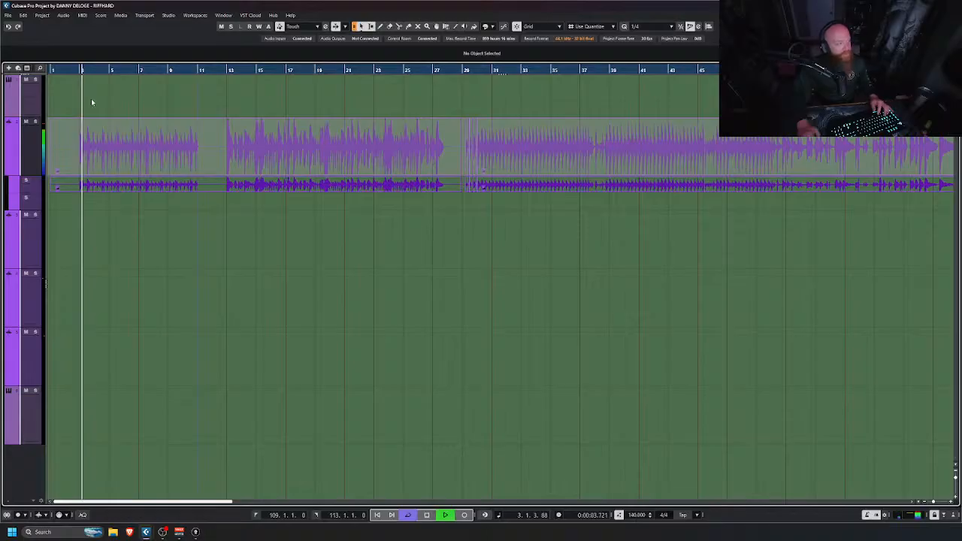
click(228, 70)
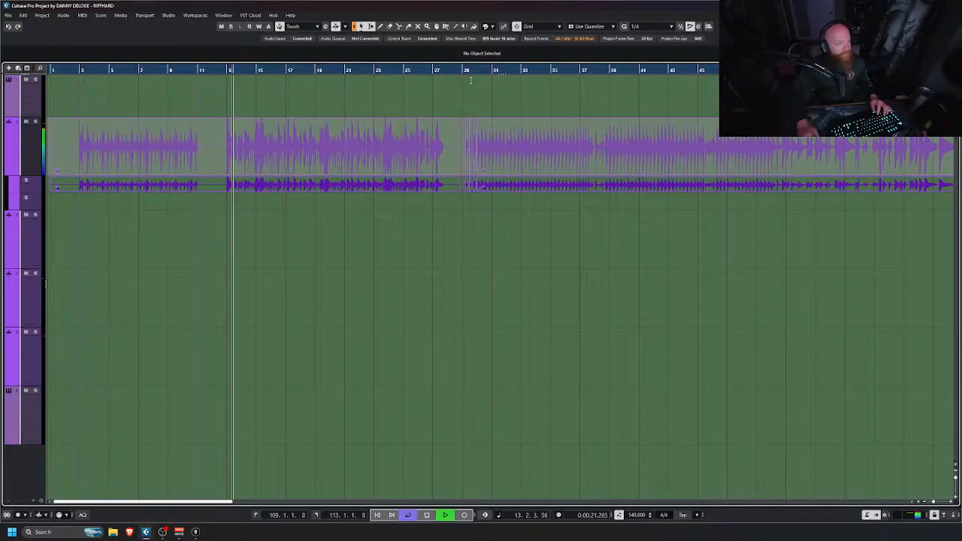
click(492, 70)
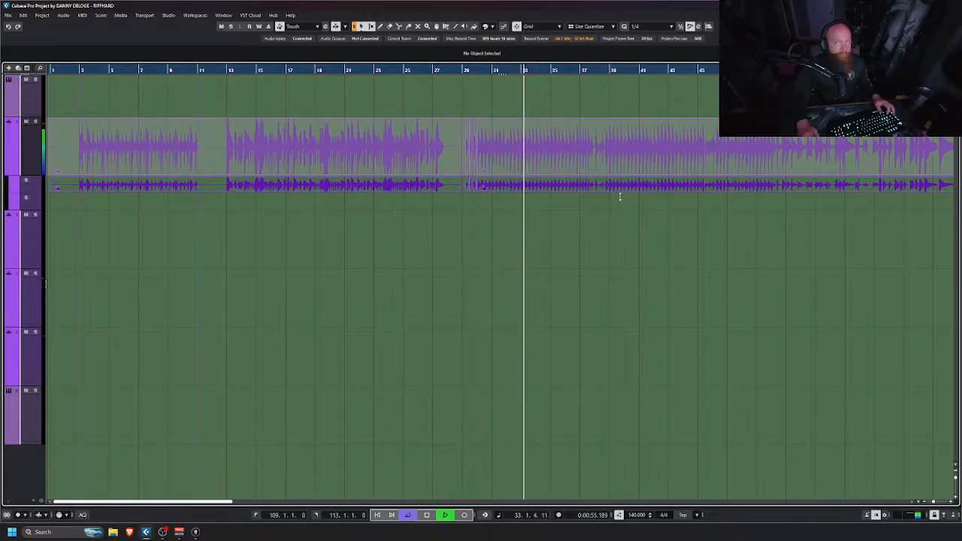
click(625, 69)
scroll(641, 162, up, 4)
scroll(635, 154, up, 4)
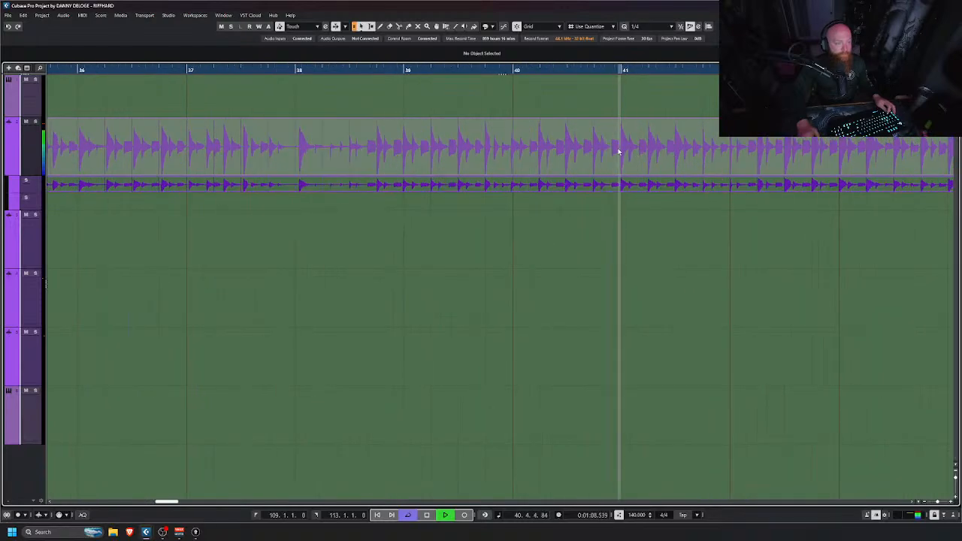
scroll(618, 149, down, 6)
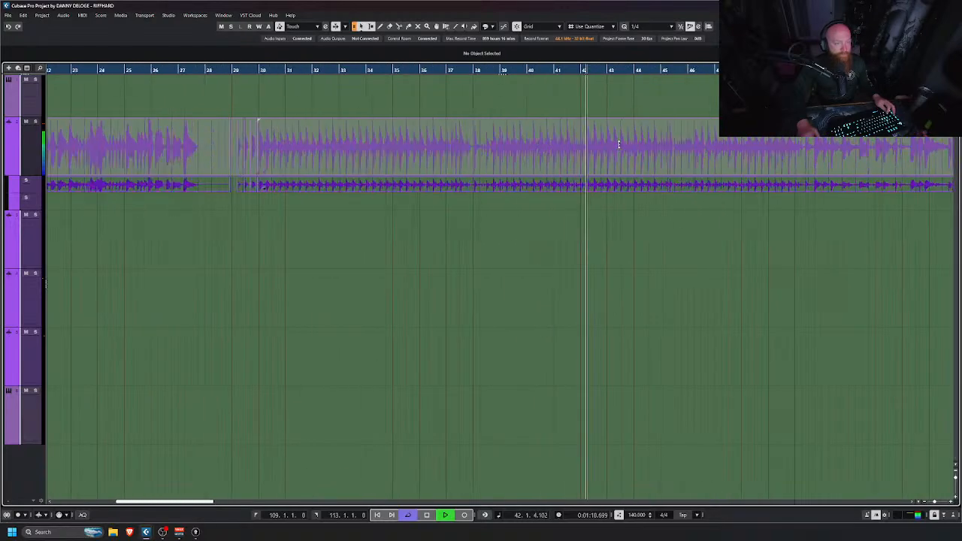
key(space)
Step: Listen to short passages of the edited guitar clips from bars 66 and 90, and stop playback
scroll(707, 225, right, 4)
scroll(707, 225, right, 4)
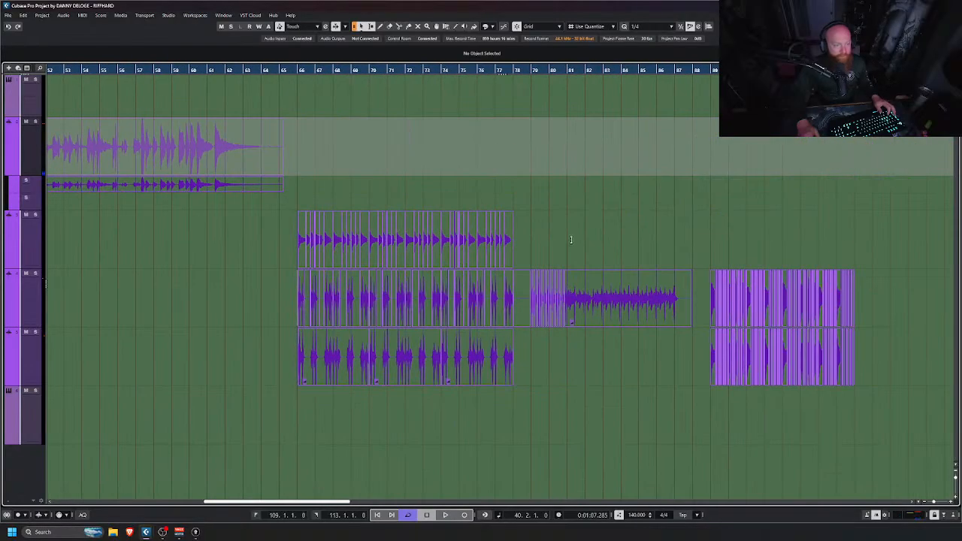
click(298, 70)
key(space)
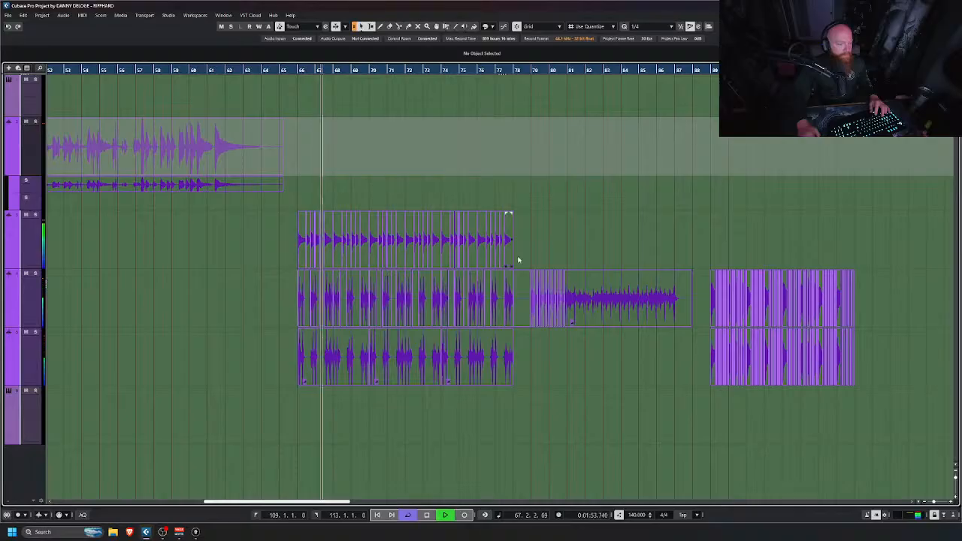
click(729, 70)
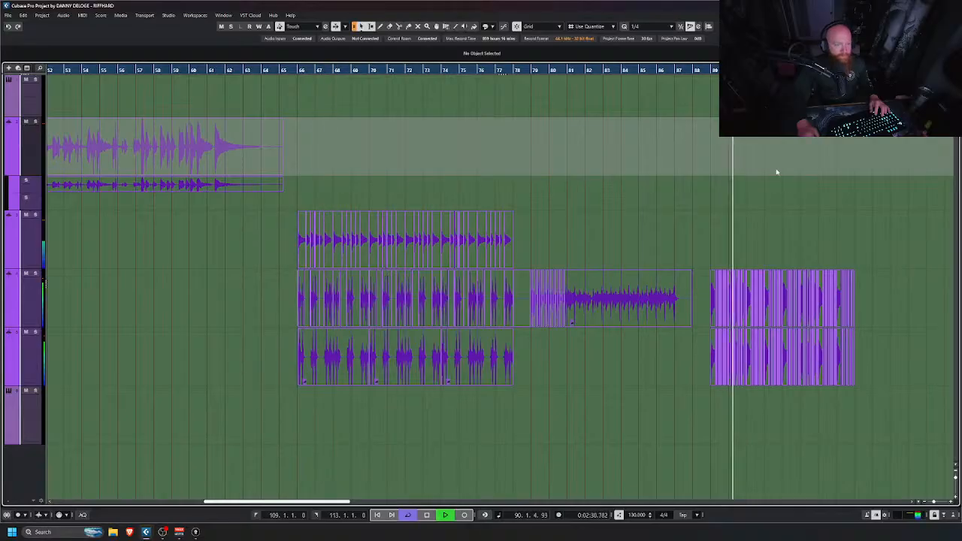
scroll(807, 247, right, 6)
key(space)
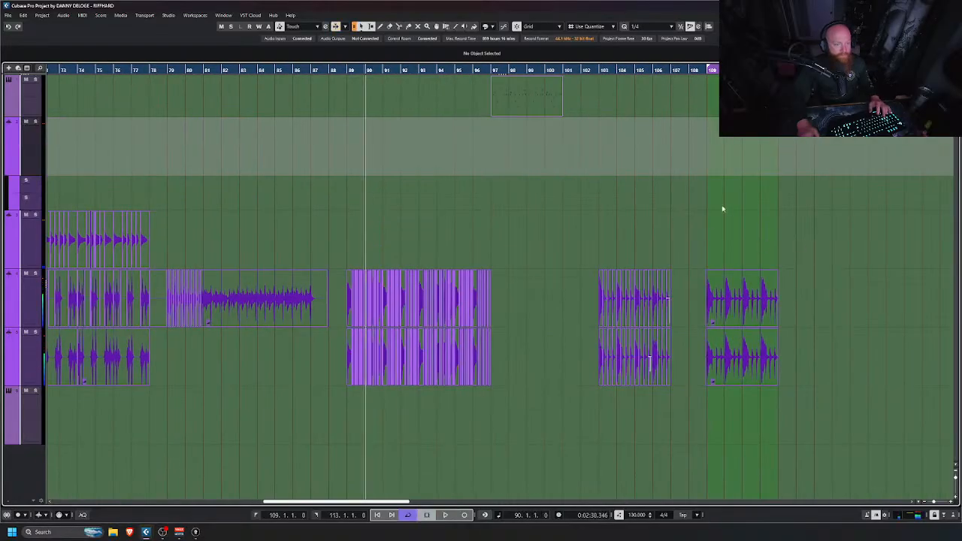
Step: Examine the slice edits around bar 104 in the bars 103–107 clips, alongside the uncut takes at bars 109–113
scroll(739, 298, up, 5)
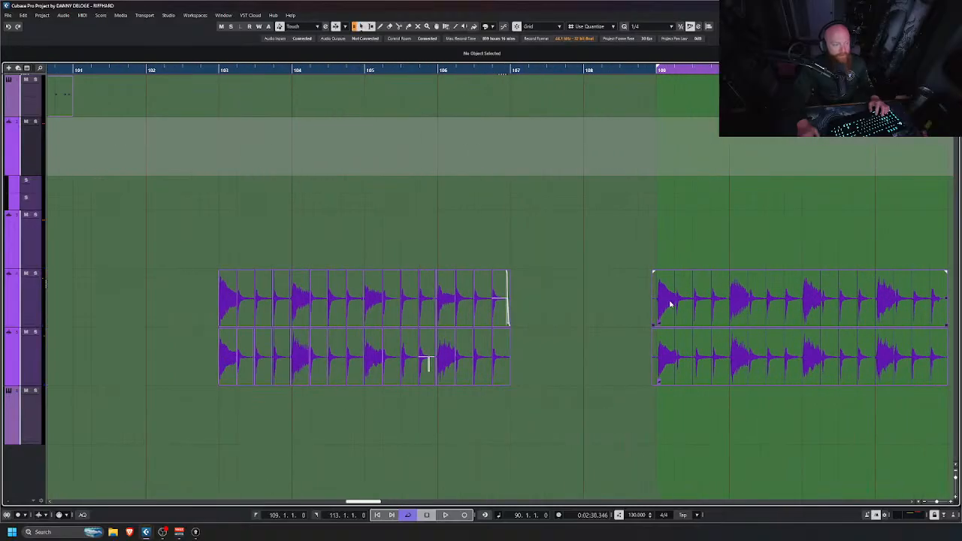
scroll(373, 345, up, 5)
scroll(371, 329, down, 3)
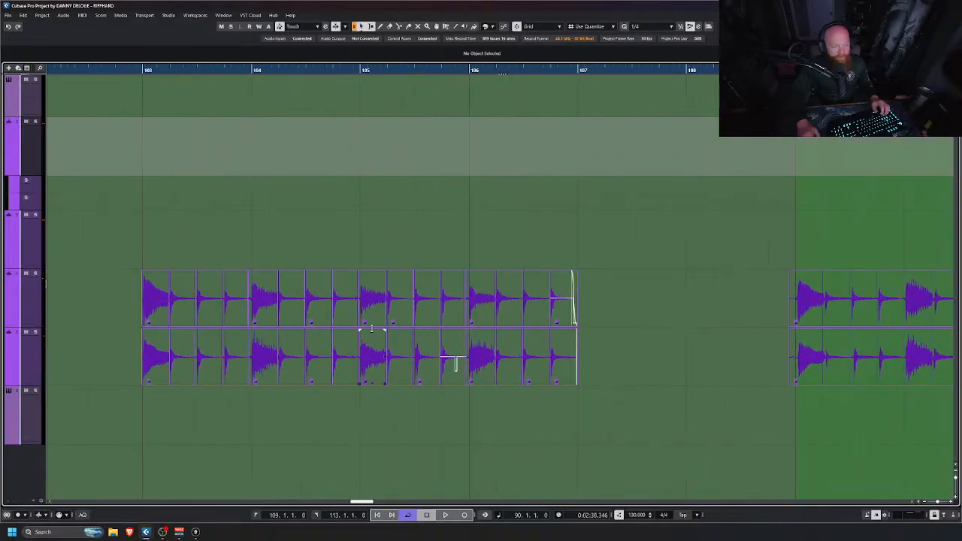
scroll(372, 329, left, 2)
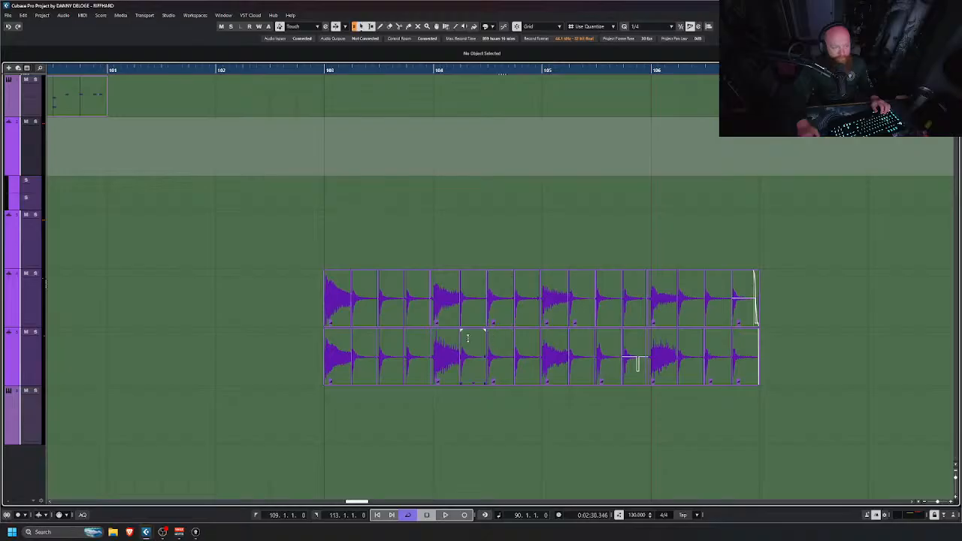
scroll(447, 328, up, 7)
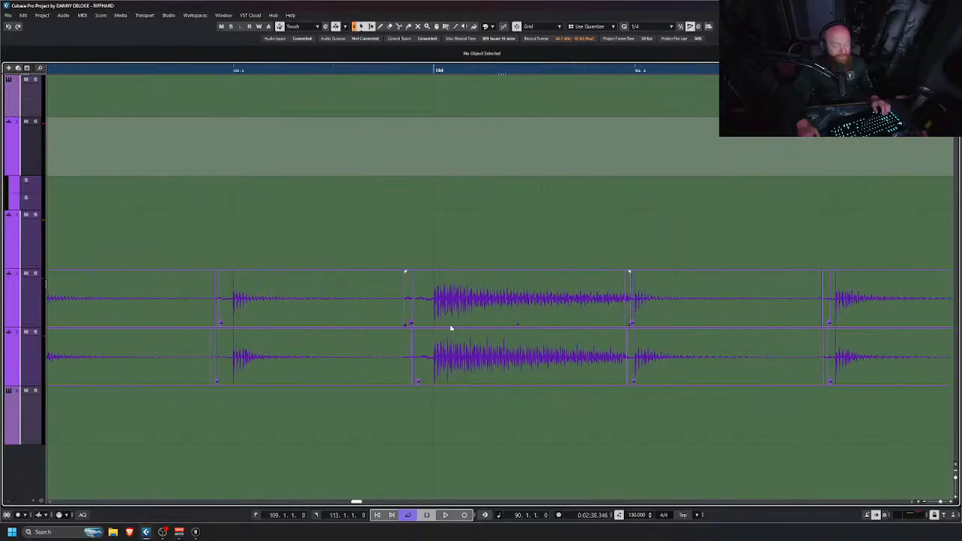
scroll(646, 329, right, 3)
scroll(680, 333, down, 10)
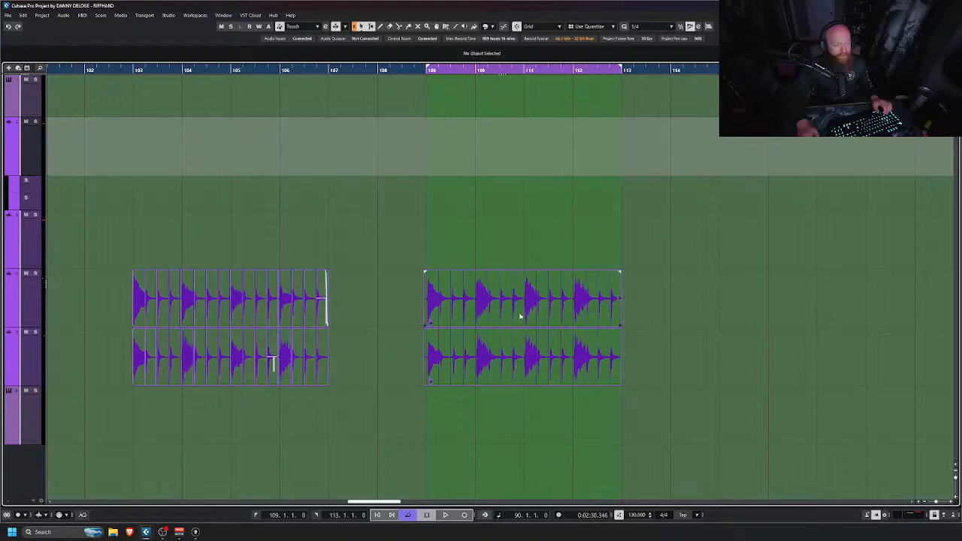
scroll(181, 310, left, 3)
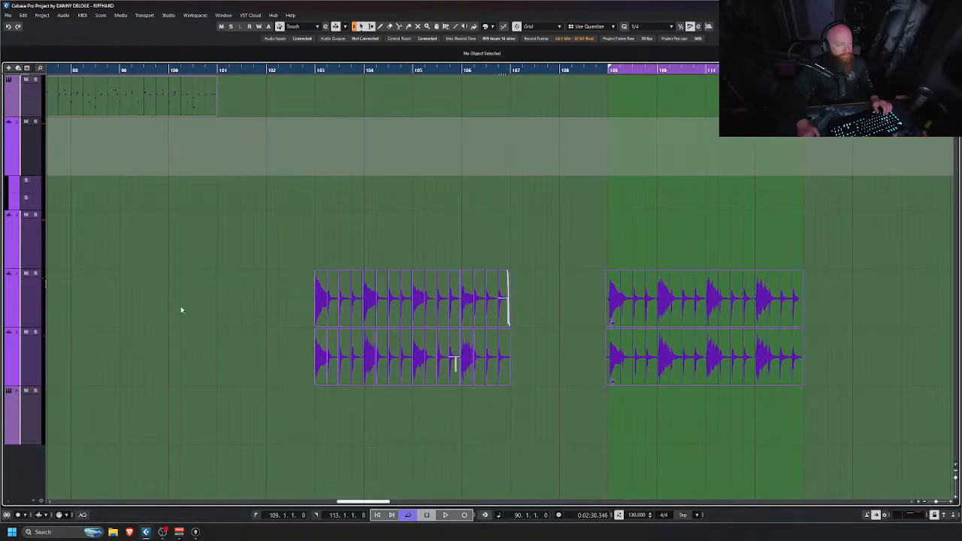
Step: Widen the track list to show names and controls, and check the panning in both lower GTR 1 (D) tracks' channel settings
click(33, 290)
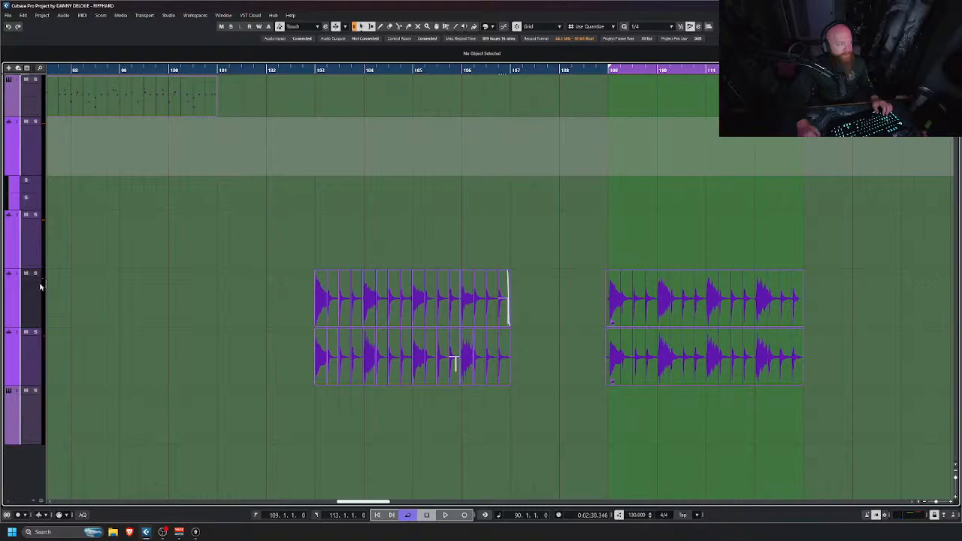
drag(46, 283, 159, 293)
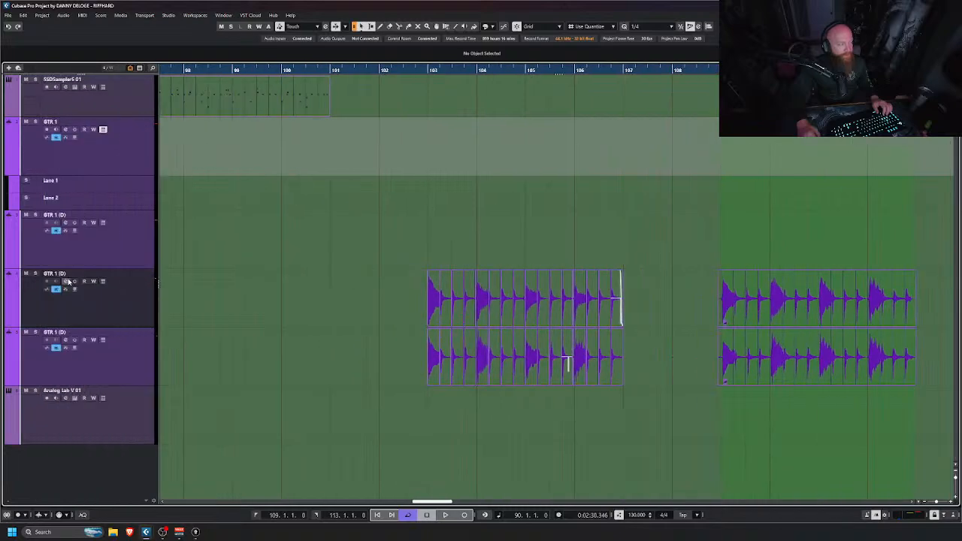
drag(961, 148, 481, 148)
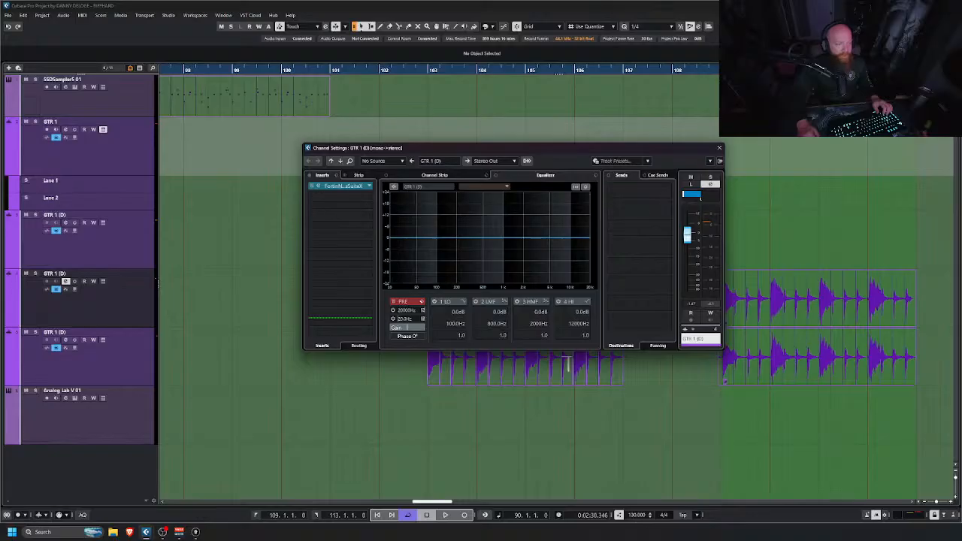
click(719, 148)
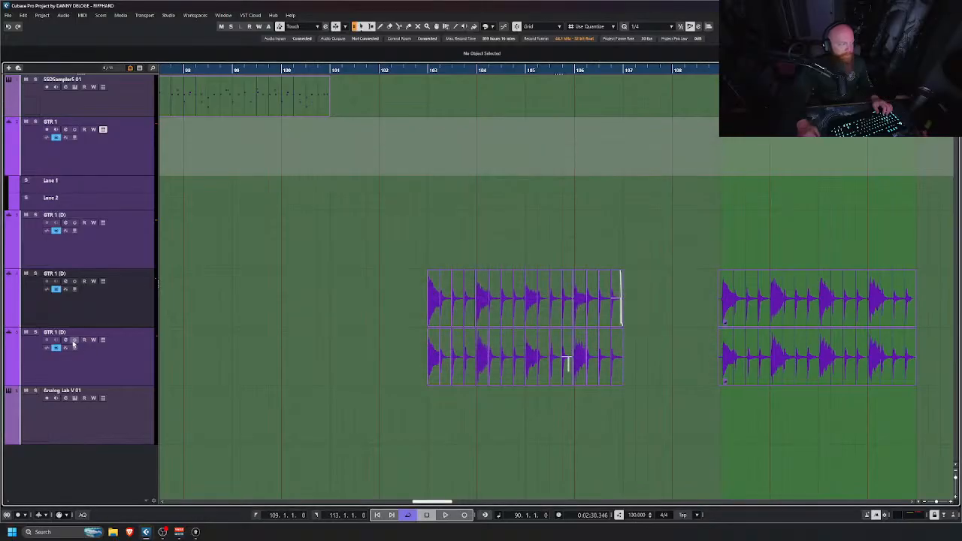
click(65, 340)
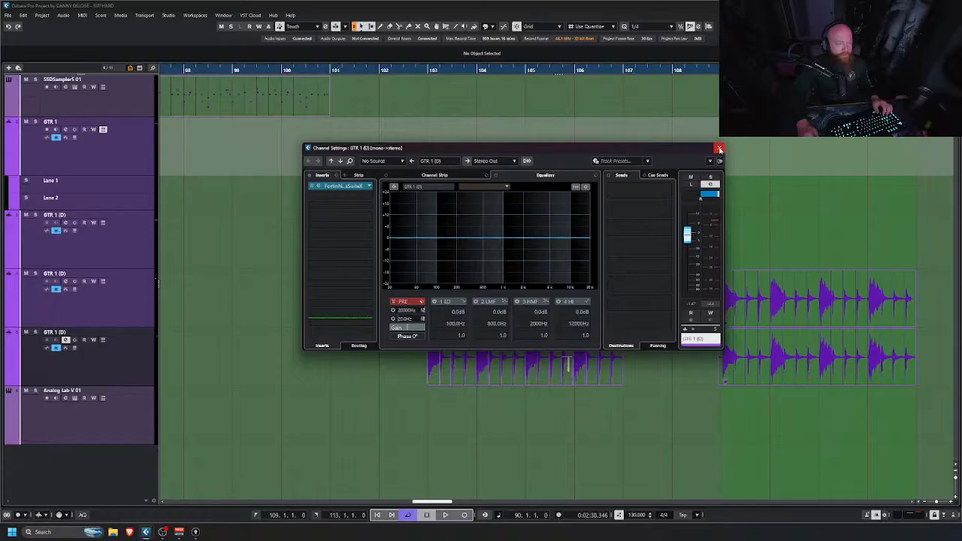
click(719, 148)
Step: Inspect the Fortin Nameless Suite X insert on the second GTR 1 (D) track, close its windows and return to bars 109–113
scroll(669, 338, right, 4)
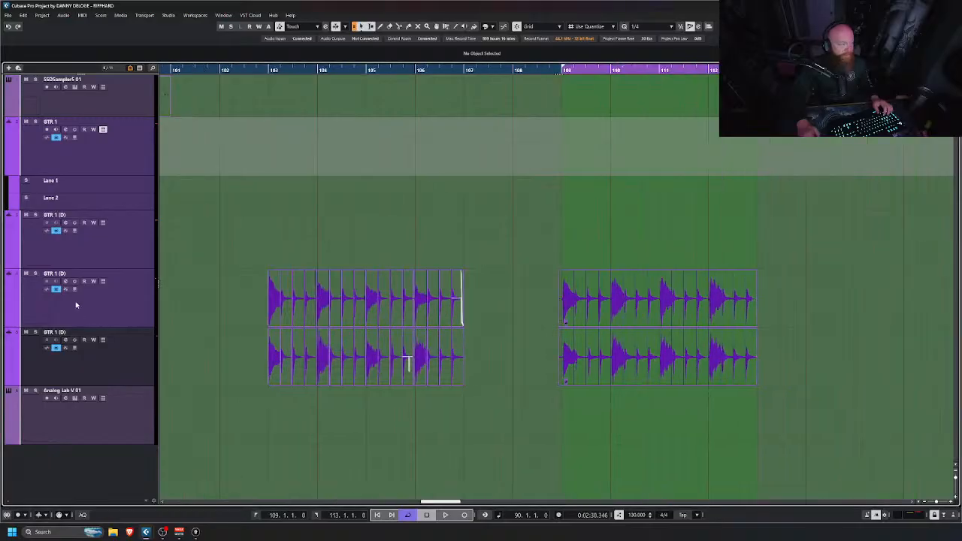
click(65, 281)
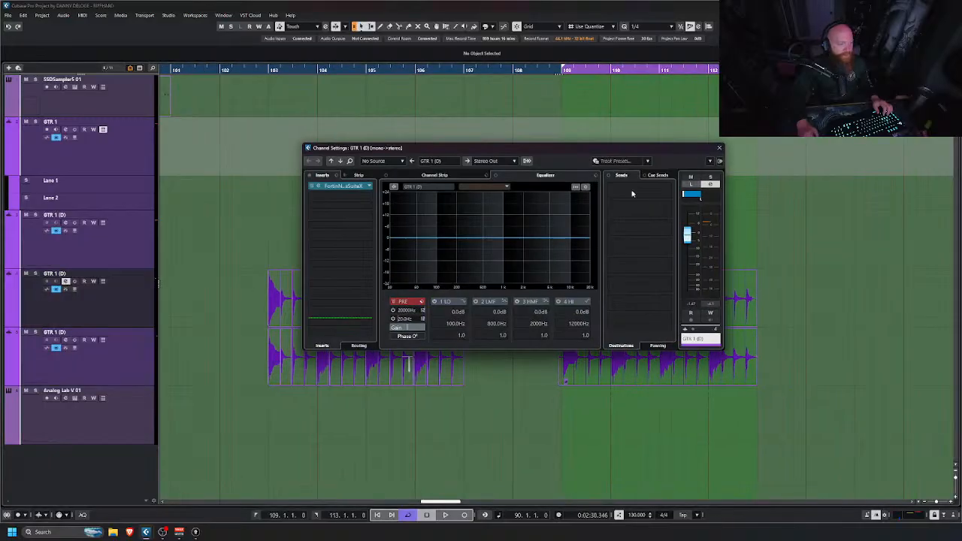
click(340, 185)
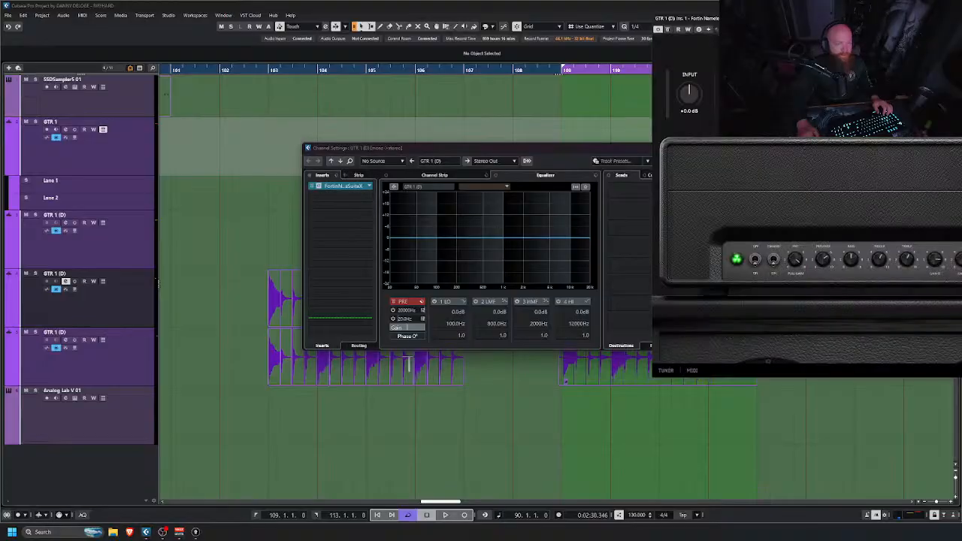
drag(894, 18, 490, 99)
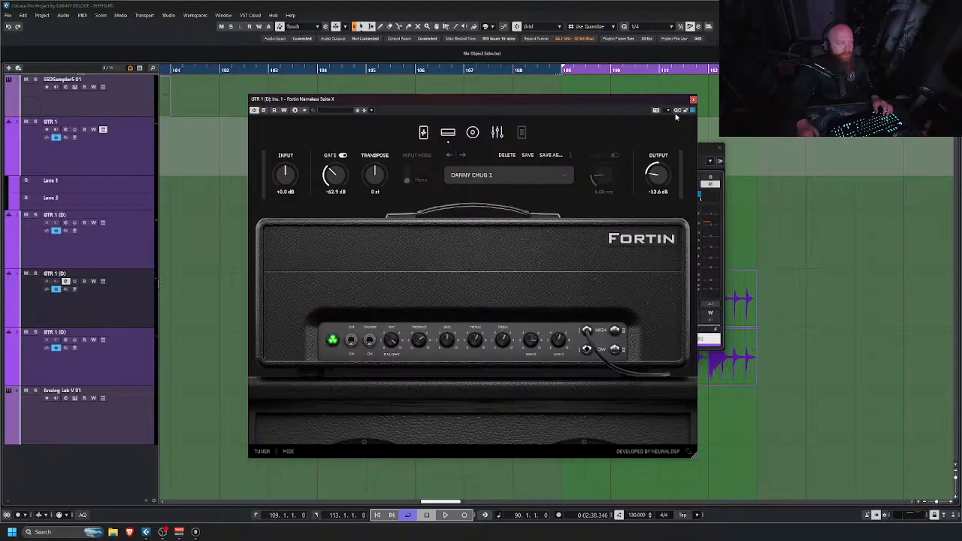
click(692, 99)
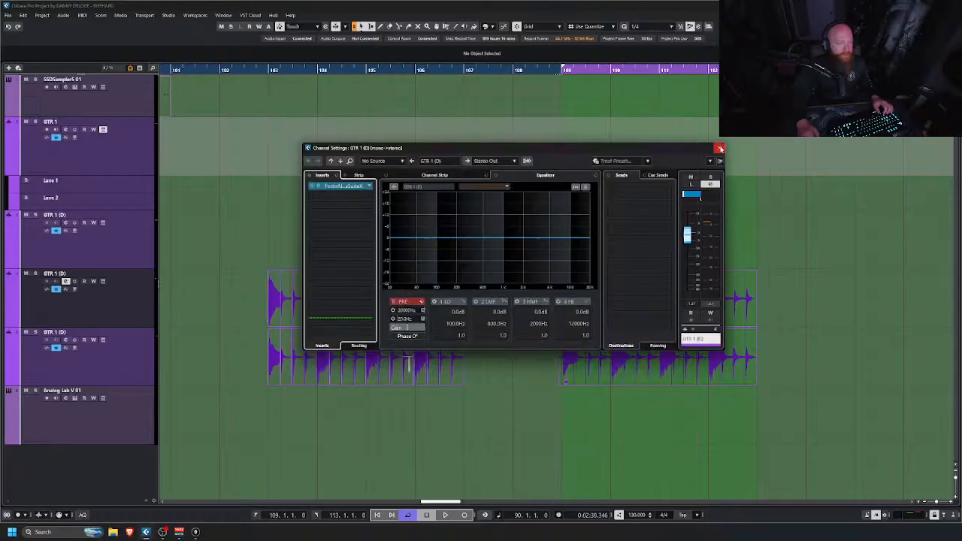
click(719, 148)
scroll(771, 288, right, 3)
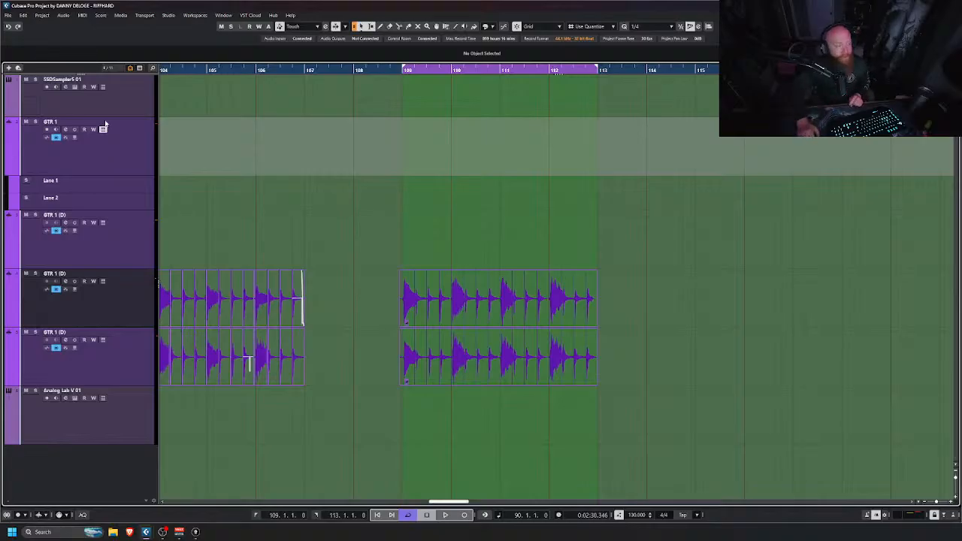
Step: Select the GTR 1 track and listen briefly to the double-tracked takes from bar 109
click(109, 156)
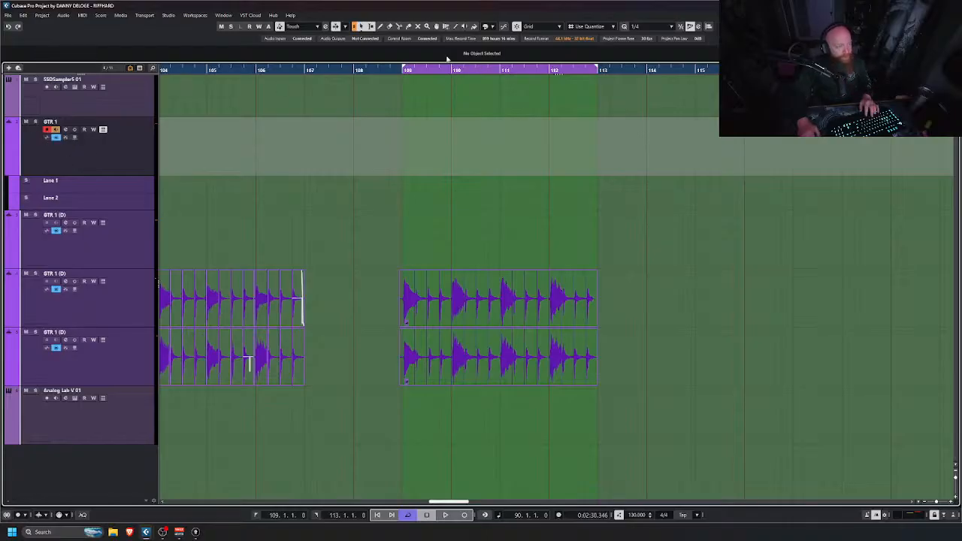
click(384, 69)
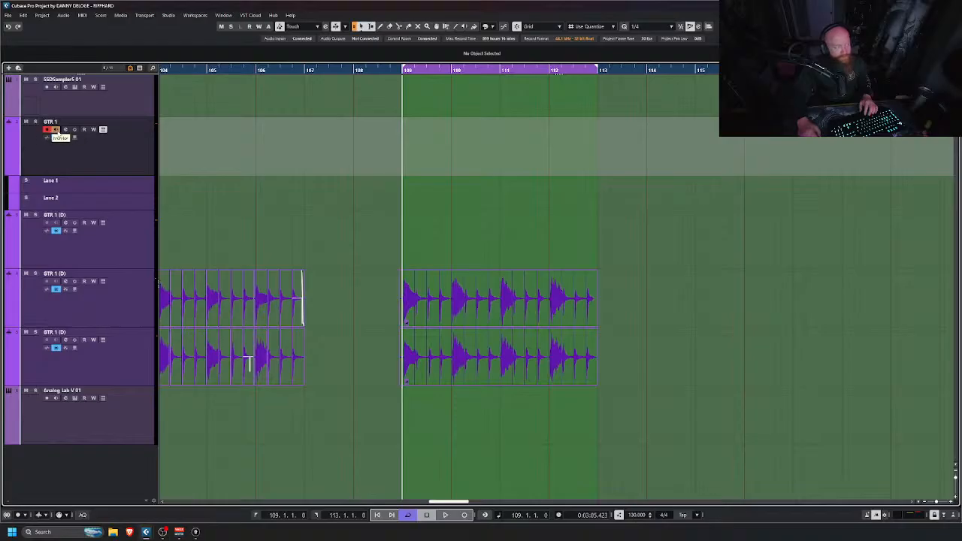
key(space)
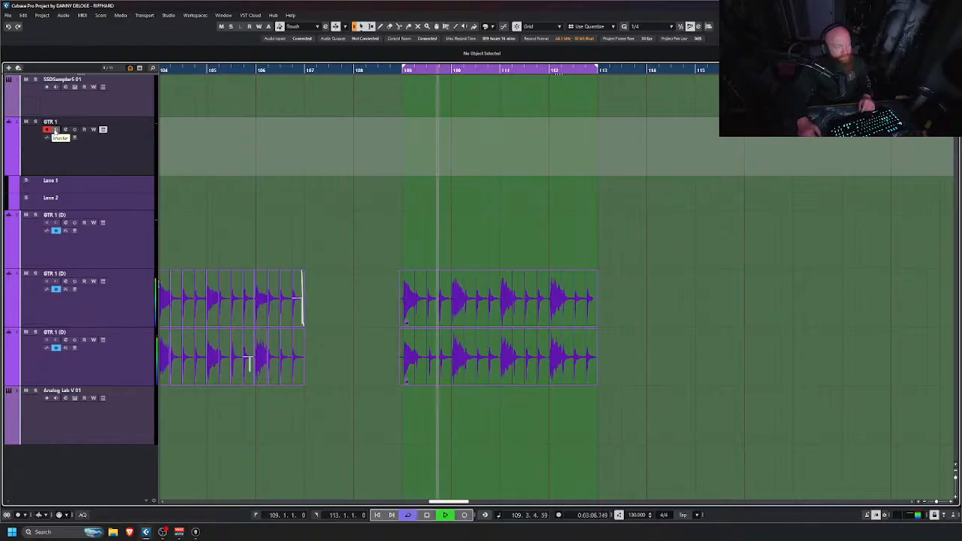
key(space)
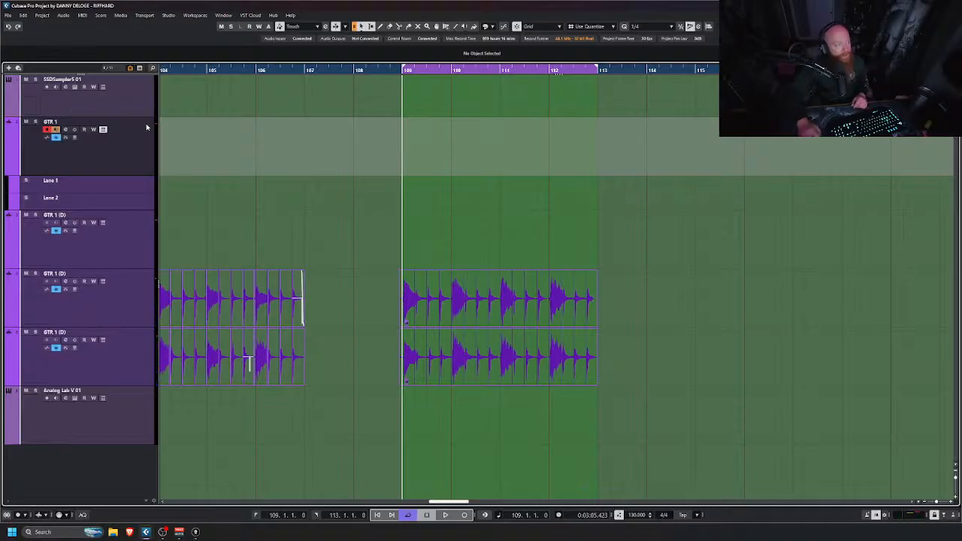
Step: Hide the GTR 1 track's lanes and compare the note timing of the two uncut takes across bars 109–113
click(103, 131)
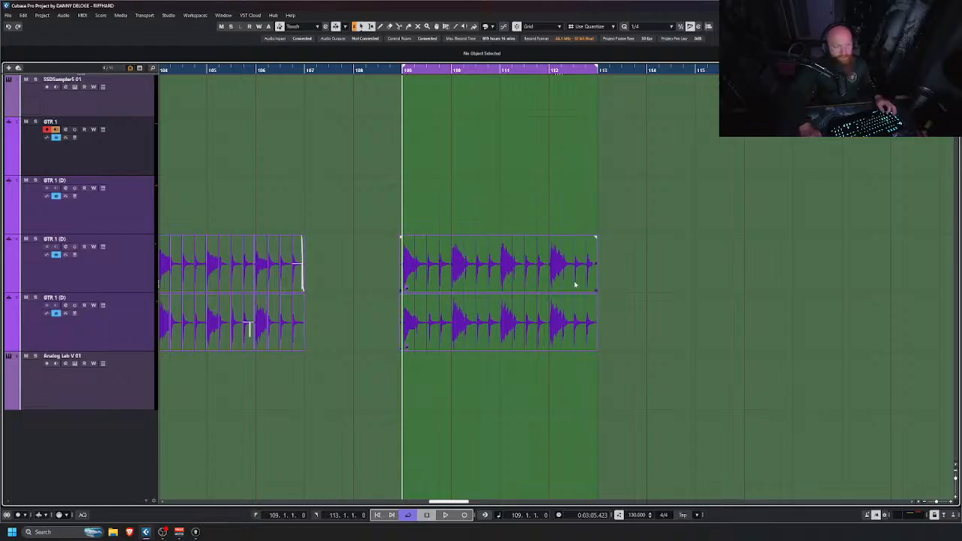
scroll(473, 278, up, 5)
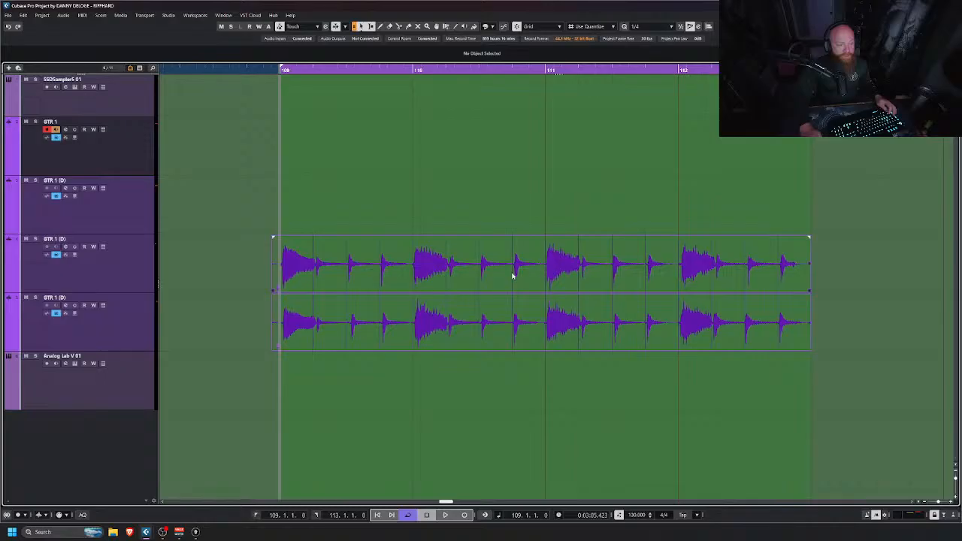
scroll(518, 277, up, 4)
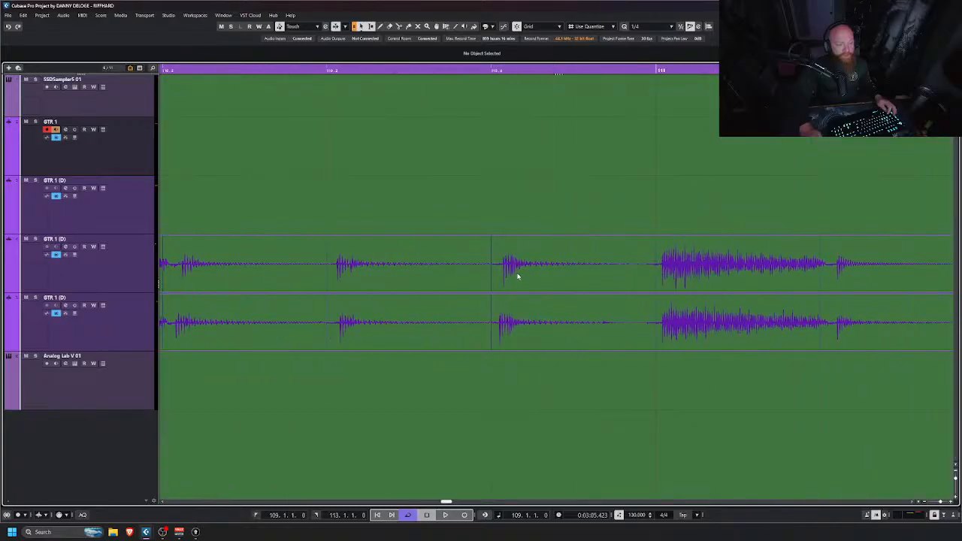
scroll(517, 277, down, 2)
scroll(516, 276, down, 2)
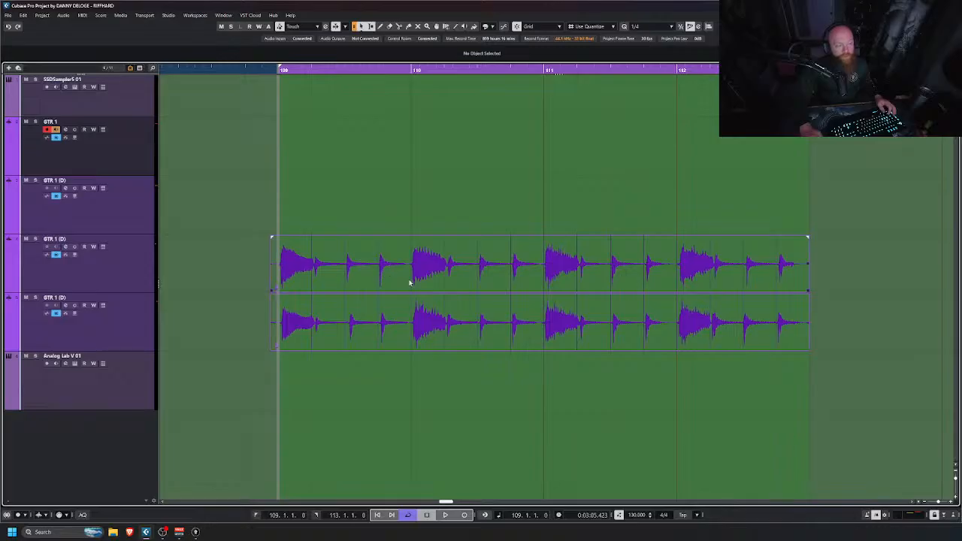
scroll(440, 277, up, 6)
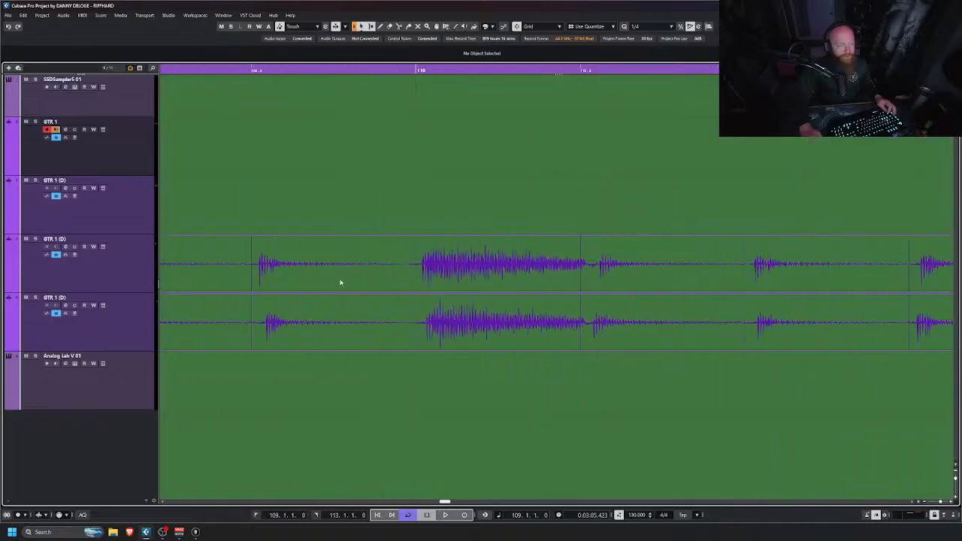
scroll(368, 271, down, 6)
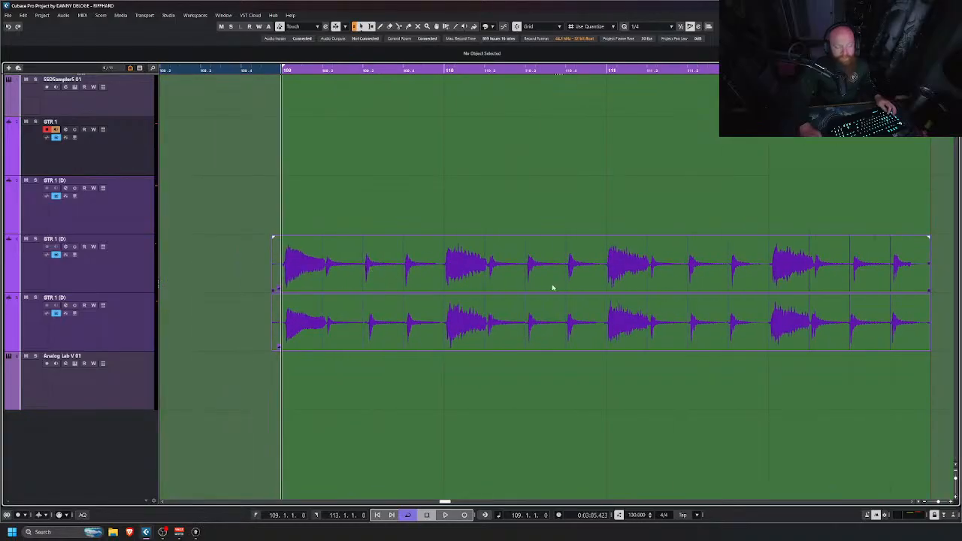
scroll(553, 288, right, 2)
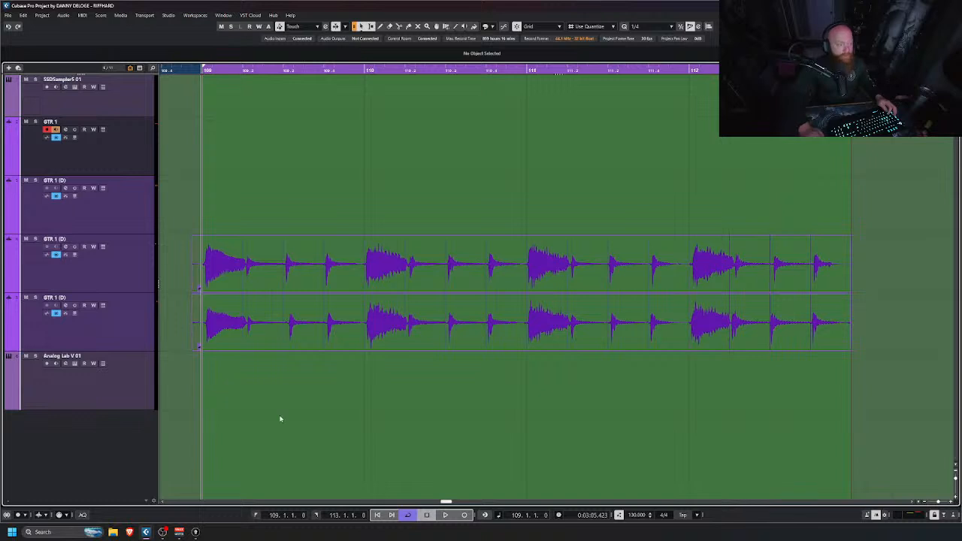
scroll(481, 349, down, 5)
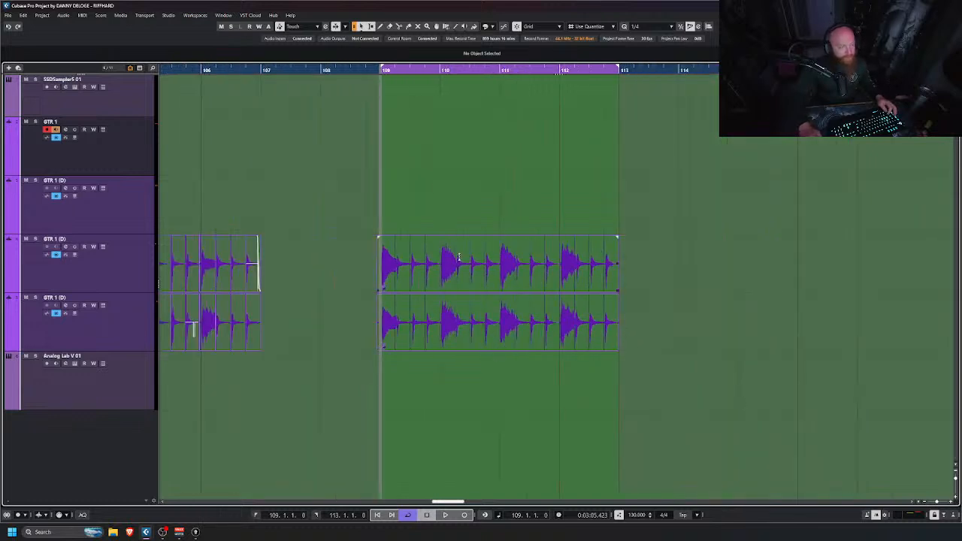
Step: Show the GTR 1 track's lanes again, frame bars 109–113 and listen to both uncut takes from bar 109
click(104, 131)
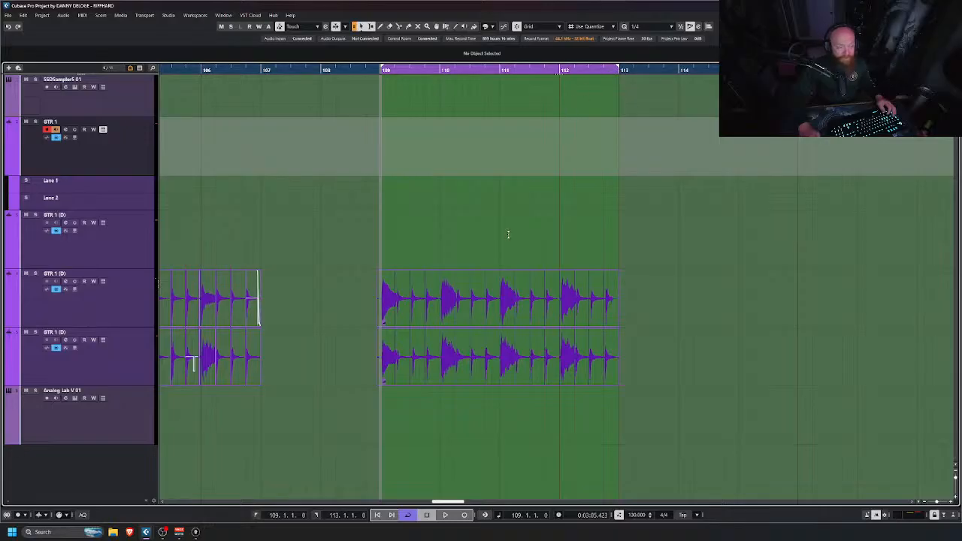
key(h)
key(h)
key(h)
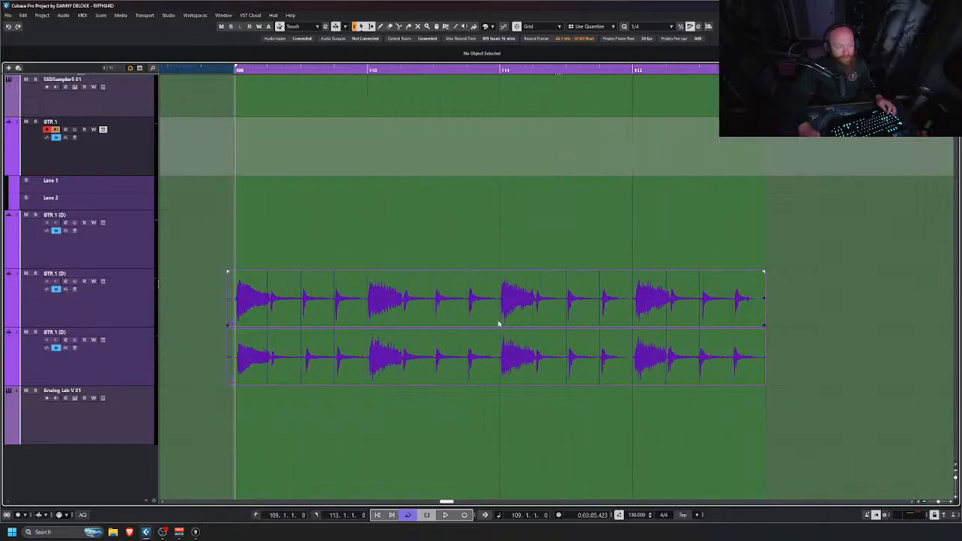
scroll(655, 328, up, 1)
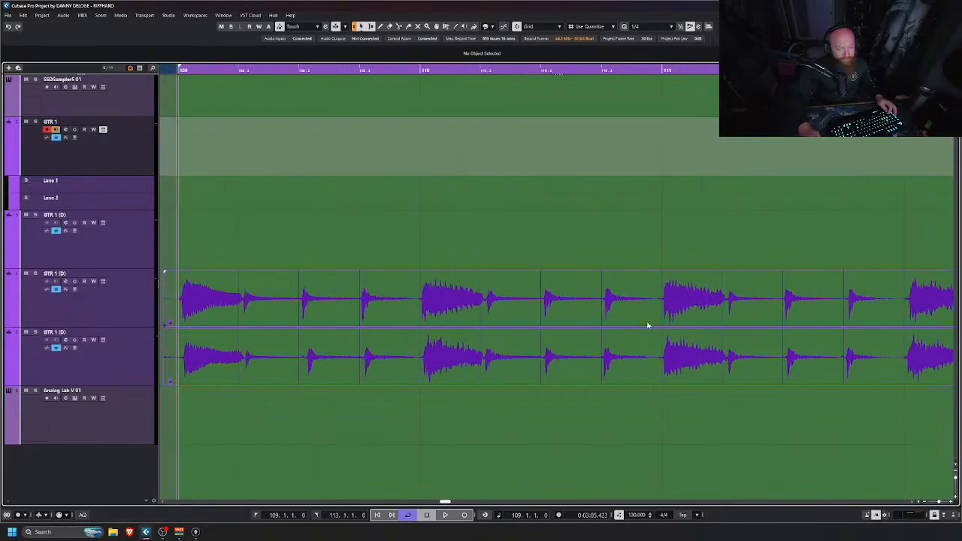
scroll(647, 324, up, 1)
scroll(647, 325, down, 2)
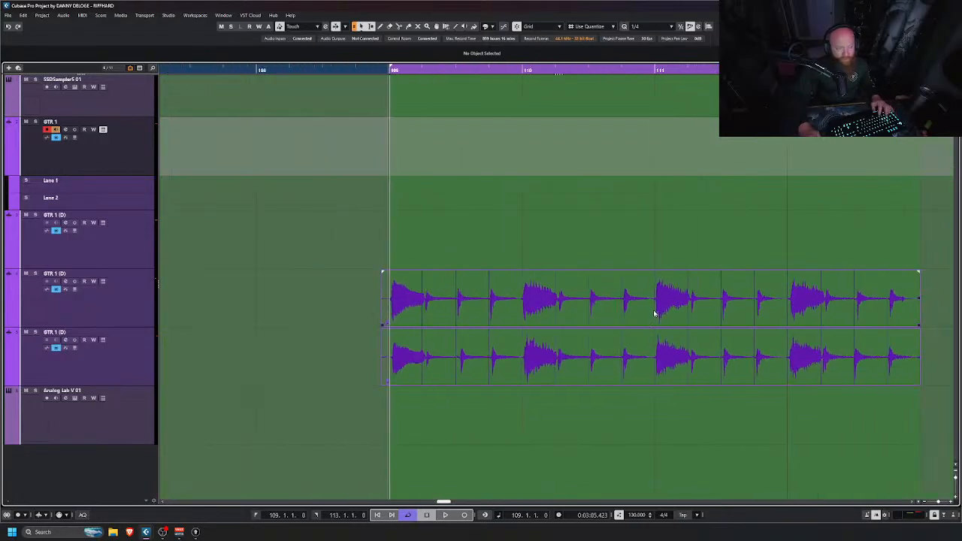
scroll(616, 327, right, 2)
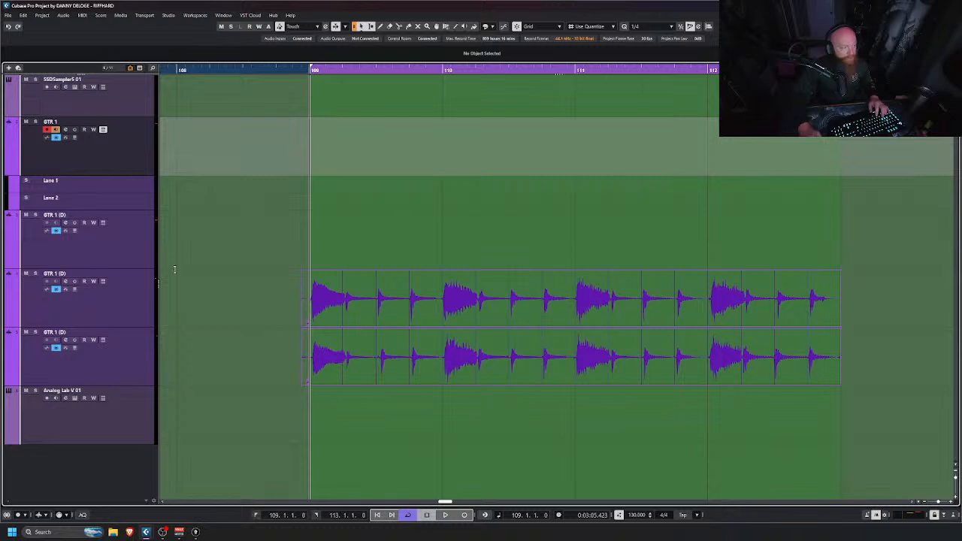
key(space)
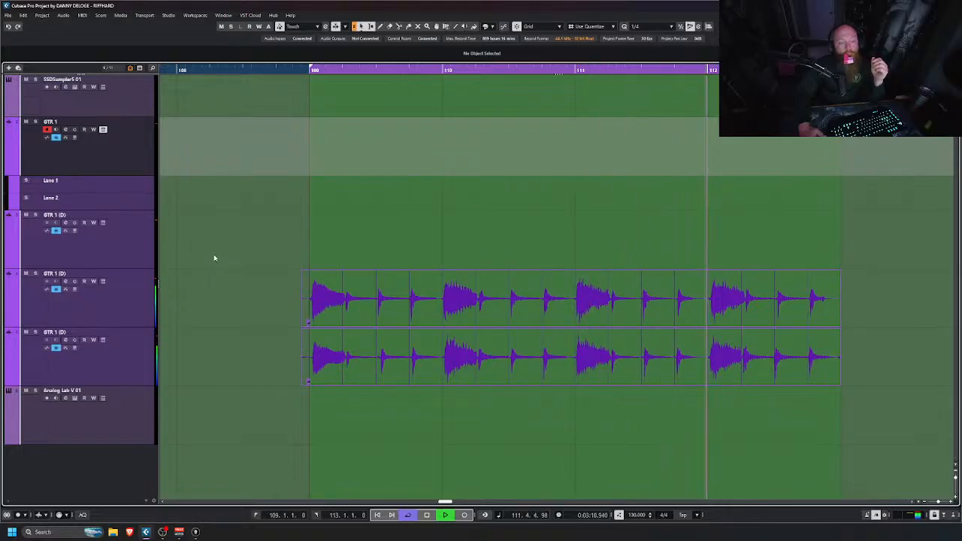
key(space)
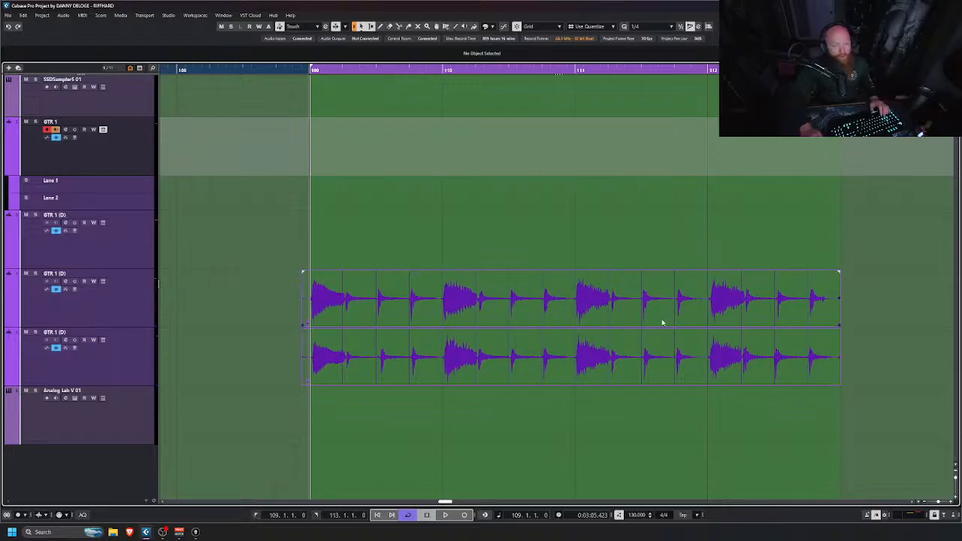
Step: Split the upper GTR 1 (D) take at every beat from 109.2 through 110.4
key(3)
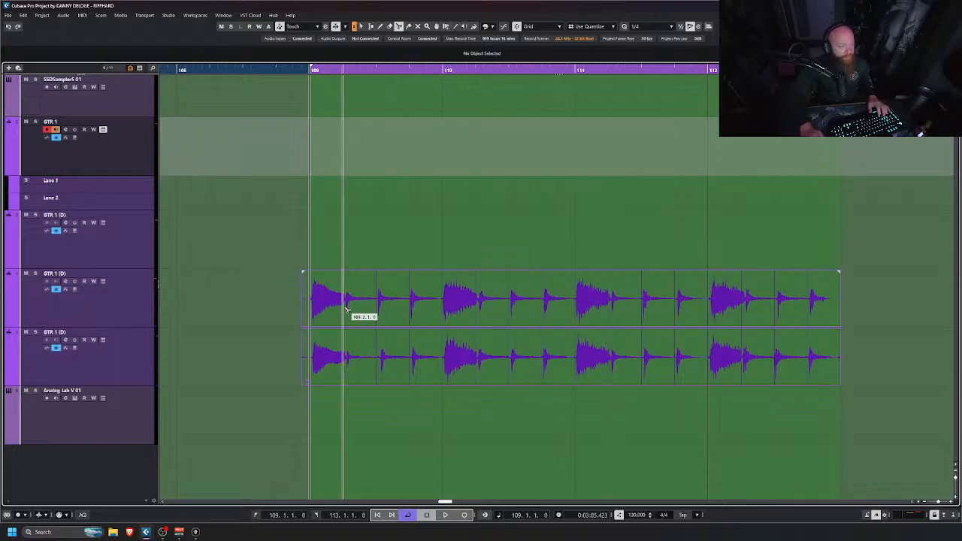
click(343, 304)
click(374, 305)
click(410, 305)
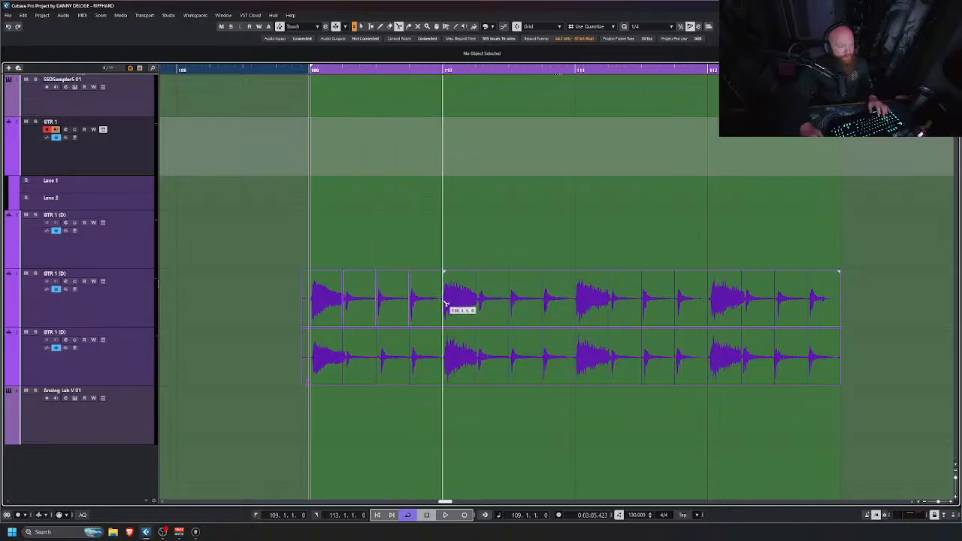
click(444, 303)
click(478, 303)
click(511, 303)
click(544, 303)
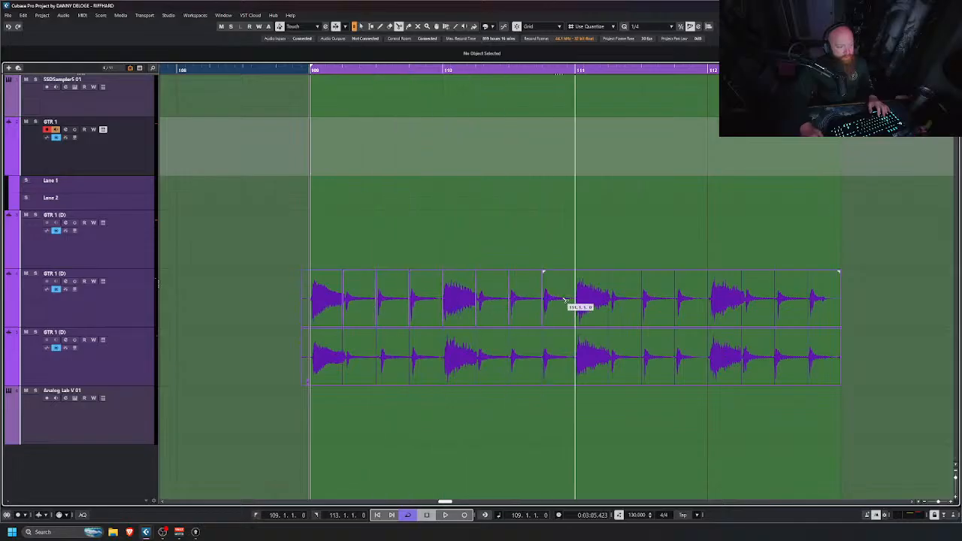
Step: Split the rest of the upper GTR 1 (D) take at every beat from 111.1 through 112.4
click(609, 304)
click(643, 304)
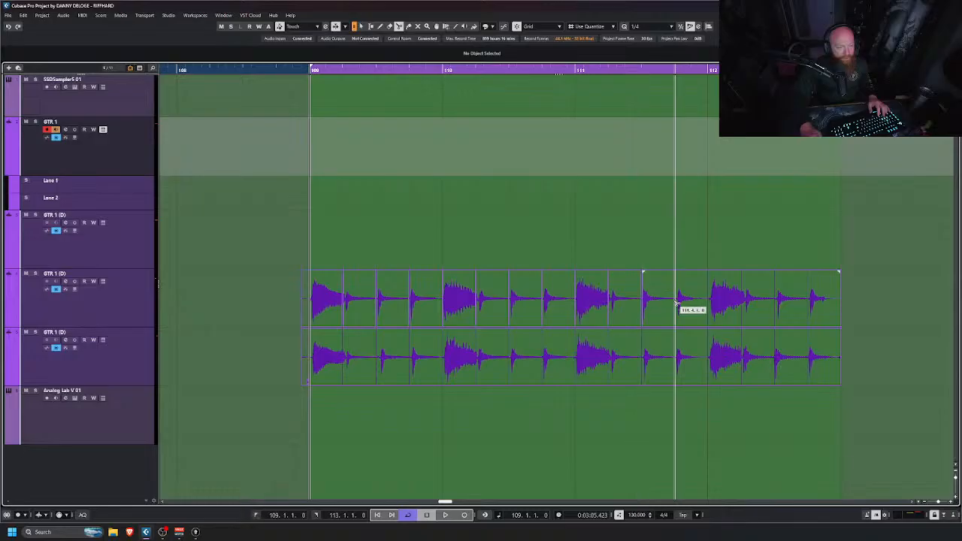
click(676, 304)
click(708, 303)
click(741, 305)
click(775, 306)
click(808, 305)
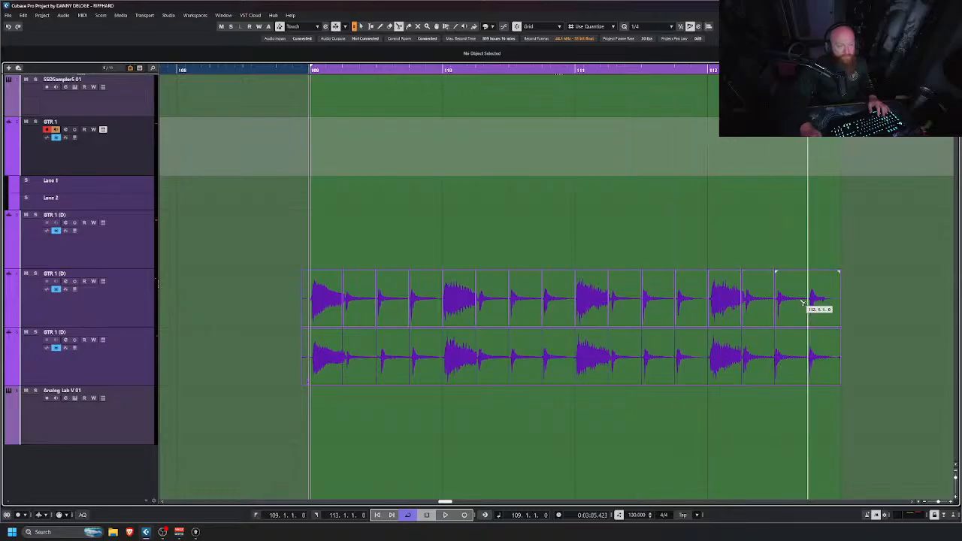
Step: Split the lower GTR 1 (D) take at every beat from 112.4 back to 111.1
click(808, 353)
click(774, 354)
click(741, 354)
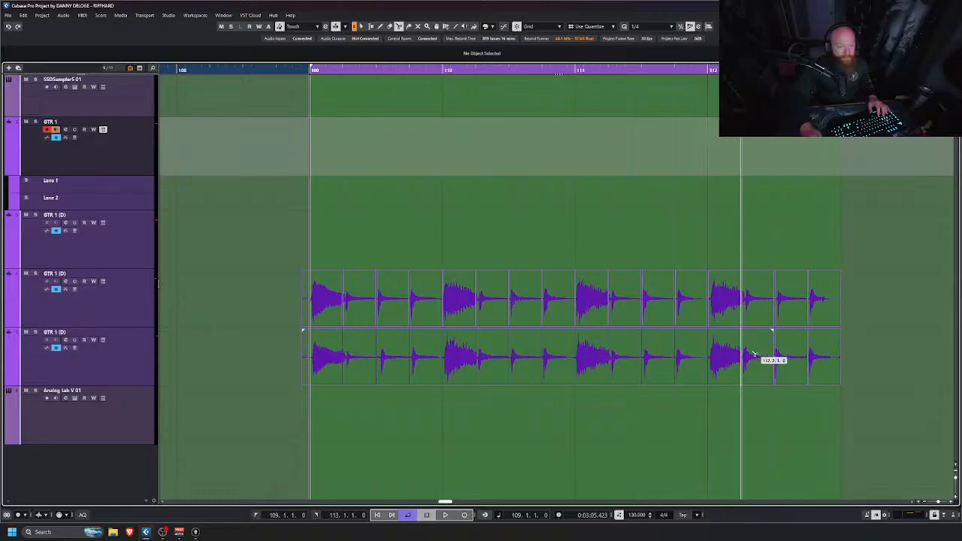
click(708, 353)
click(674, 353)
click(641, 353)
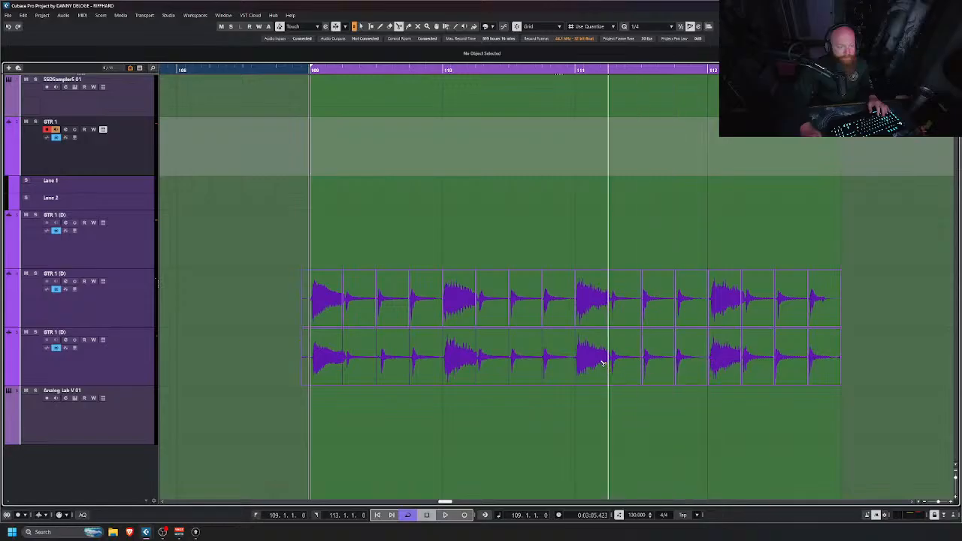
click(609, 353)
click(576, 364)
Step: Split the rest of the lower GTR 1 (D) take at every beat from 110.4 back to 109.2, and return to the selection tool
click(542, 365)
click(510, 364)
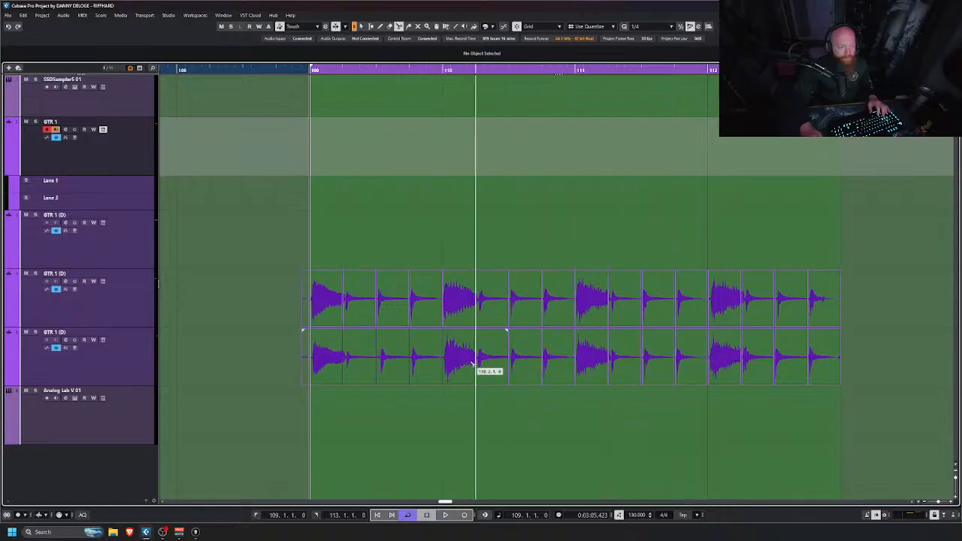
click(477, 364)
click(441, 364)
click(408, 365)
click(375, 365)
click(343, 366)
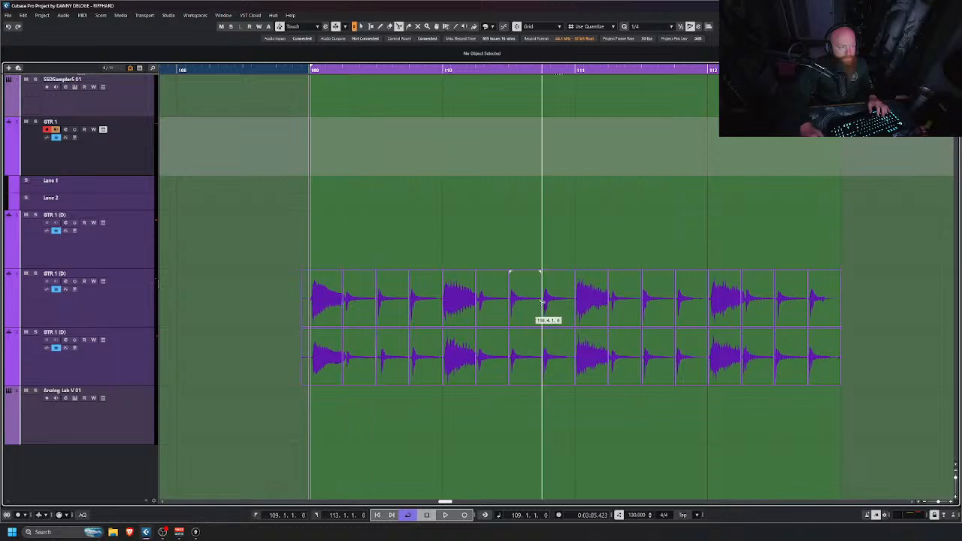
right_click(429, 230)
click(429, 230)
Step: Examine how the notes in the sliced takes sit against the beat cuts across bars 109–113
scroll(529, 328, up, 3)
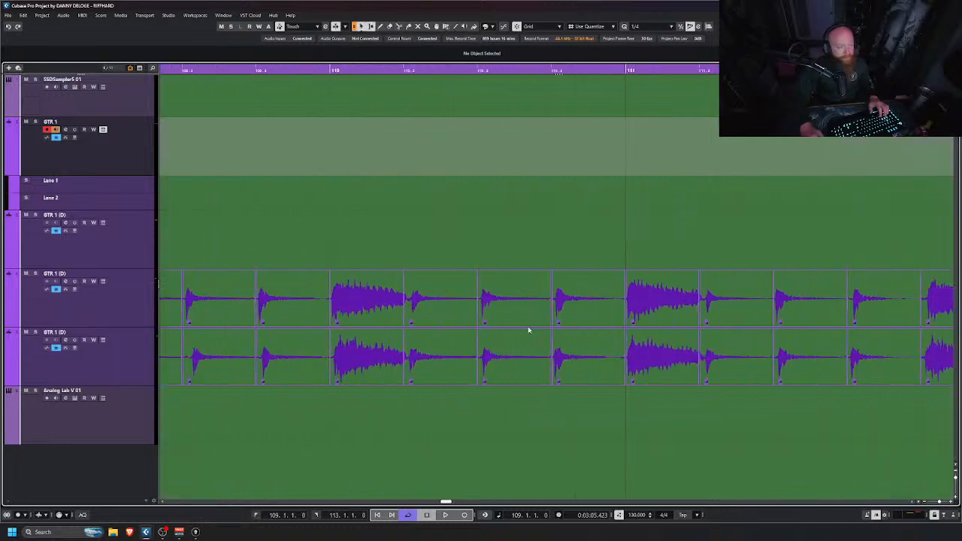
scroll(519, 324, down, 3)
scroll(592, 304, down, 1)
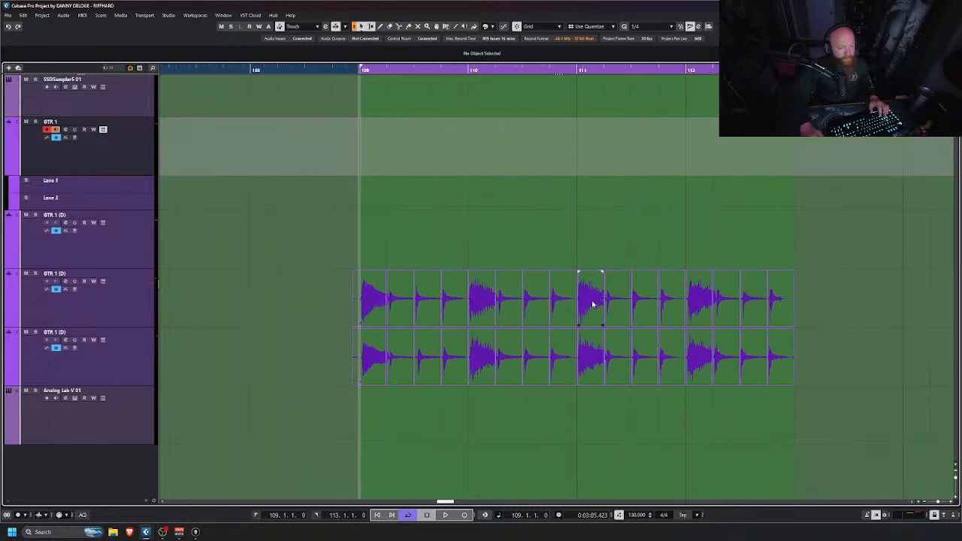
scroll(550, 326, up, 5)
scroll(550, 325, down, 4)
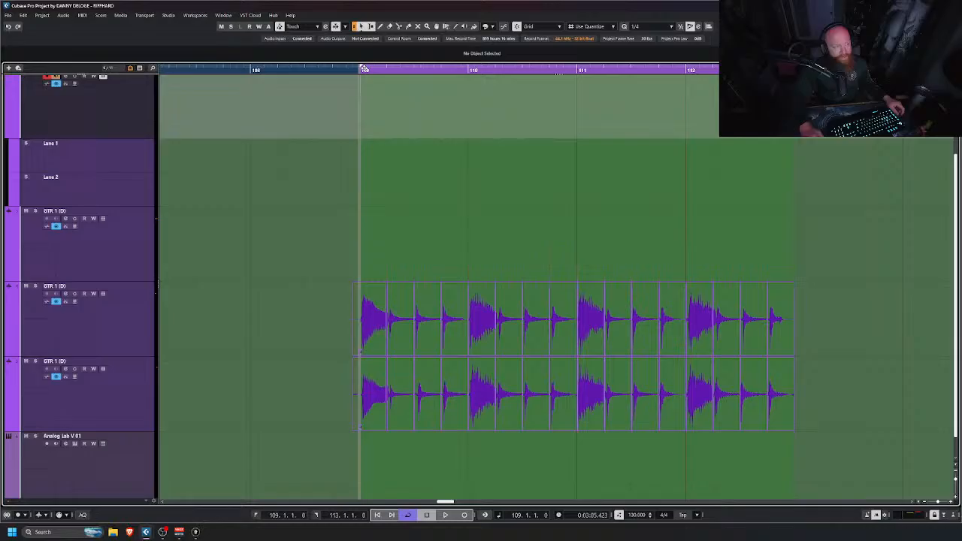
Step: Place the playback position at bar 108, and review the metronome's click and count-in options before cancelling the setup
click(250, 69)
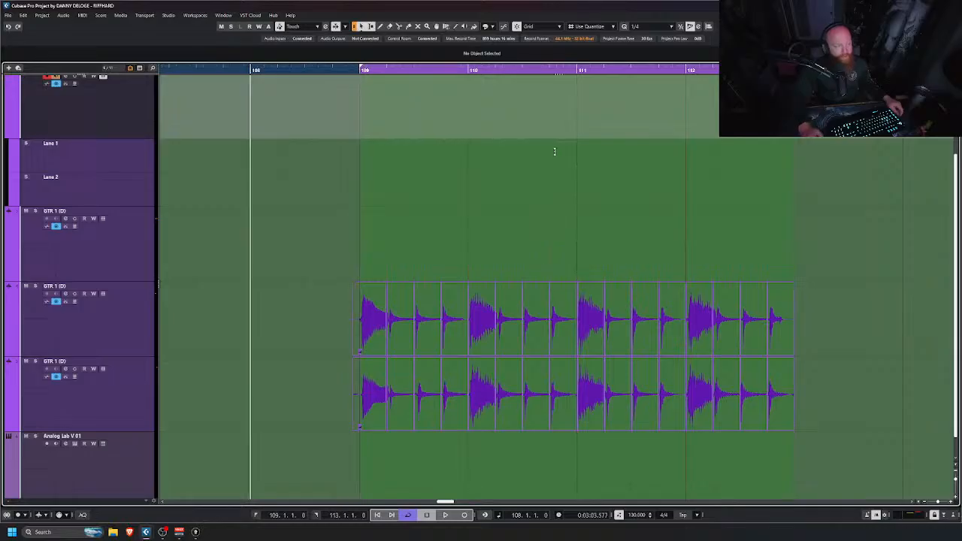
click(885, 516)
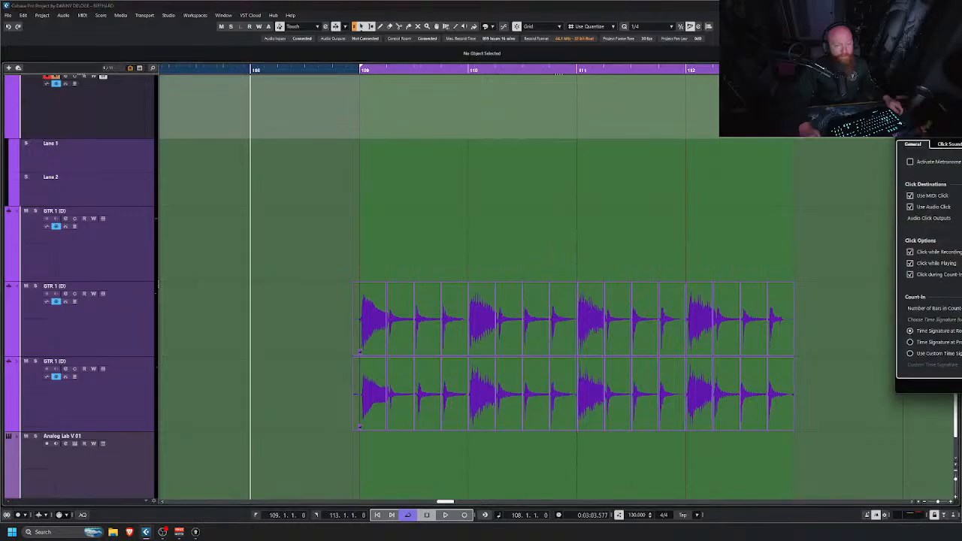
drag(939, 132, 674, 88)
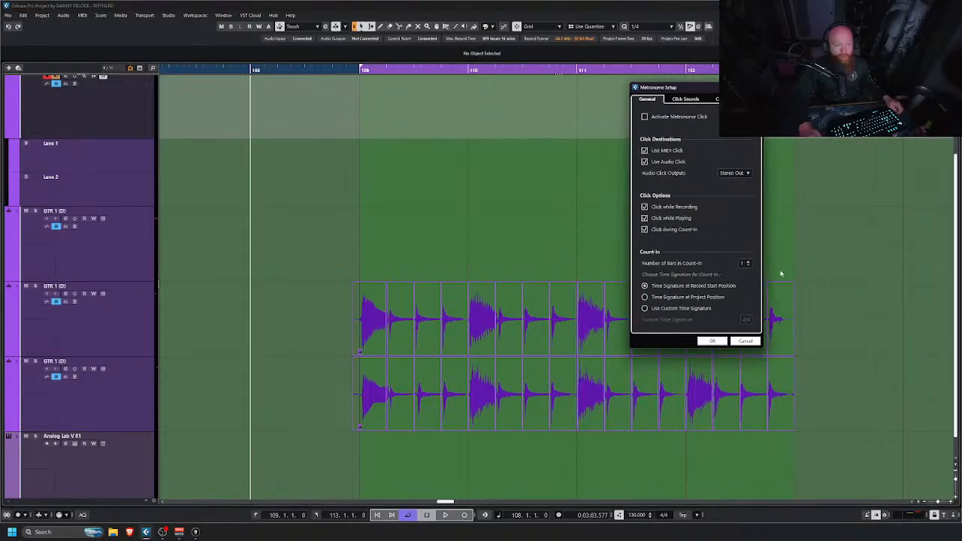
click(758, 341)
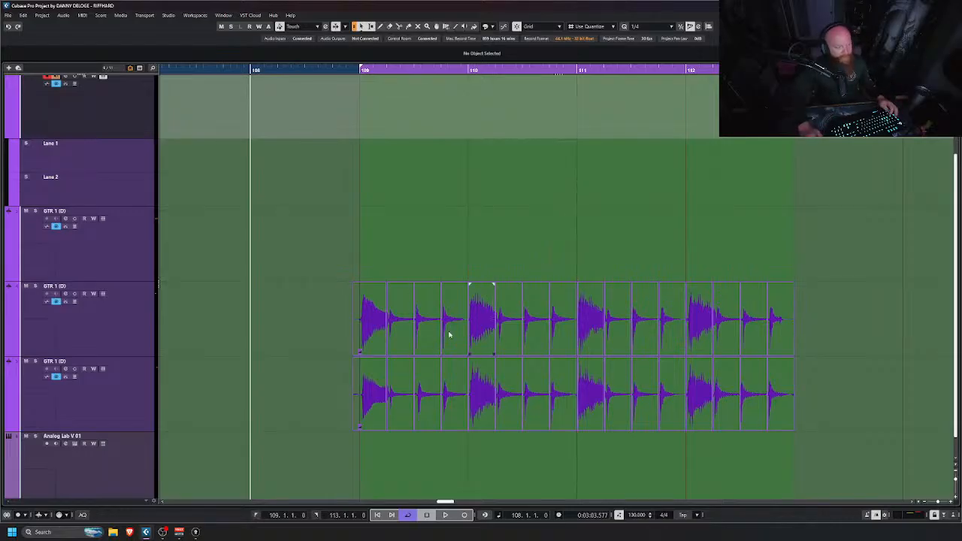
Step: Extend the first slices of both GTR 1 (D) takes back to 108.4, and trim their starts together to just before bar 109
drag(354, 353, 562, 353)
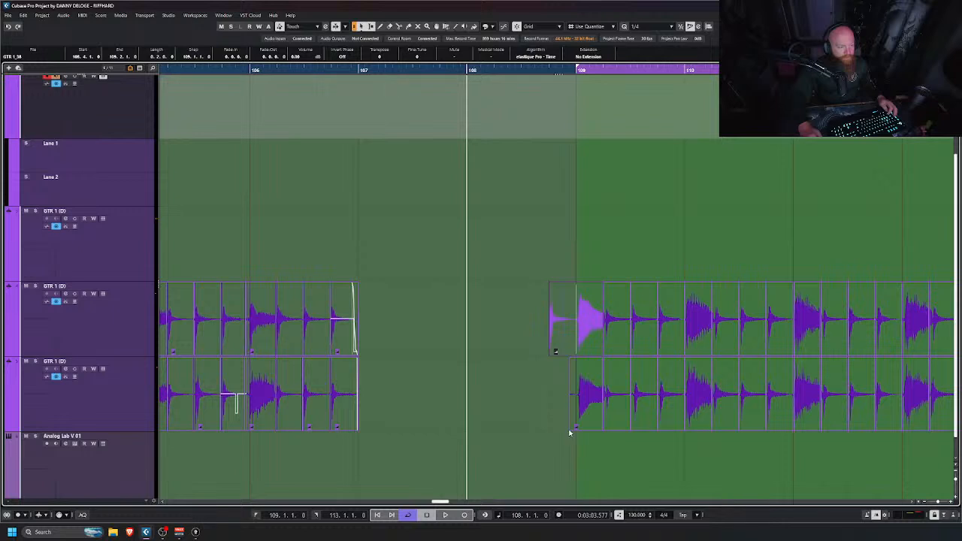
drag(569, 433, 550, 428)
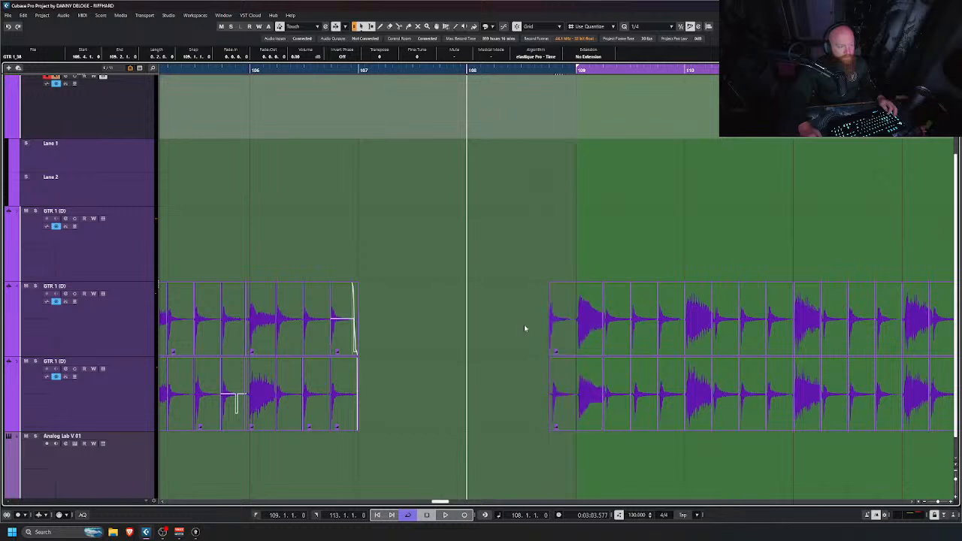
mouse_move(525, 327)
mouse_down()
mouse_move(566, 397)
mouse_move(563, 429)
mouse_move(571, 431)
mouse_move(426, 431)
mouse_move(419, 417)
mouse_move(361, 419)
mouse_move(576, 419)
mouse_up()
scroll(593, 356, up, 5)
scroll(499, 355, up, 3)
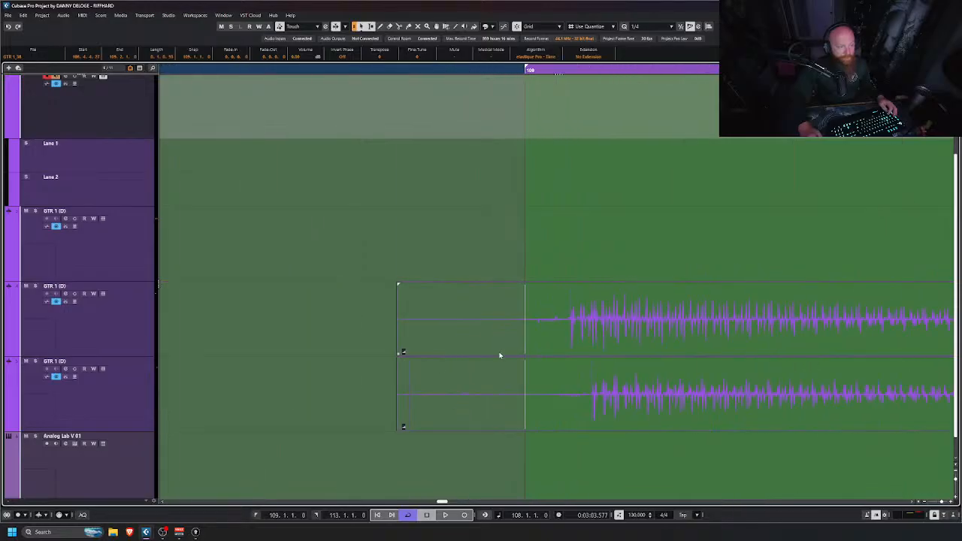
drag(400, 428, 497, 427)
scroll(548, 358, up, 3)
Step: Enlarge the track heights so the waveforms of both sliced GTR 1 (D) takes are shown taller
scroll(526, 350, down, 6)
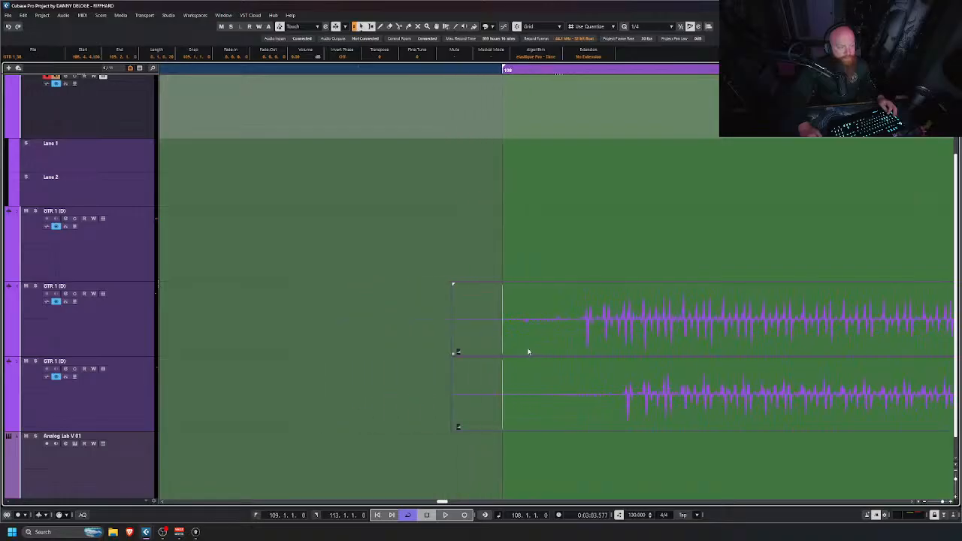
scroll(751, 337, right, 3)
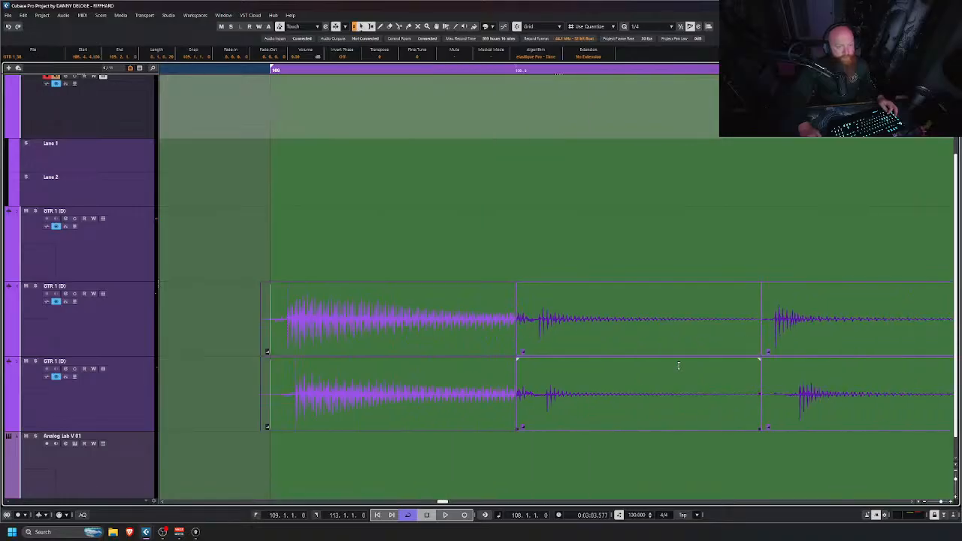
scroll(679, 368, down, 4)
scroll(749, 345, right, 5)
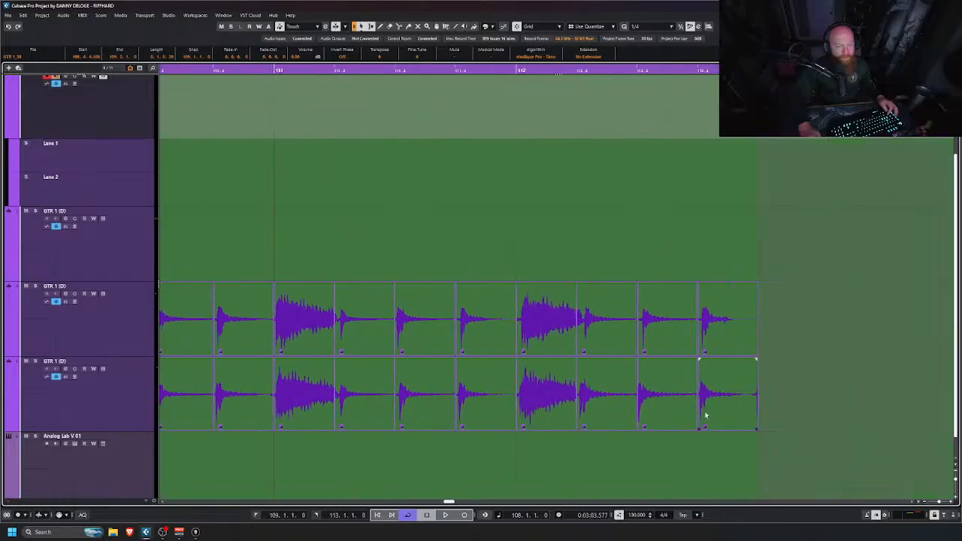
scroll(603, 361, left, 5)
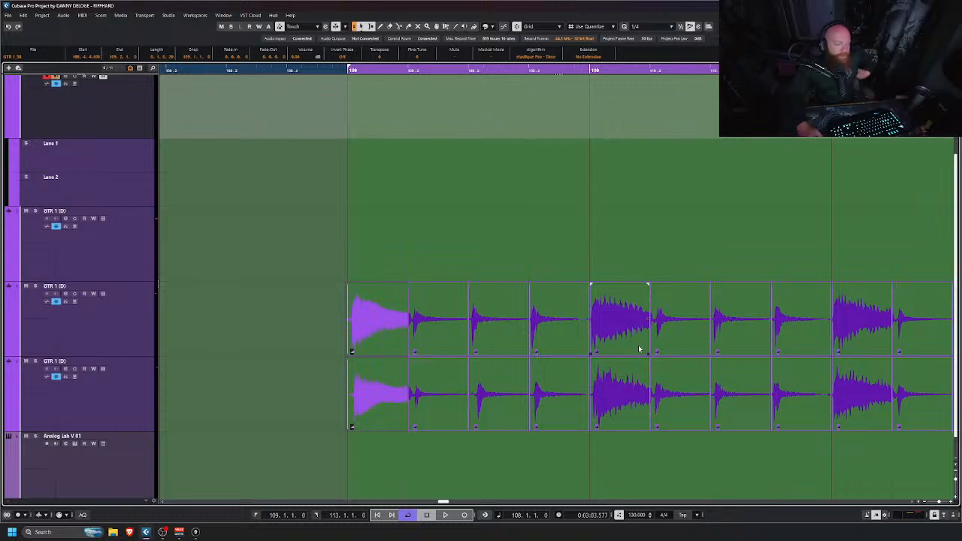
key(shift+h)
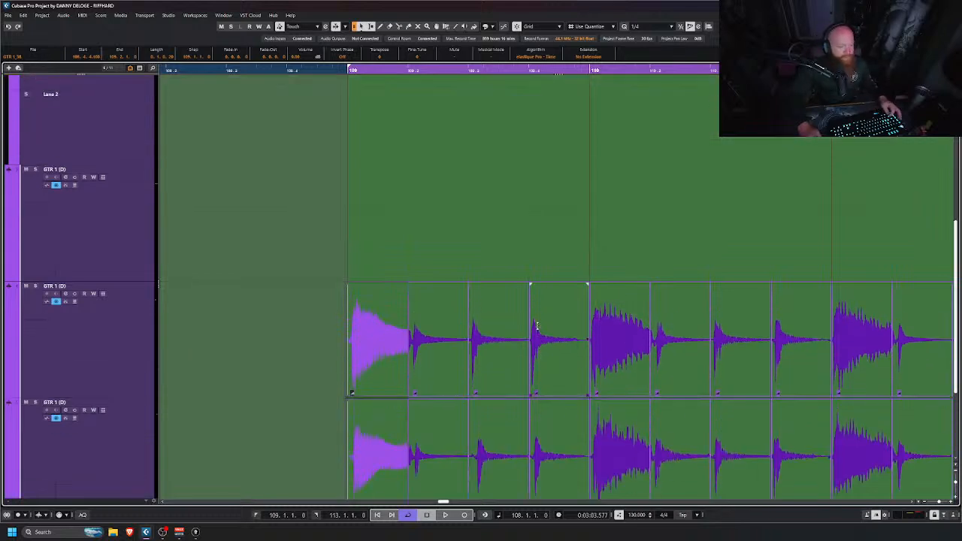
key(shift+h)
key(shift+h)
key(shift+h)
key(shift+h)
key(shift+h)
key(shift+h)
scroll(545, 316, down, 7)
scroll(545, 318, up, 4)
scroll(545, 317, down, 2)
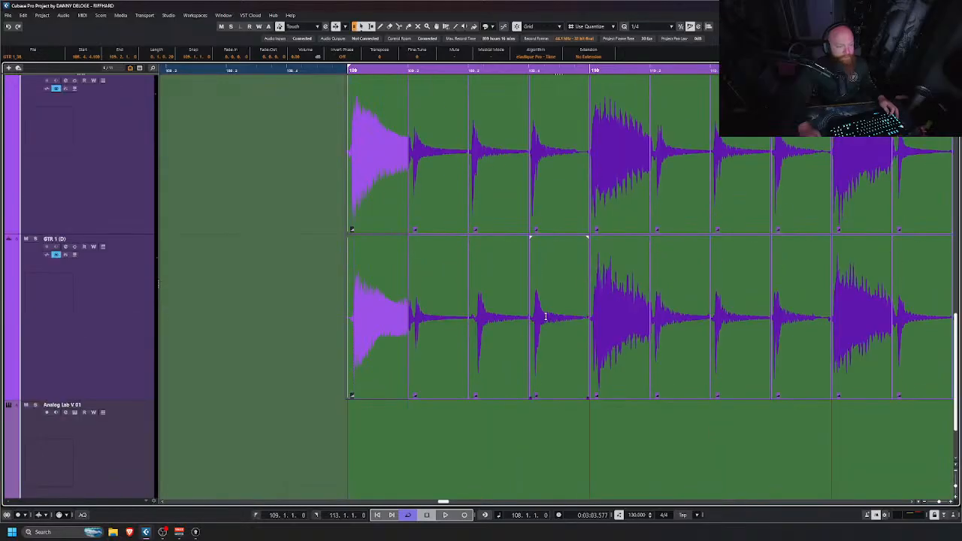
Step: Examine where the first note's attack begins after bar 109 in both takes, down to individual waveform cycles
scroll(518, 273, up, 3)
scroll(508, 255, left, 2)
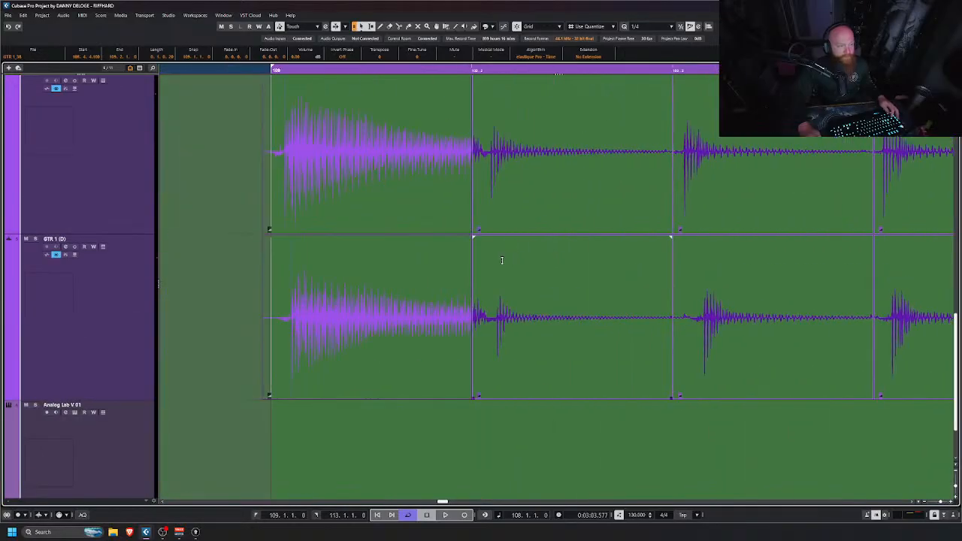
scroll(269, 181, left, 2)
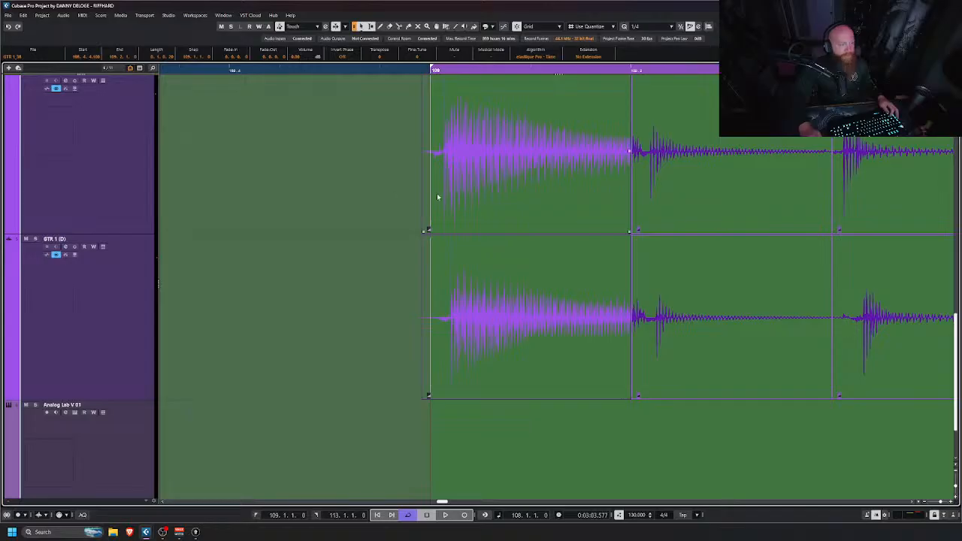
scroll(429, 192, right, 5)
scroll(419, 177, left, 3)
scroll(440, 176, down, 4)
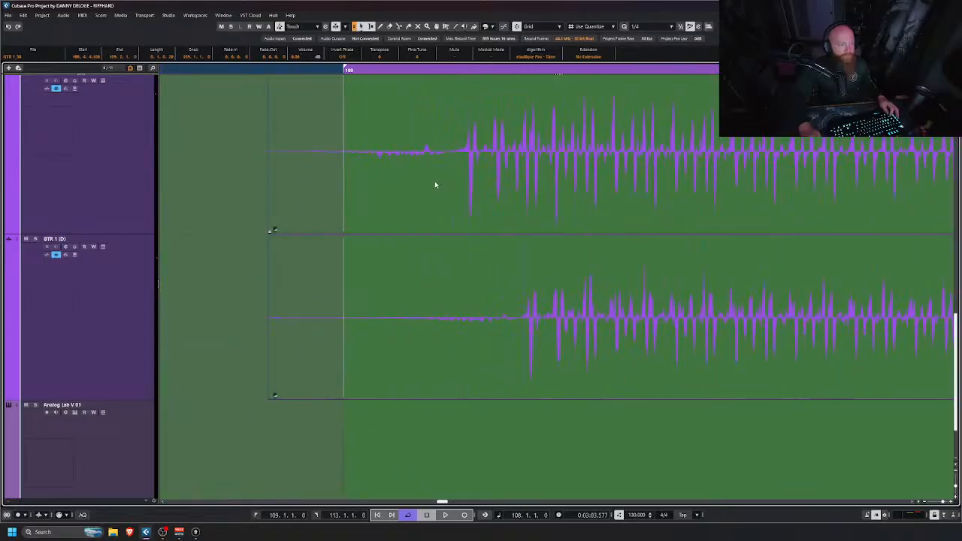
scroll(450, 156, up, 3)
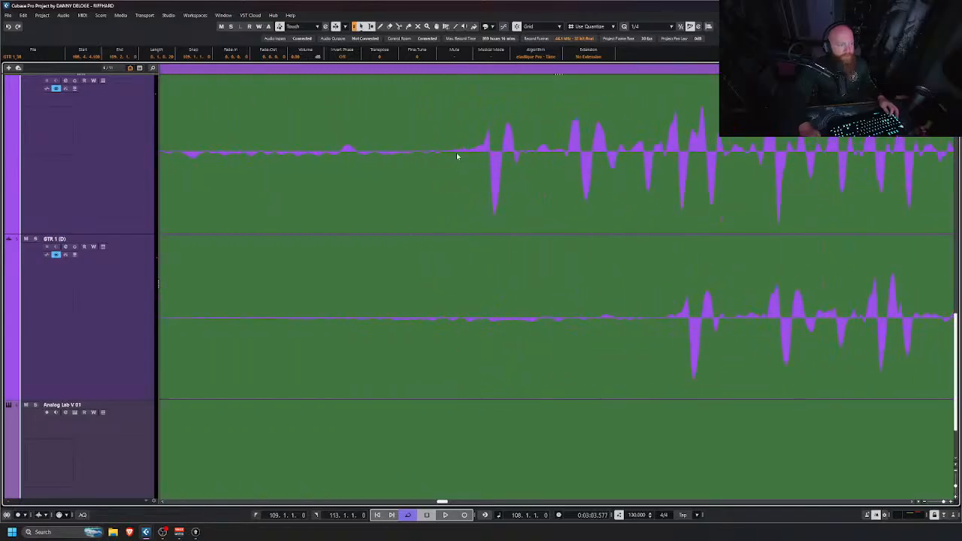
scroll(349, 156, down, 2)
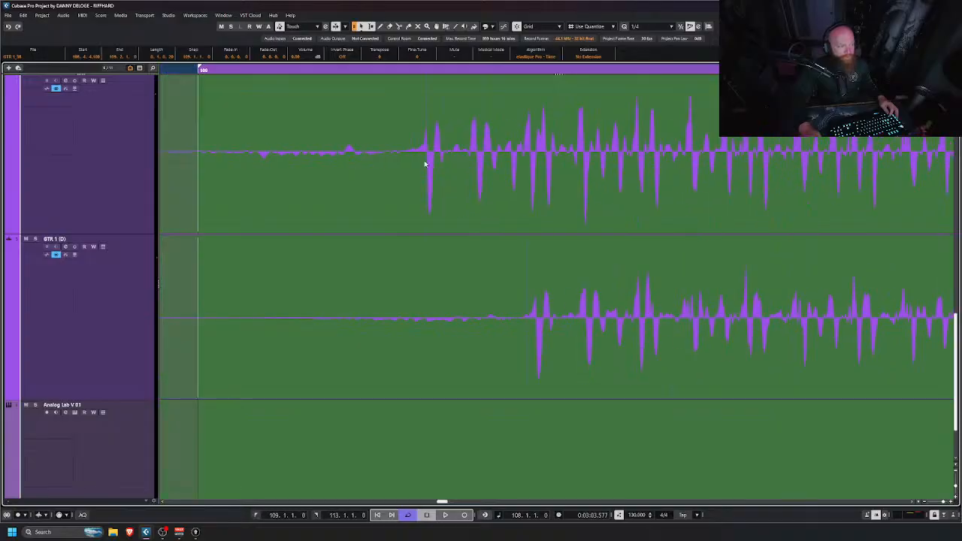
scroll(425, 160, up, 2)
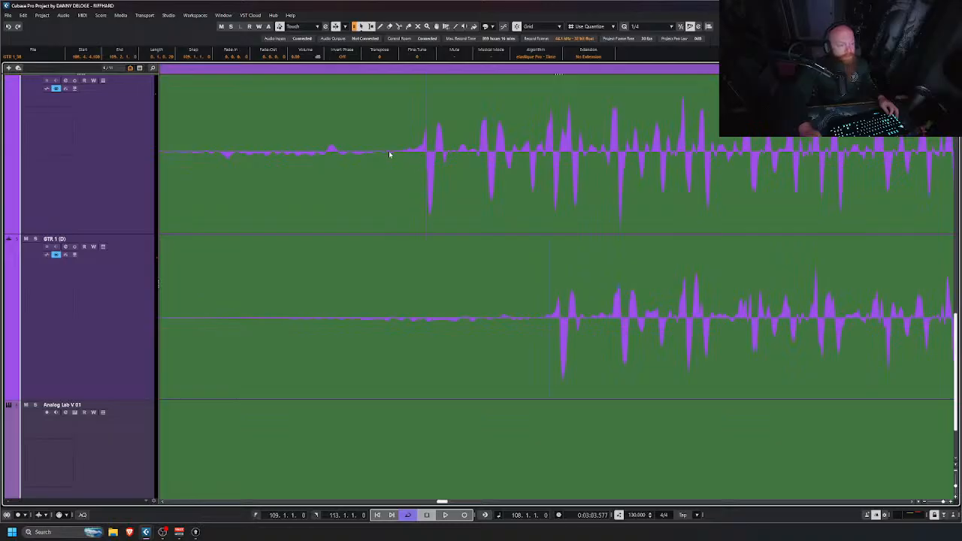
Step: Select the upper and lower first slices in turn, and compare the zero crossings at their note attacks
click(481, 201)
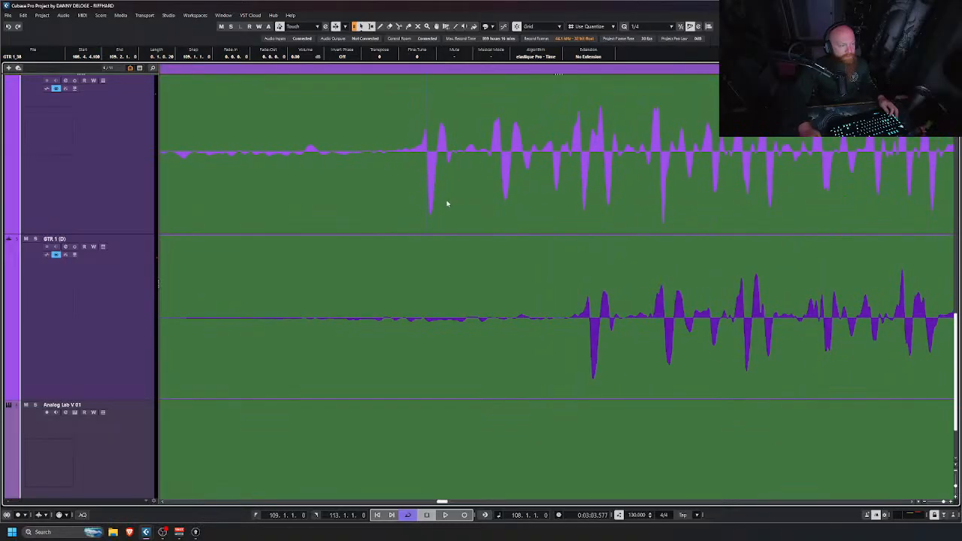
click(500, 368)
click(478, 184)
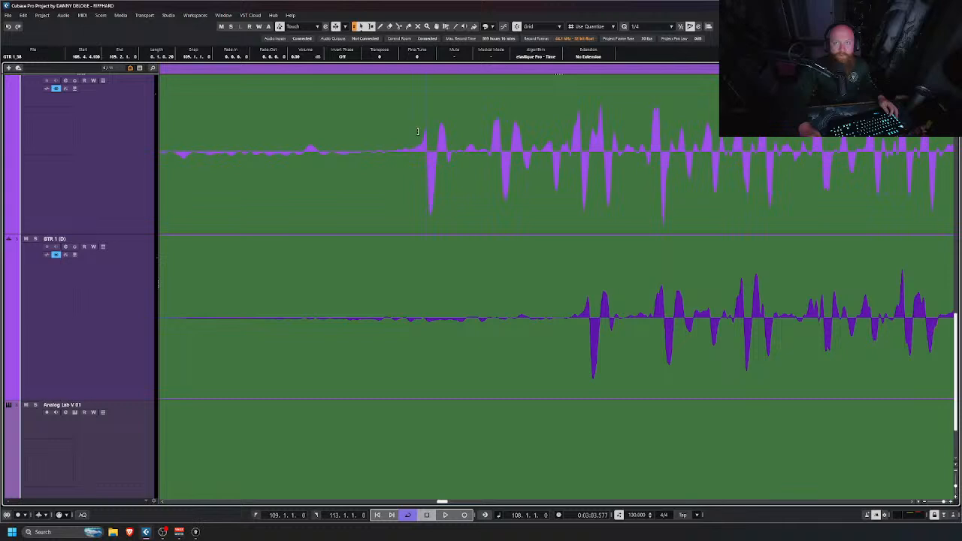
click(492, 378)
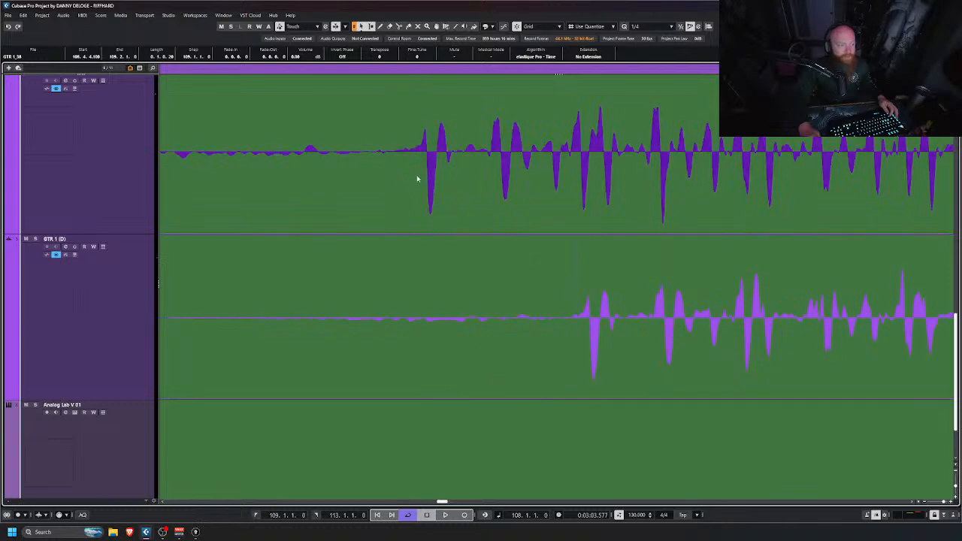
key(Down)
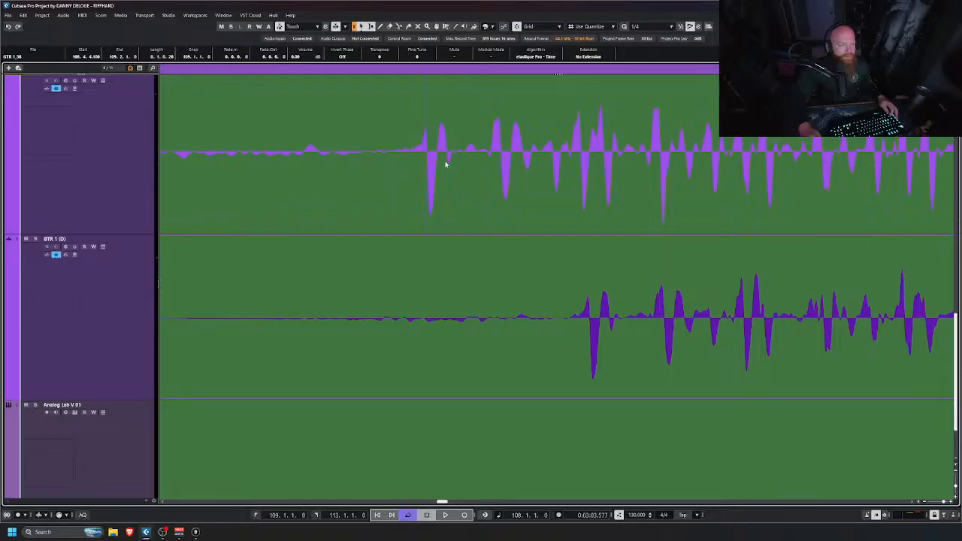
scroll(424, 147, up, 6)
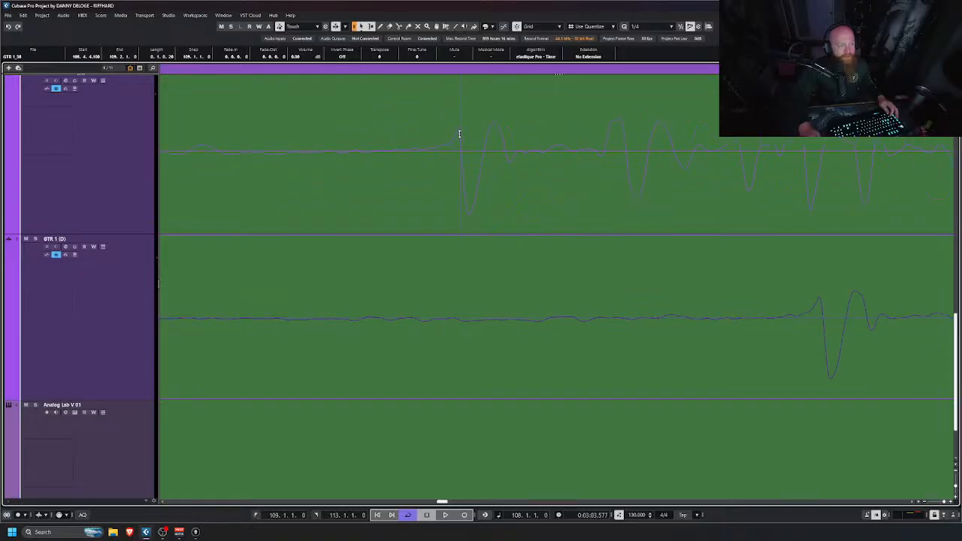
click(710, 366)
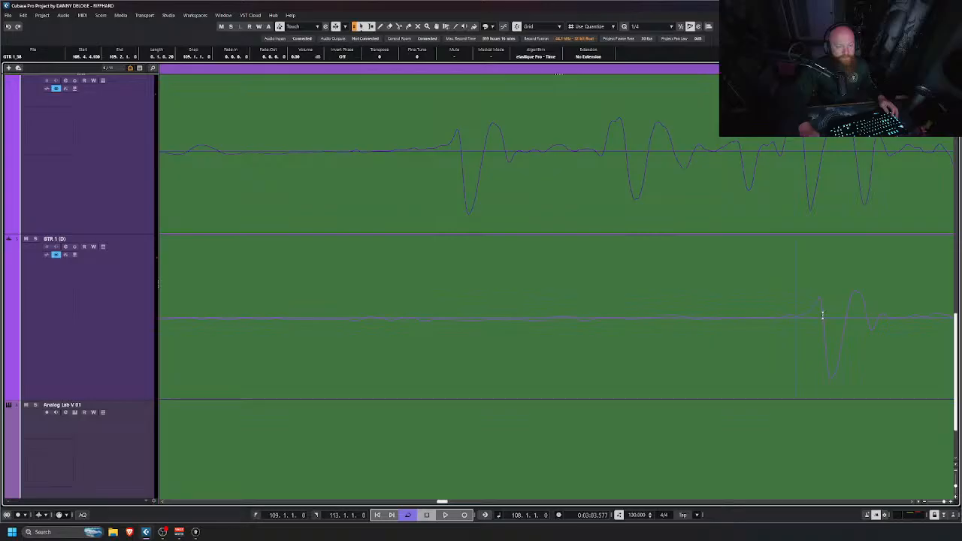
Step: Try slipping the audio inside the upper take's first slice earlier and back later while its clip boundaries stay fixed
scroll(572, 259, down, 3)
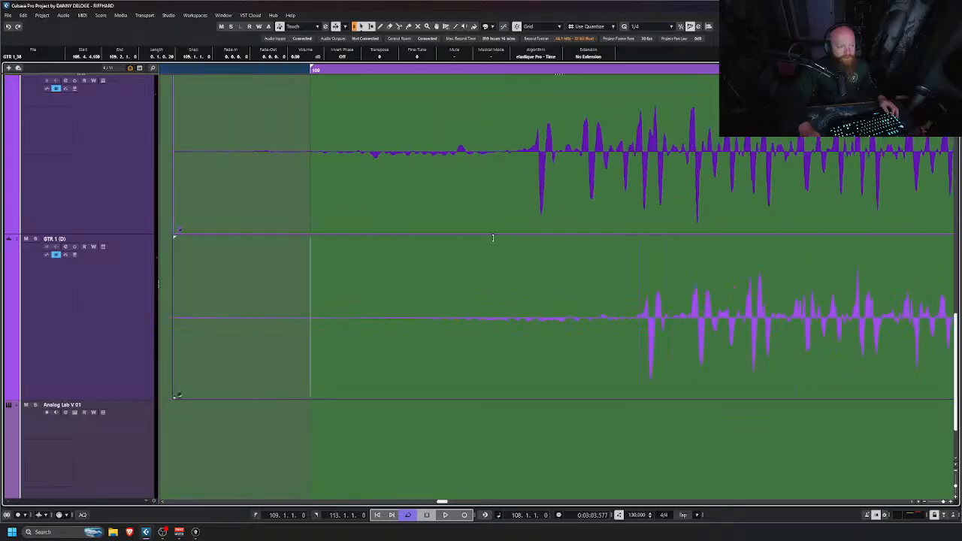
scroll(470, 142, left, 3)
scroll(624, 194, right, 1)
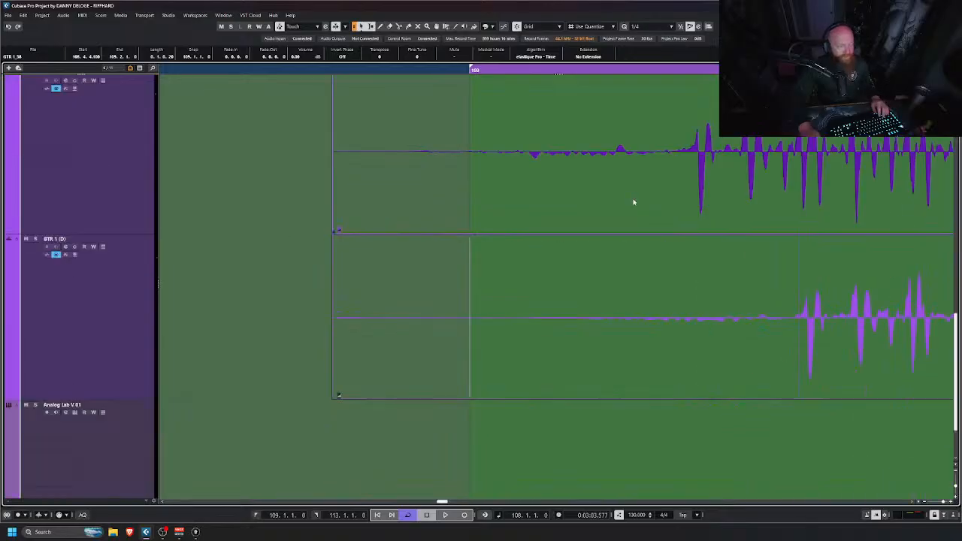
scroll(709, 211, down, 4)
scroll(782, 213, right, 3)
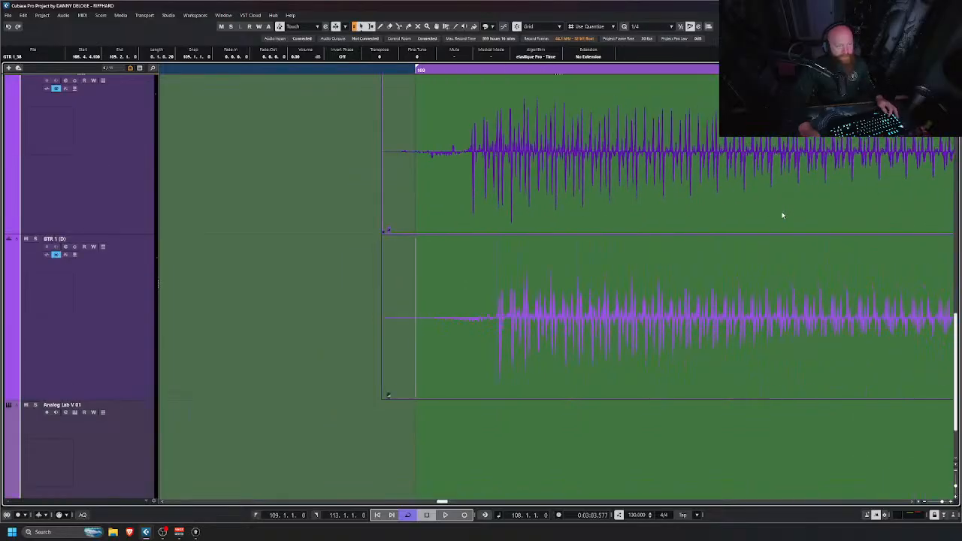
scroll(778, 213, down, 2)
scroll(778, 212, down, 1)
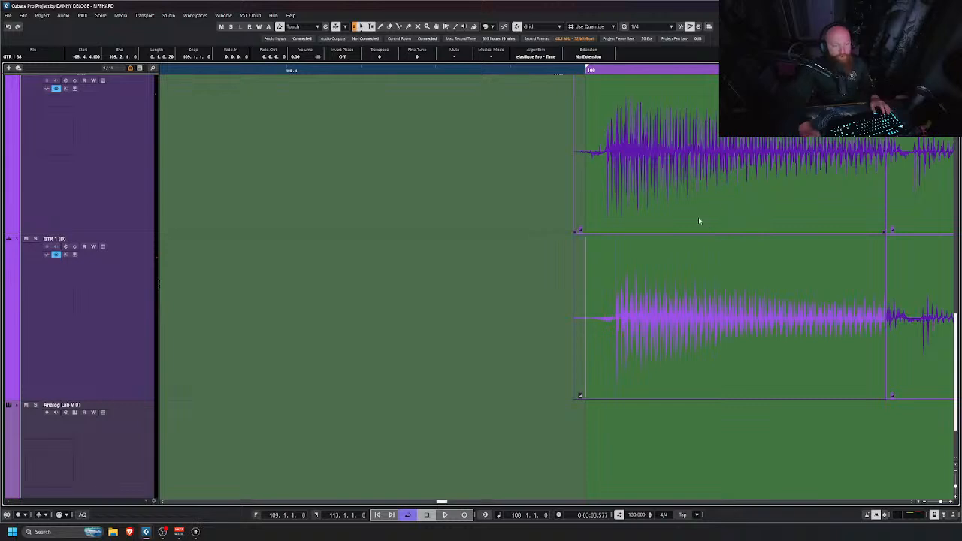
drag(697, 216, 617, 205)
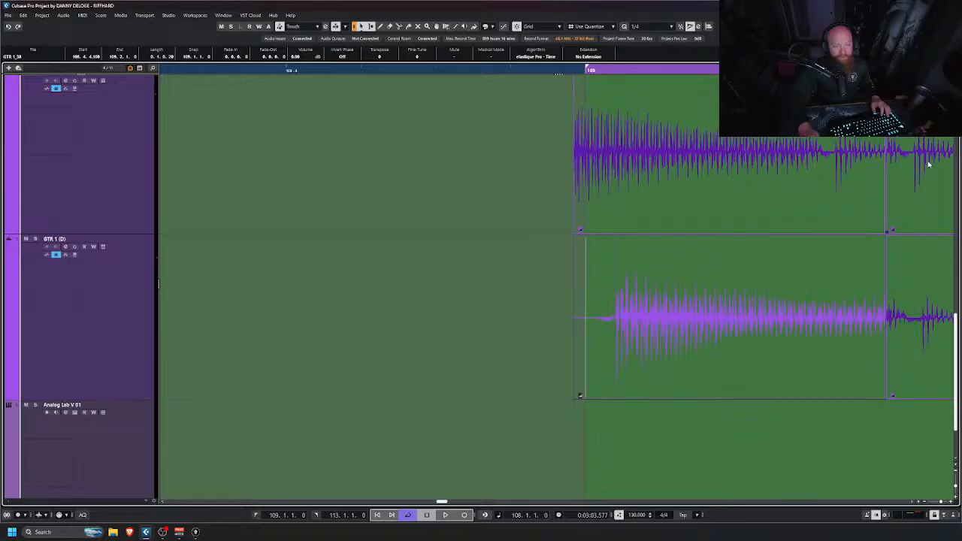
drag(663, 210, 752, 202)
Step: Slip the audio inside the upper take's first slice earlier so its note attack lands on bar 109
scroll(625, 168, up, 8)
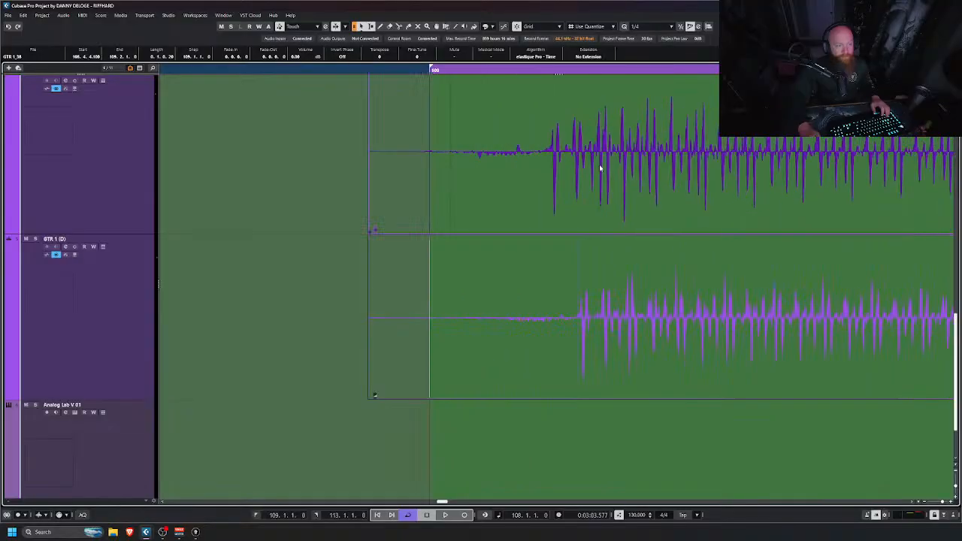
scroll(503, 180, left, 3)
scroll(503, 179, left, 2)
scroll(688, 176, down, 2)
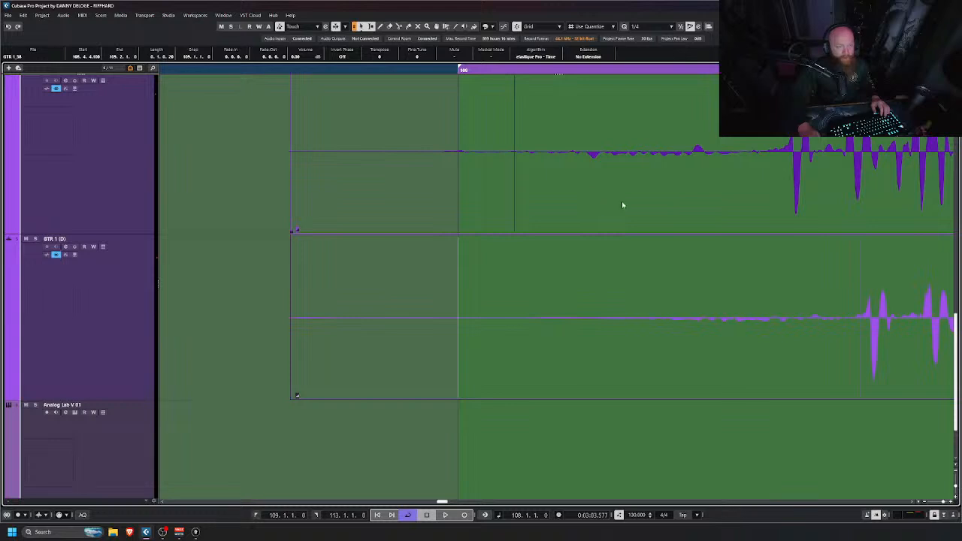
drag(623, 206, 328, 184)
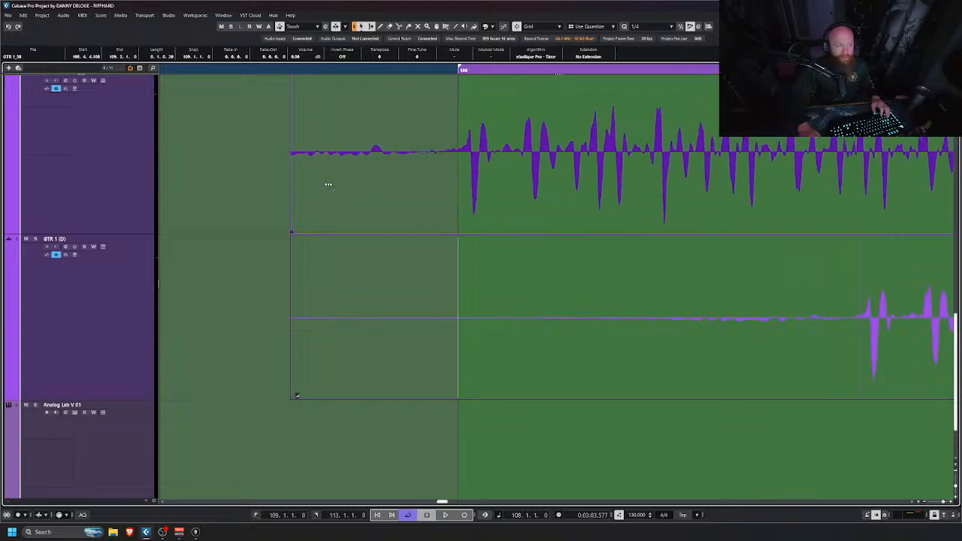
drag(506, 187, 491, 189)
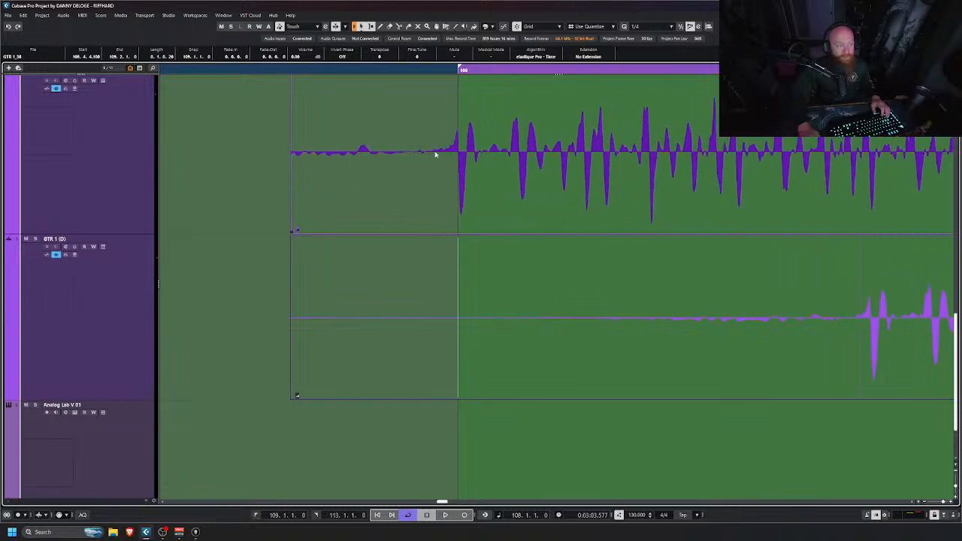
Step: Fine-tune the slip of the upper take's first slice so the attack's zero crossing sits exactly on the bar 109 line
scroll(446, 156, up, 4)
scroll(514, 160, up, 3)
drag(624, 191, 637, 198)
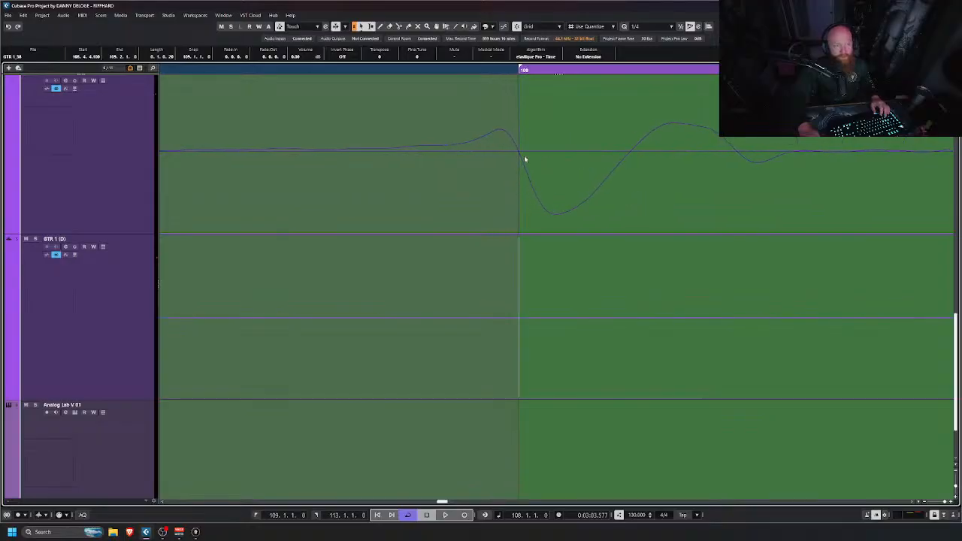
scroll(502, 151, up, 3)
drag(553, 201, 554, 203)
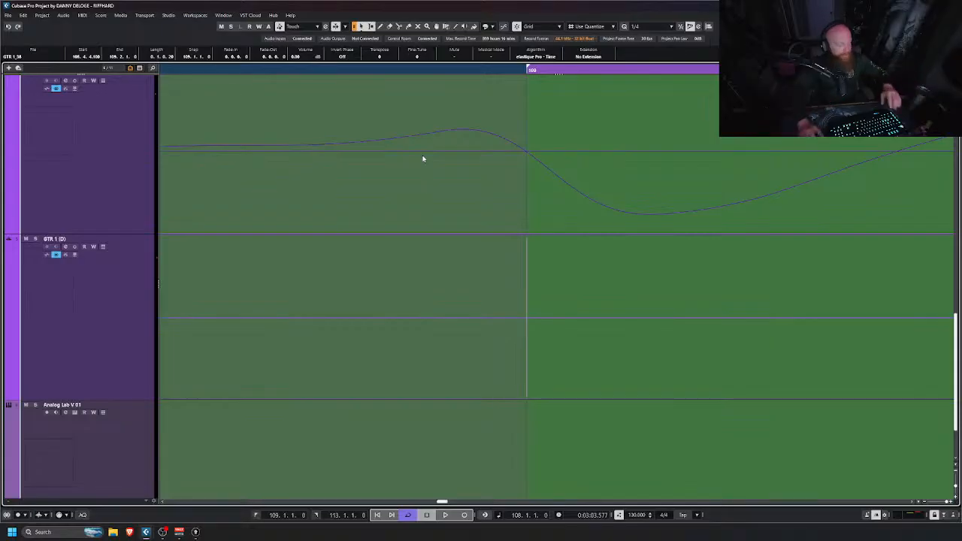
scroll(421, 160, down, 5)
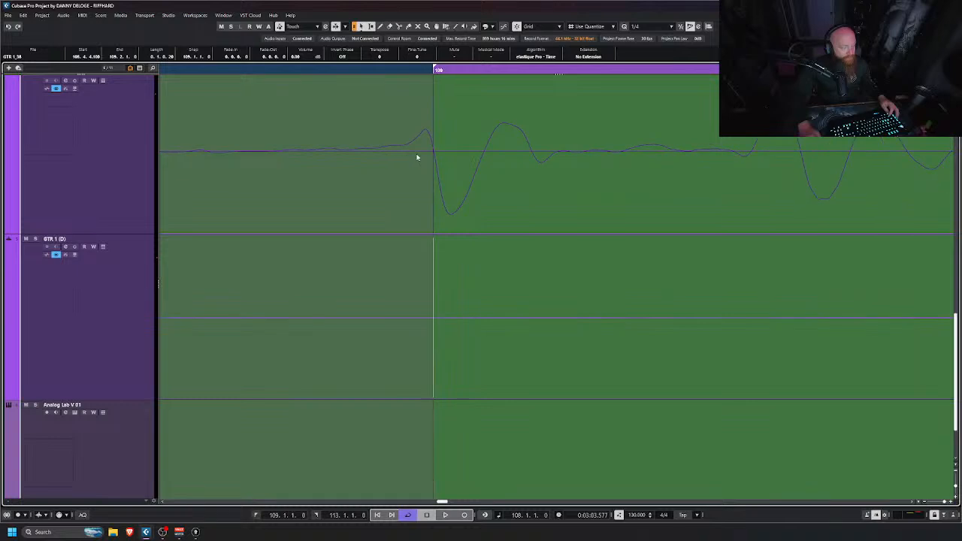
scroll(297, 150, up, 2)
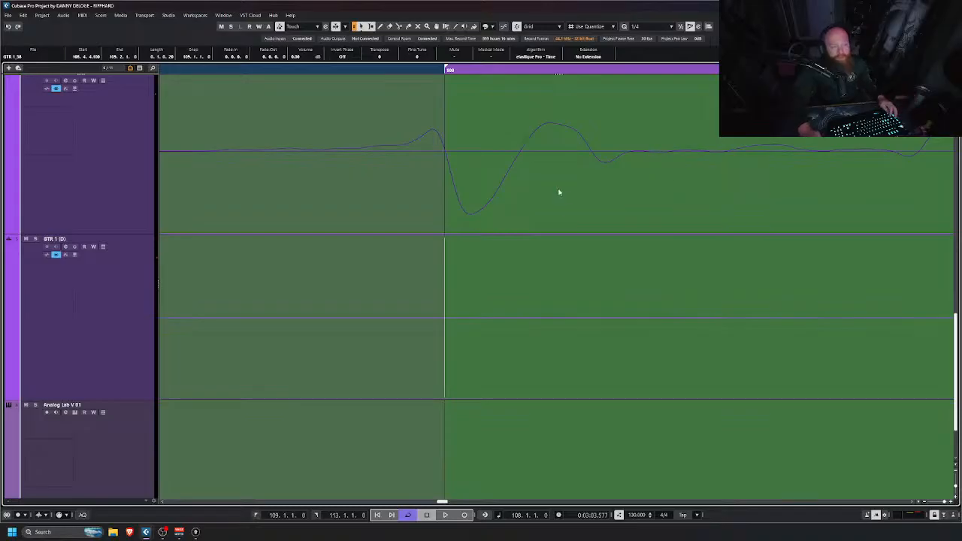
scroll(554, 179, down, 2)
scroll(544, 185, down, 1)
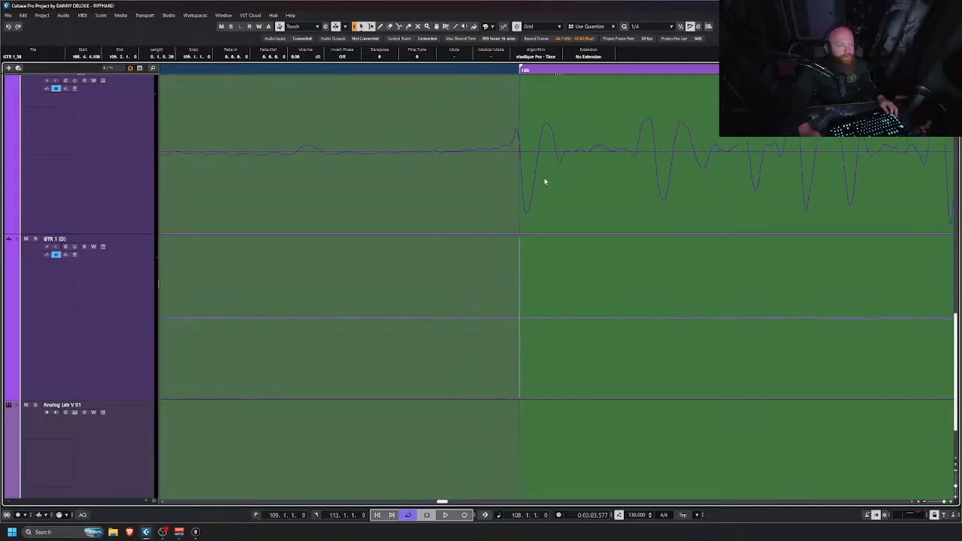
Step: Slip the audio inside the lower take's first slice earlier so its note attack lands on the bar 109 line
scroll(547, 207, down, 1)
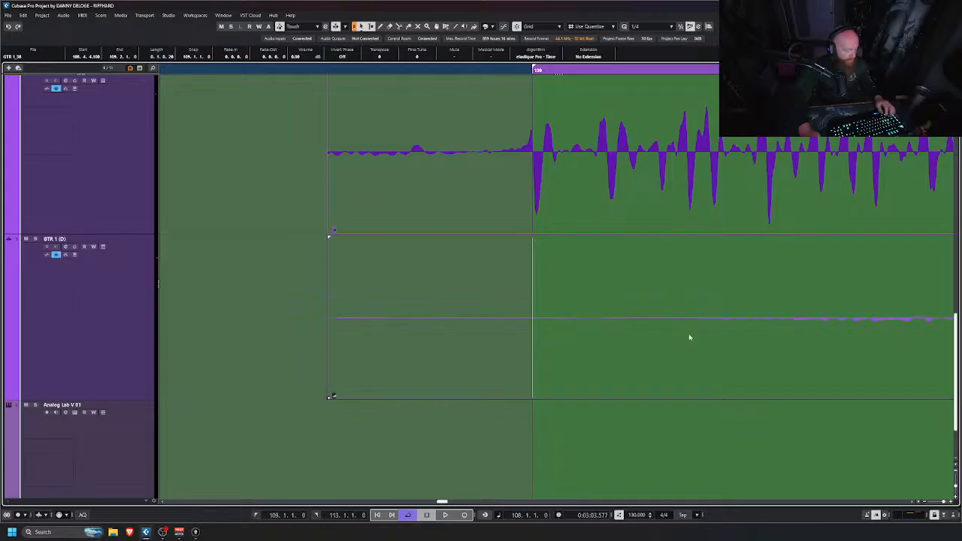
drag(711, 367, 580, 379)
scroll(569, 328, up, 5)
scroll(557, 337, down, 1)
scroll(557, 337, down, 3)
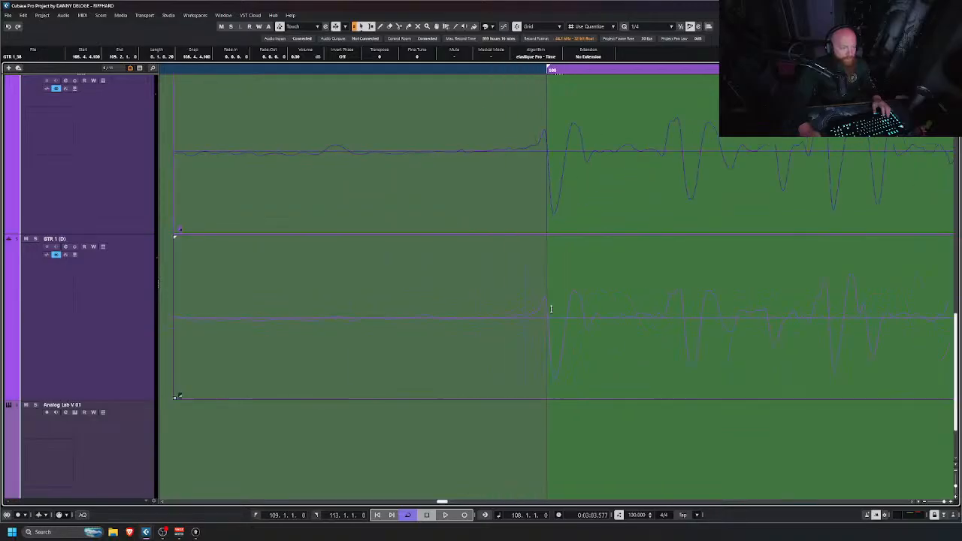
scroll(517, 176, up, 2)
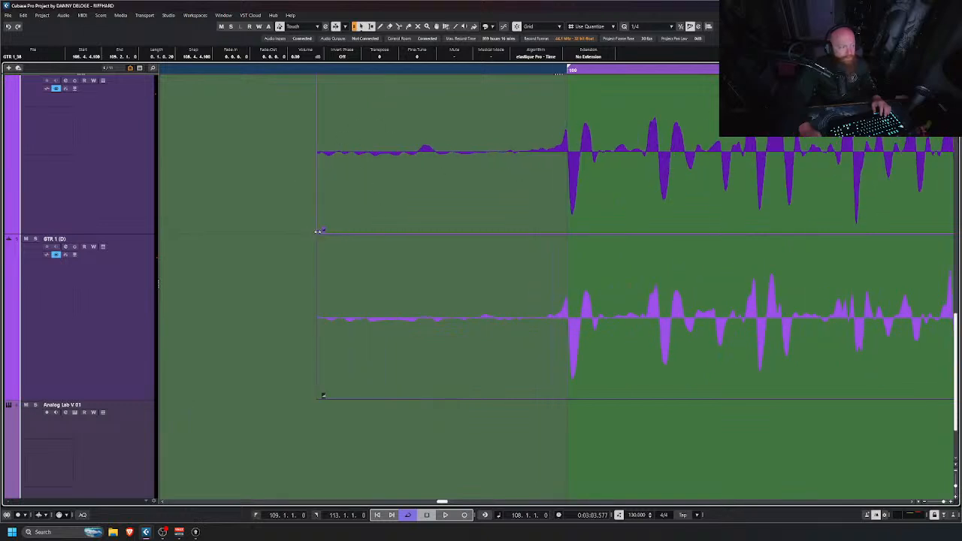
Step: Trim the start of the upper take's first slice to 108.4.4.116, just before its note attack
drag(318, 231, 518, 214)
scroll(546, 161, up, 5)
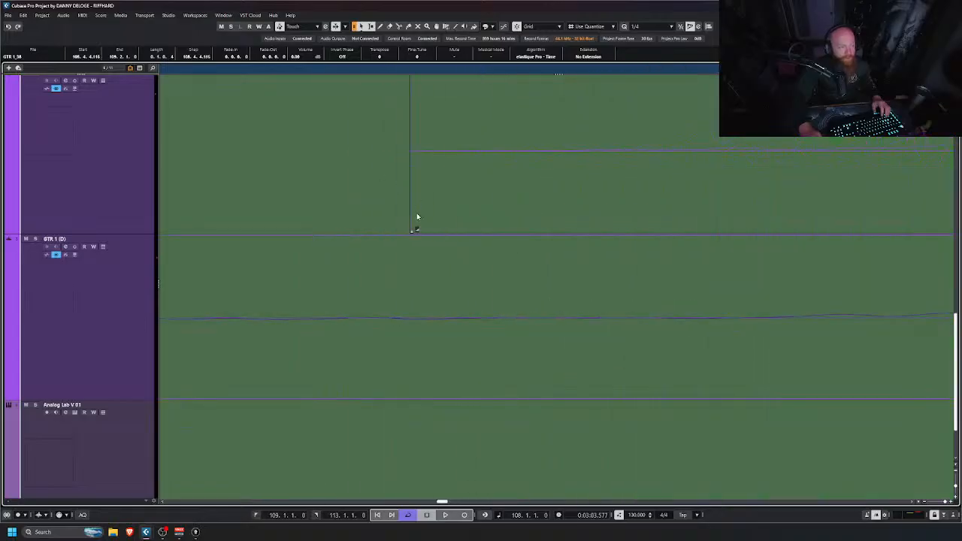
drag(411, 232, 422, 229)
scroll(442, 211, down, 4)
scroll(438, 195, down, 2)
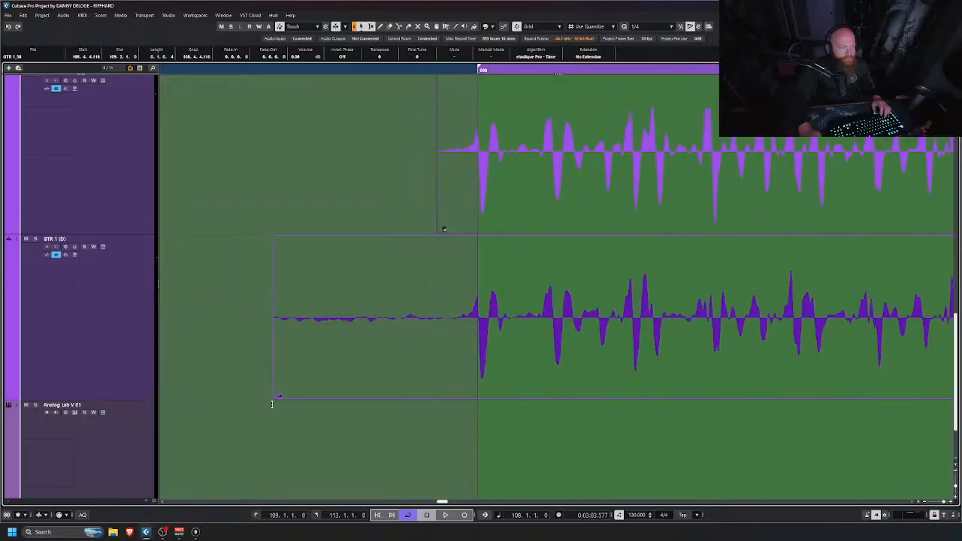
Step: Trim the start of the lower take's first slice to 108.4.4.118, just before its note attack
drag(274, 397, 460, 375)
scroll(478, 303, up, 2)
scroll(419, 330, up, 6)
scroll(421, 329, down, 9)
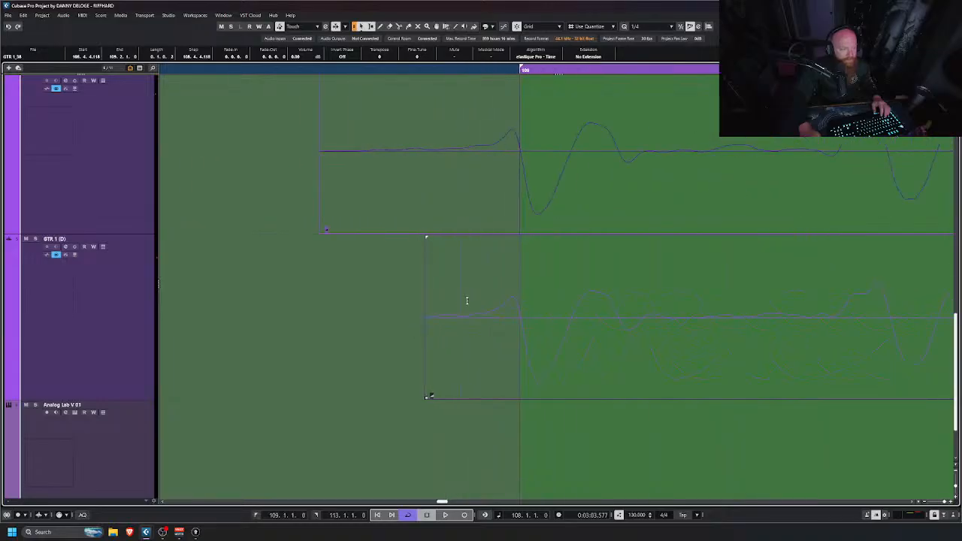
Step: Trim the end of the upper take's first slice back to slightly before beat 109.2
scroll(707, 262, down, 8)
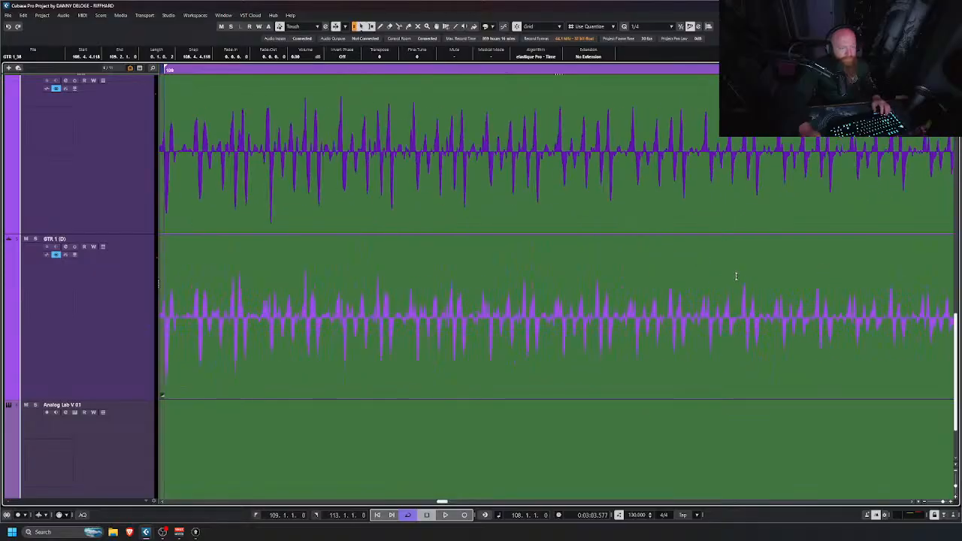
scroll(763, 253, down, 4)
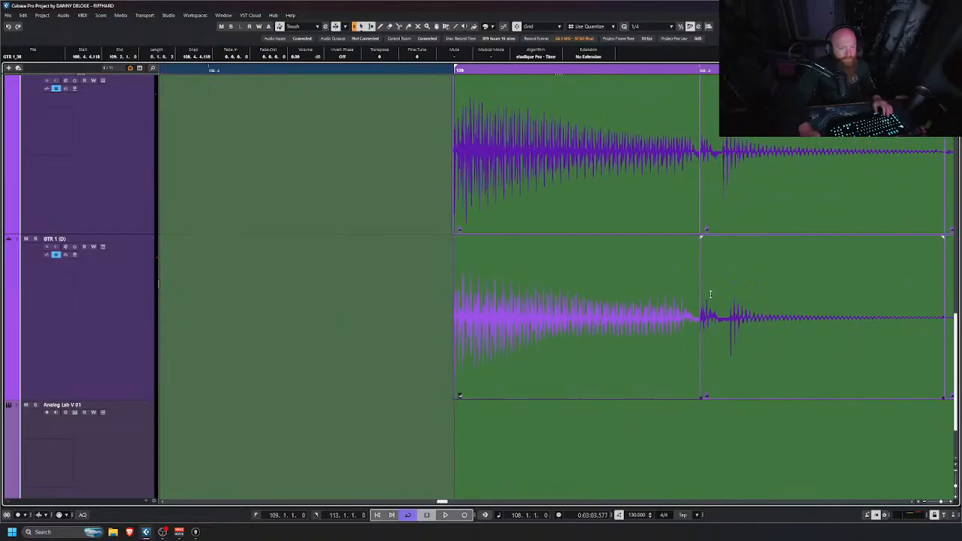
scroll(714, 308, up, 6)
scroll(677, 274, up, 8)
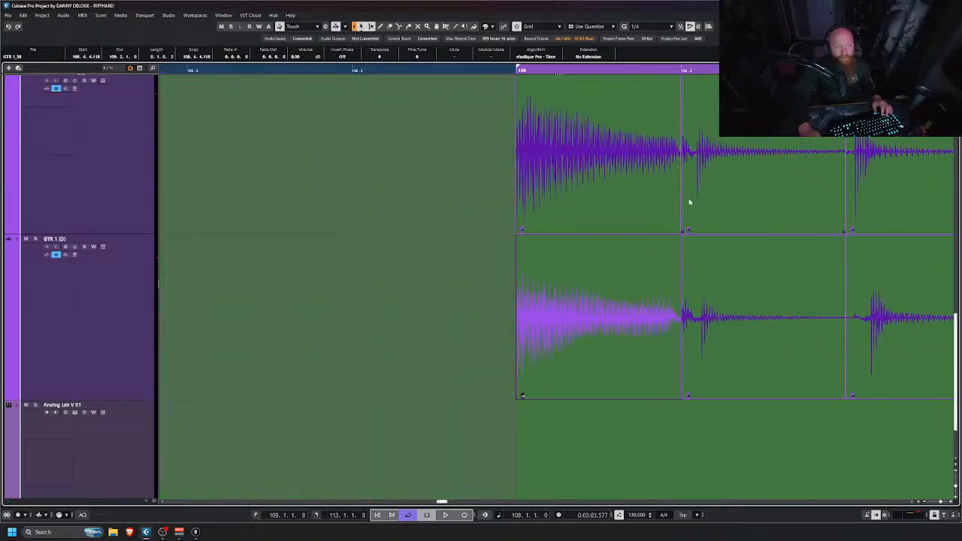
scroll(706, 180, up, 6)
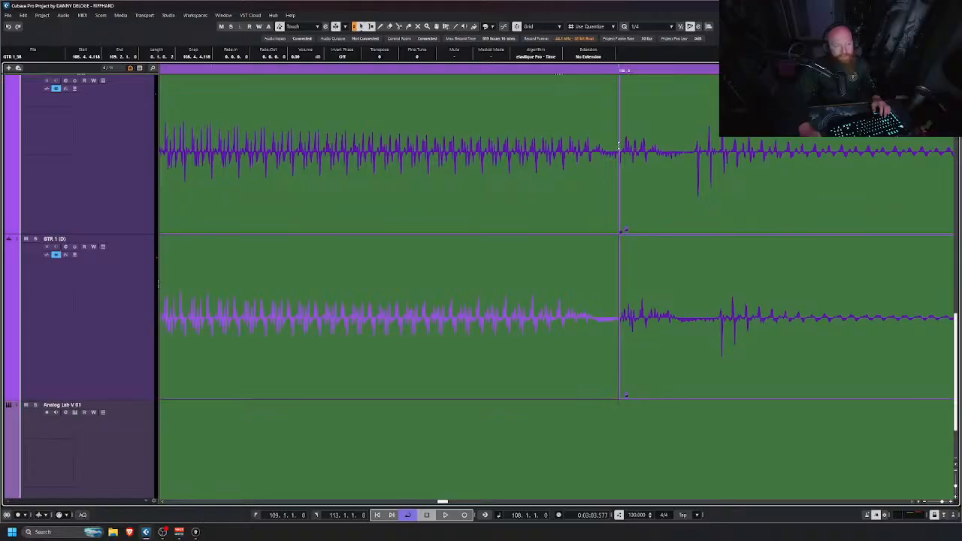
drag(754, 197, 753, 198)
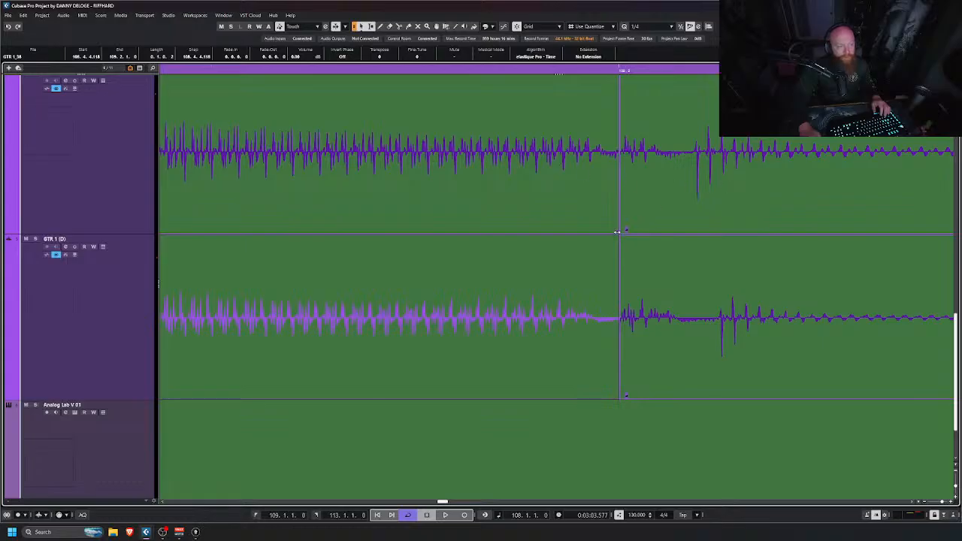
scroll(612, 189, up, 5)
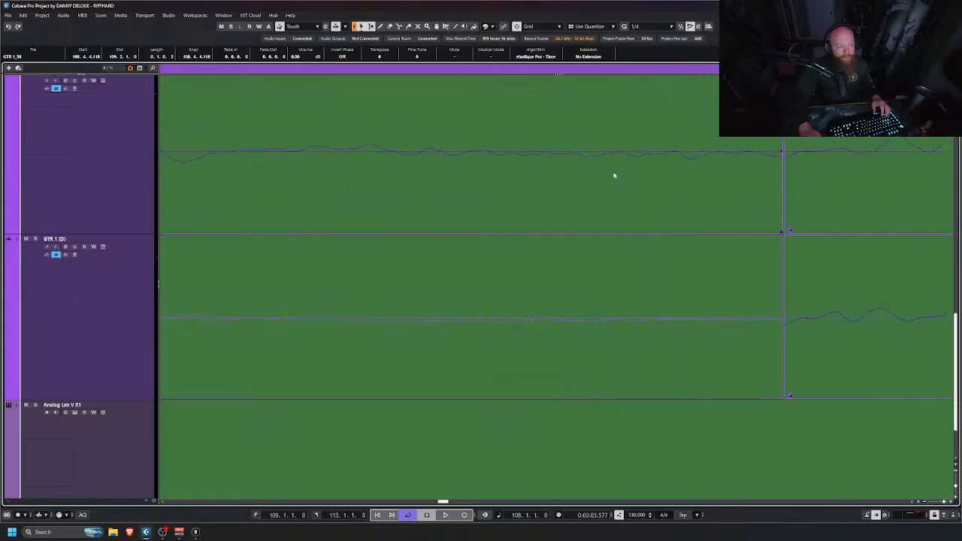
scroll(621, 164, up, 4)
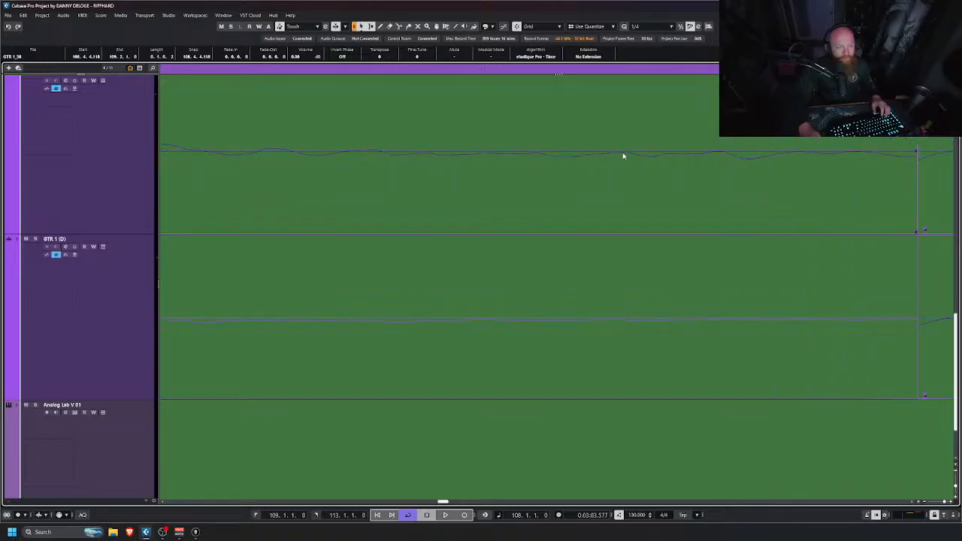
scroll(617, 148, down, 4)
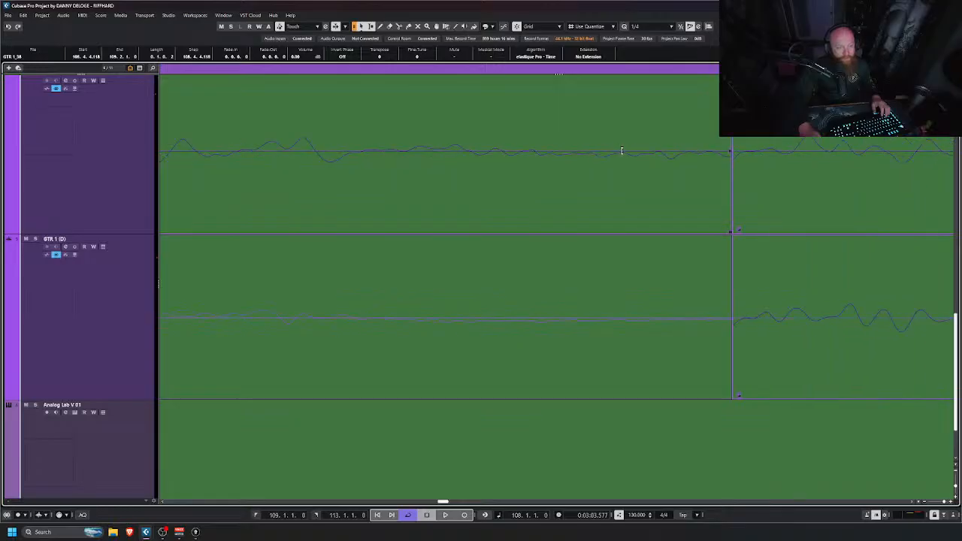
drag(681, 230, 643, 230)
Step: Fine-tune the end of the upper take's first slice by moving it slightly earlier toward a zero crossing
scroll(639, 173, up, 4)
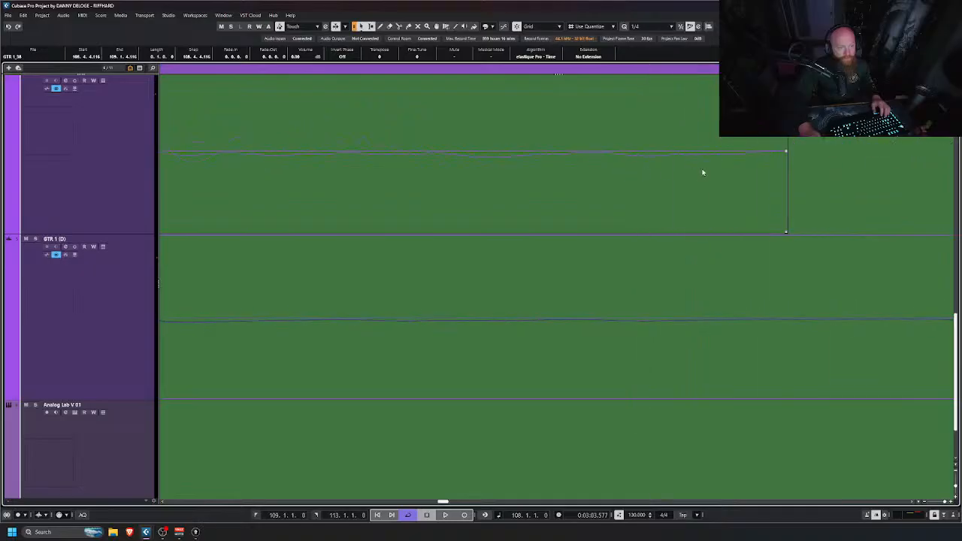
drag(786, 233, 745, 234)
scroll(819, 161, down, 4)
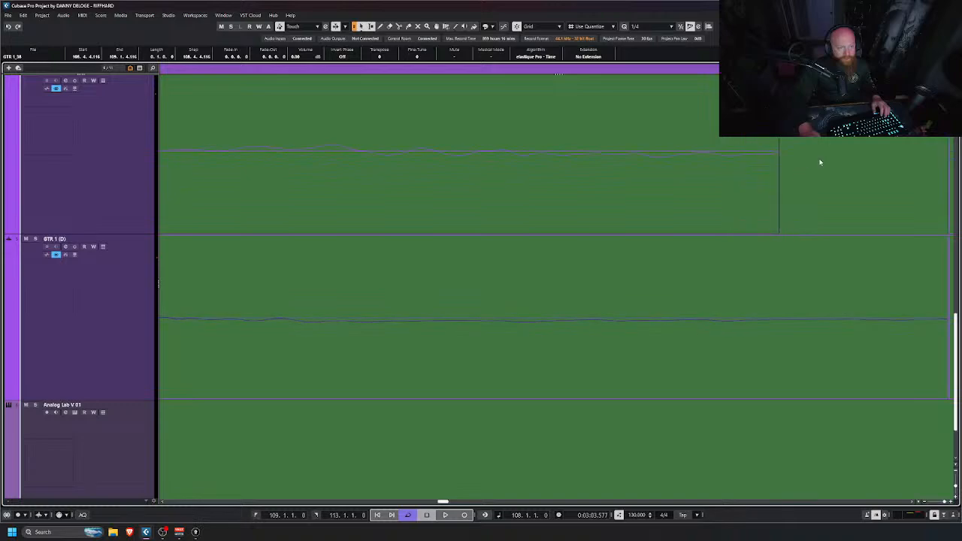
Step: Extend the start of the upper take's second slice earlier to 109.1.4.110, ahead of beat 109.2
scroll(852, 177, right, 4)
scroll(701, 172, down, 3)
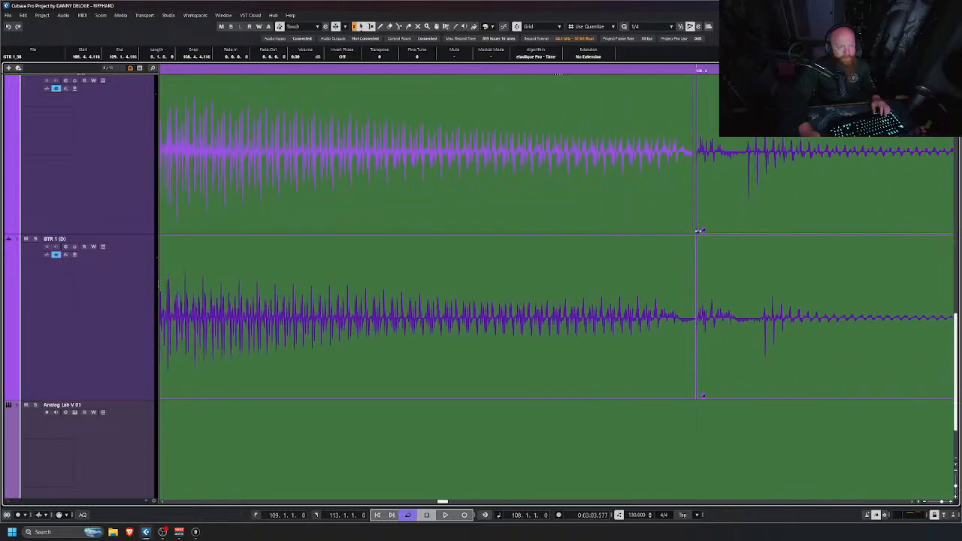
drag(698, 231, 686, 232)
Step: Slip the audio inside the upper take's second slice earlier so its note attack lands on beat 109.2
drag(824, 205, 777, 212)
scroll(745, 196, up, 5)
scroll(586, 173, up, 4)
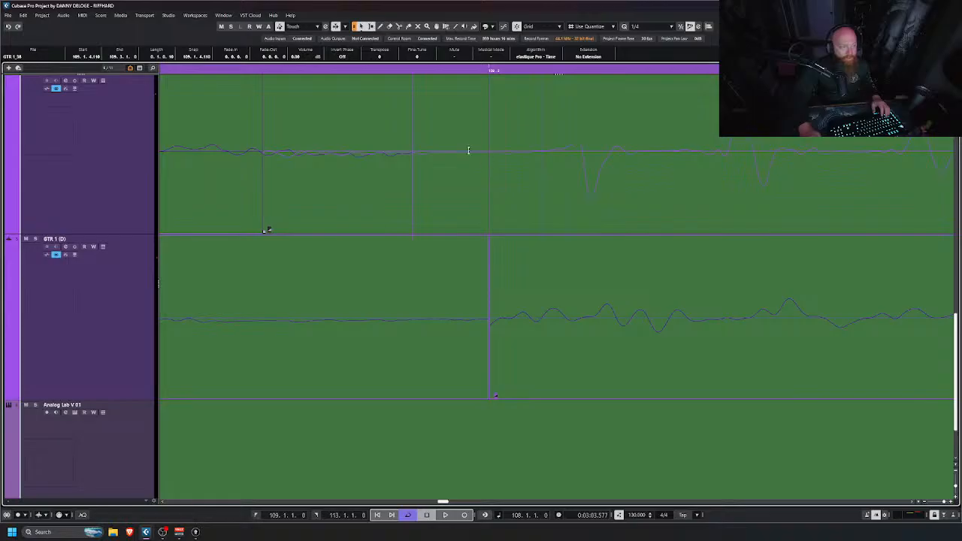
scroll(468, 150, up, 2)
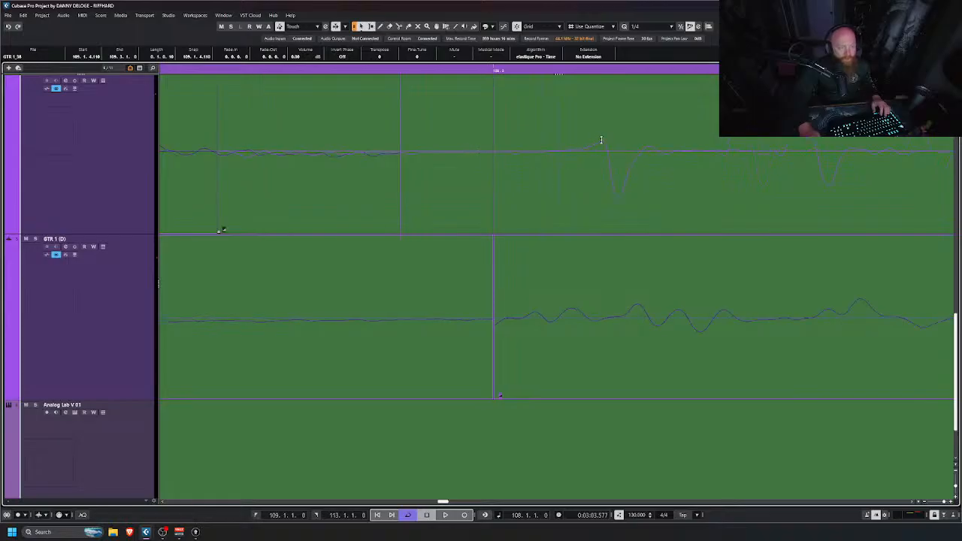
drag(639, 204, 528, 197)
Step: Enlarge the waveform display and fine-tune the second slice's slip so the attack's zero crossing sits exactly on beat 109.2
key(alt+shift+h)
key(alt+shift+g)
key(alt+shift+g)
key(alt+shift+g)
key(alt+shift+g)
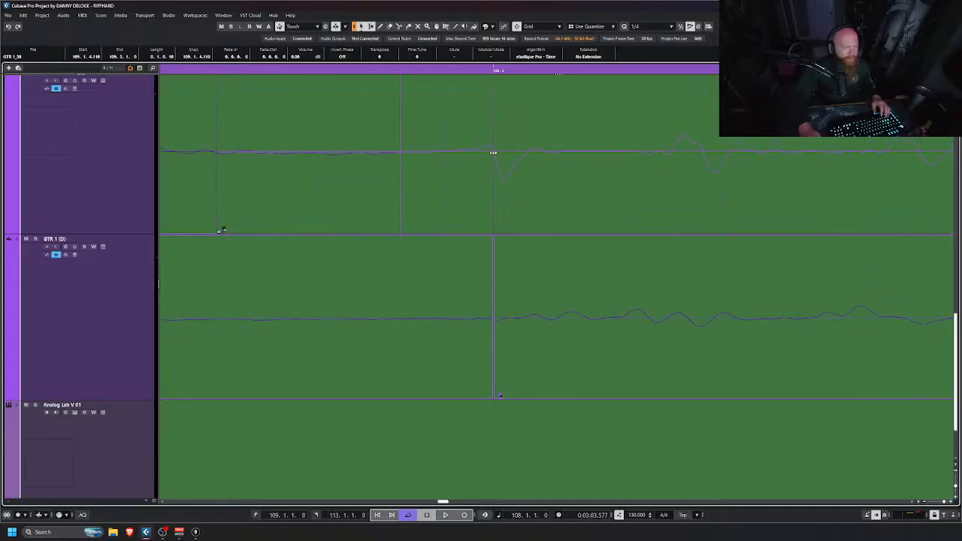
key(alt+shift+h)
key(alt+shift+h)
scroll(494, 159, up, 5)
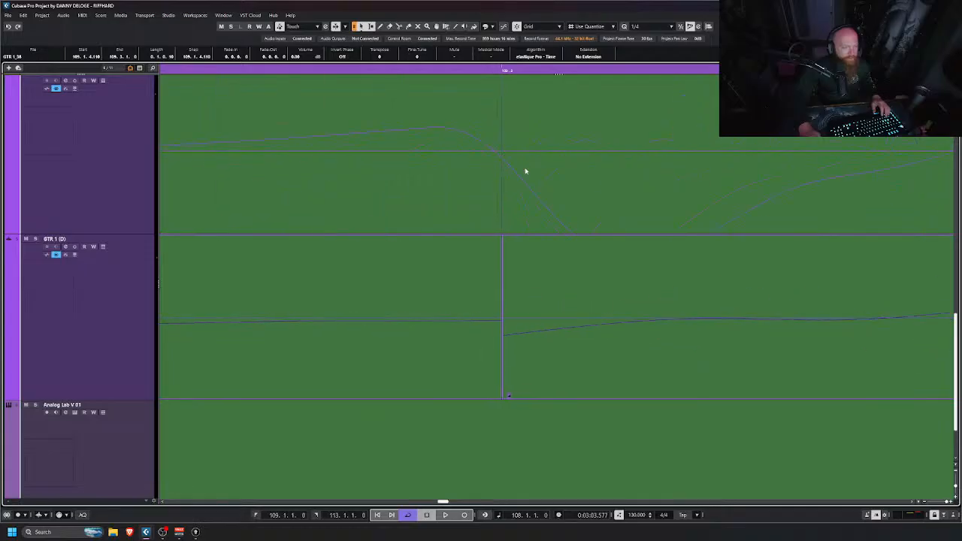
drag(563, 195, 569, 198)
scroll(543, 191, down, 4)
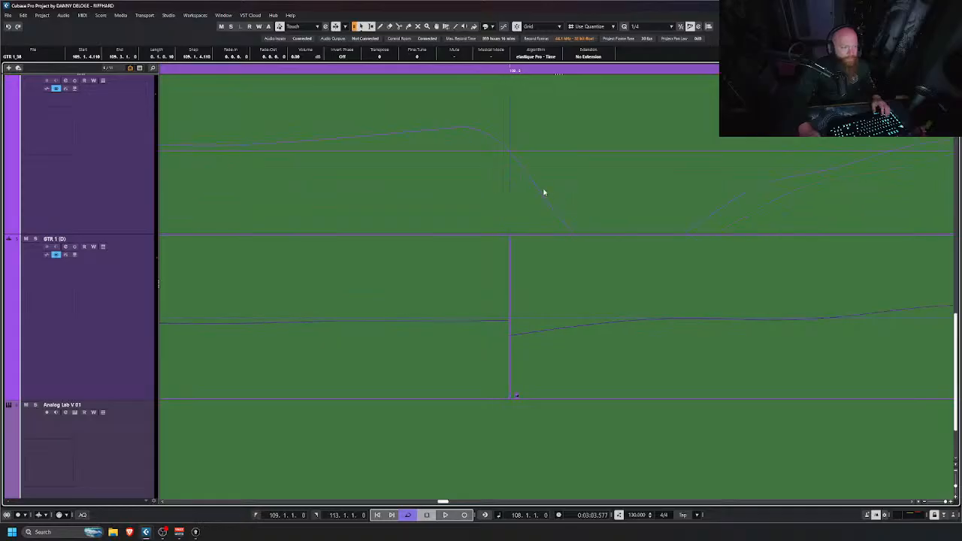
Step: Trim the start of the upper take's second slice to 109.1.4.111, at a zero crossing of the preceding slice's waveform
scroll(522, 174, down, 2)
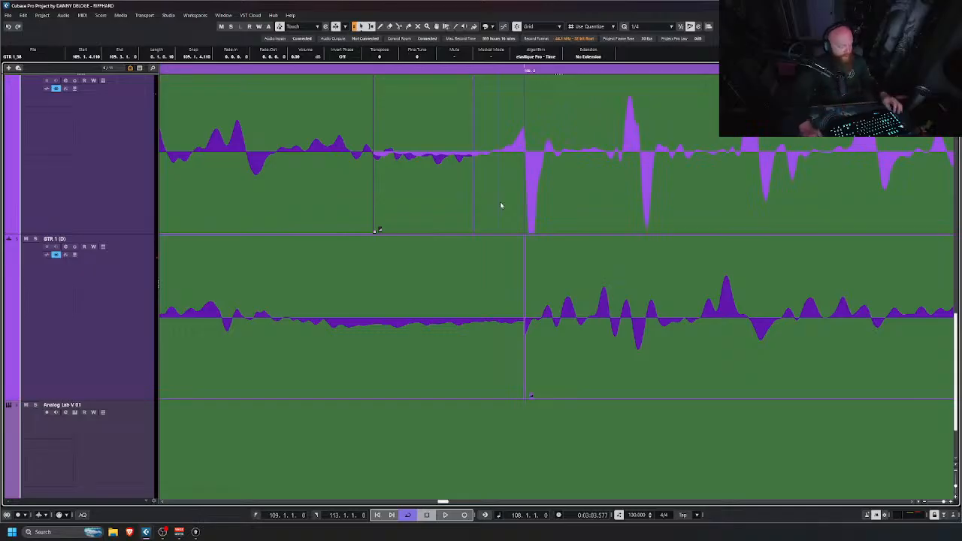
scroll(489, 192, down, 5)
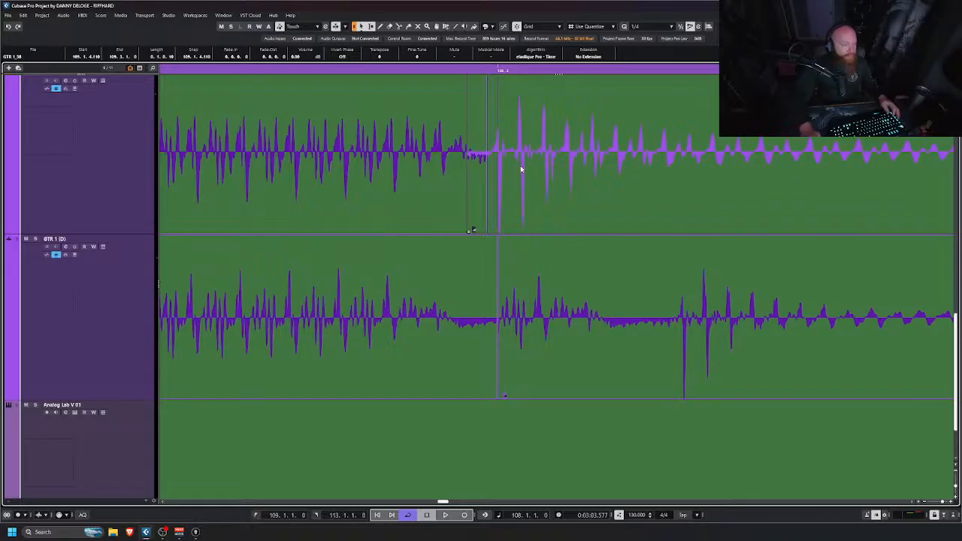
scroll(493, 154, up, 8)
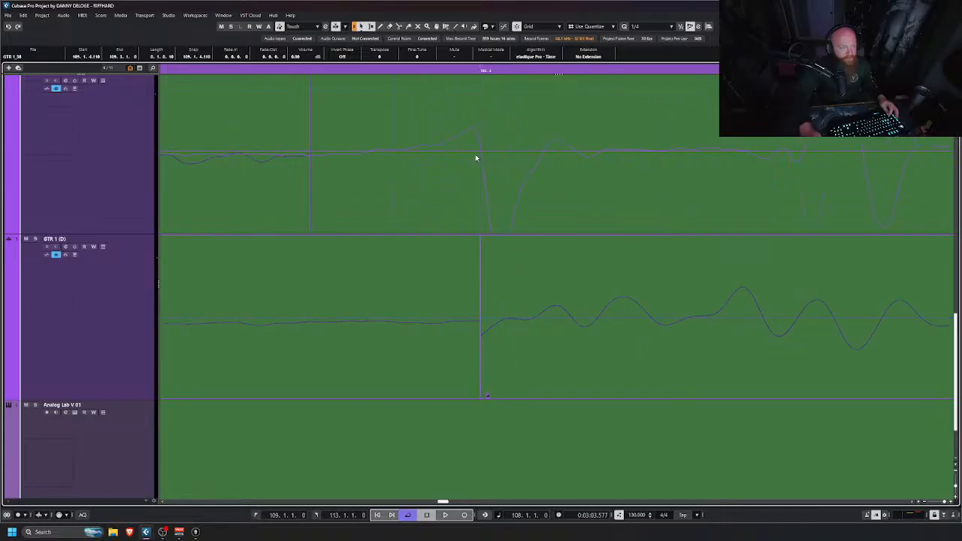
scroll(475, 158, down, 6)
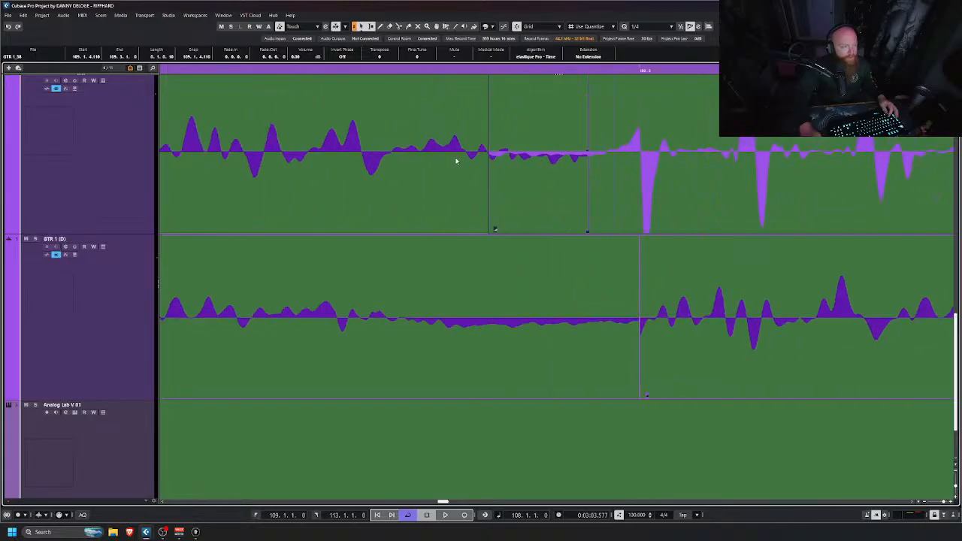
scroll(456, 161, up, 8)
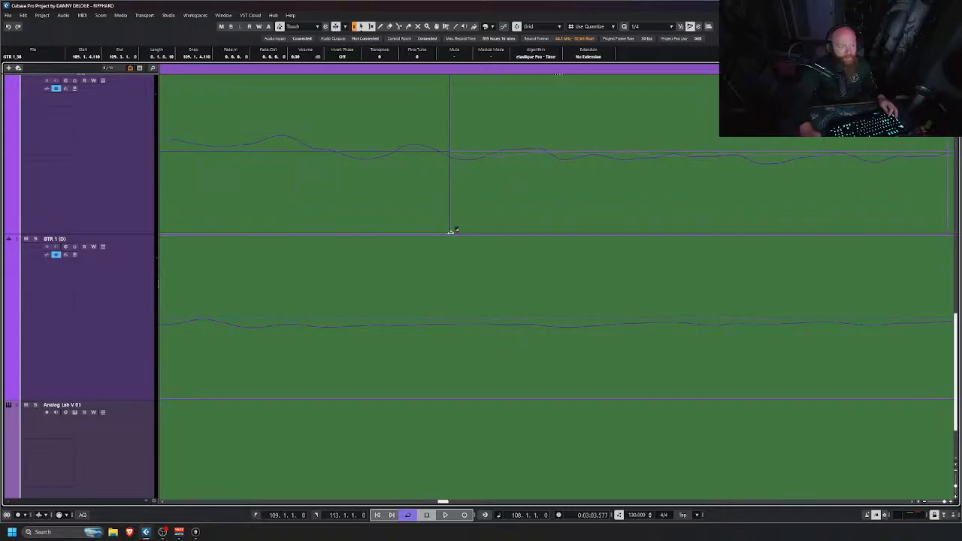
drag(451, 232, 552, 215)
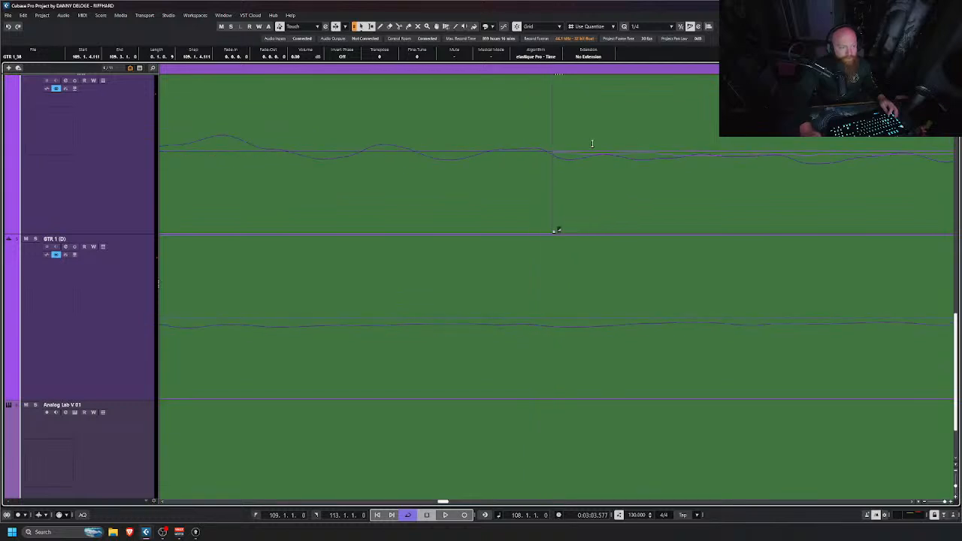
Step: Magnify the waveforms and move the upper take's second slice start slightly later, then inspect its overlap with the first slice
scroll(664, 148, down, 3)
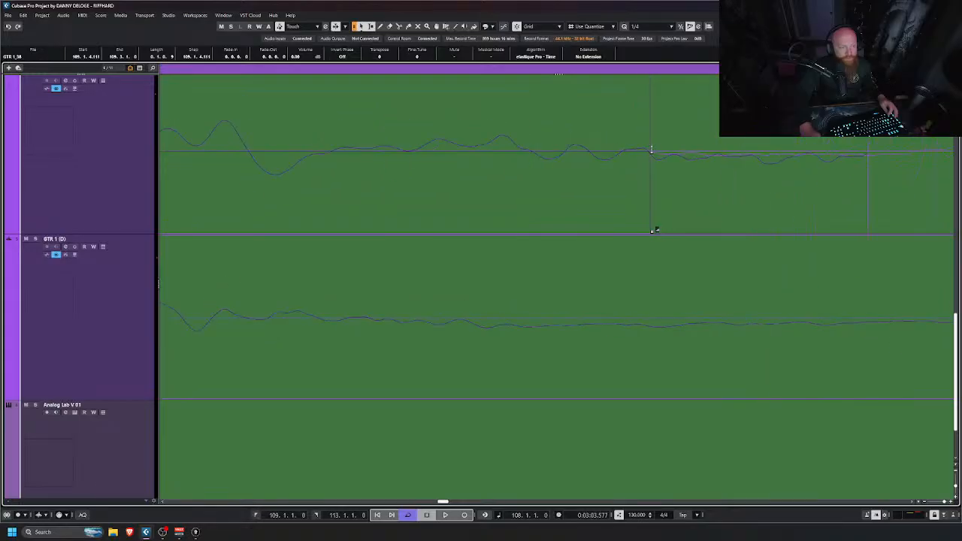
scroll(793, 158, down, 3)
scroll(793, 158, down, 3)
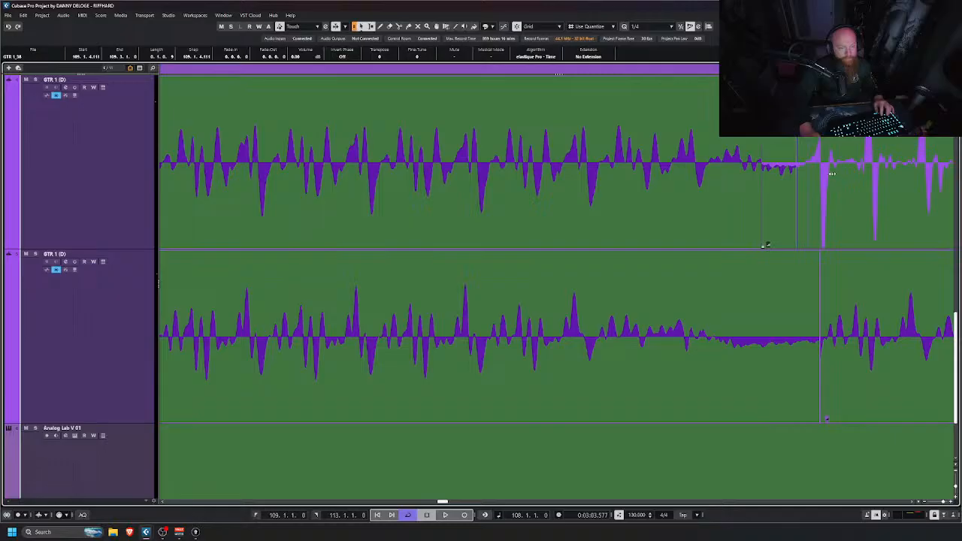
scroll(832, 173, up, 3)
scroll(832, 174, up, 3)
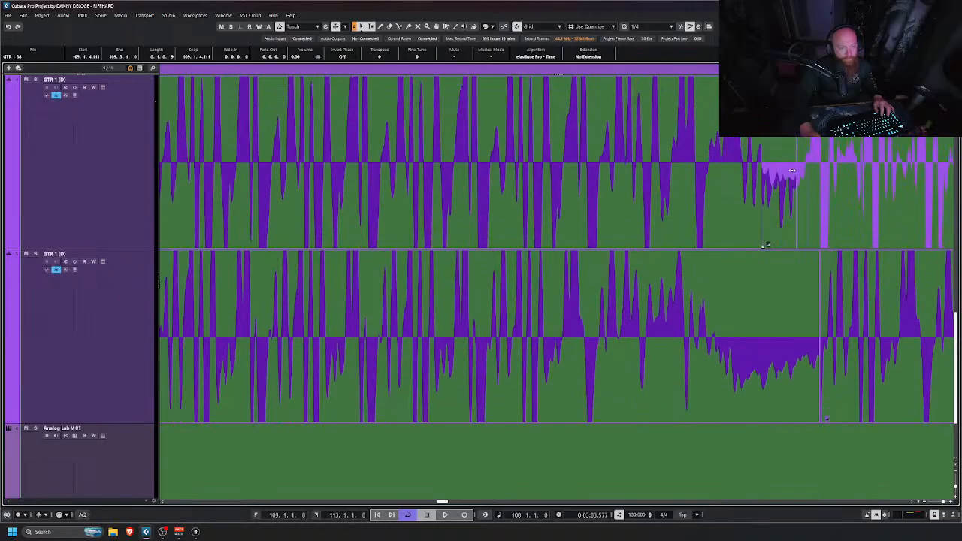
scroll(773, 196, up, 6)
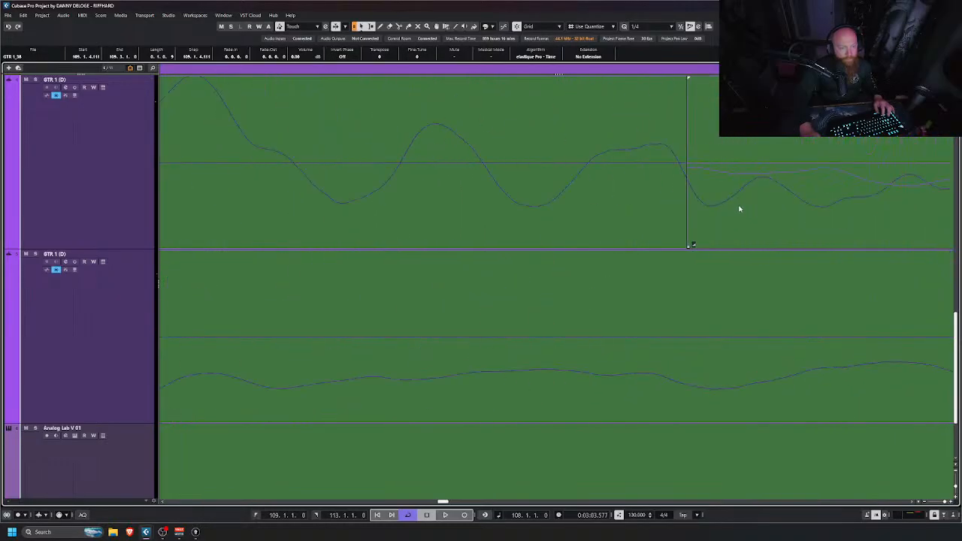
drag(690, 245, 721, 226)
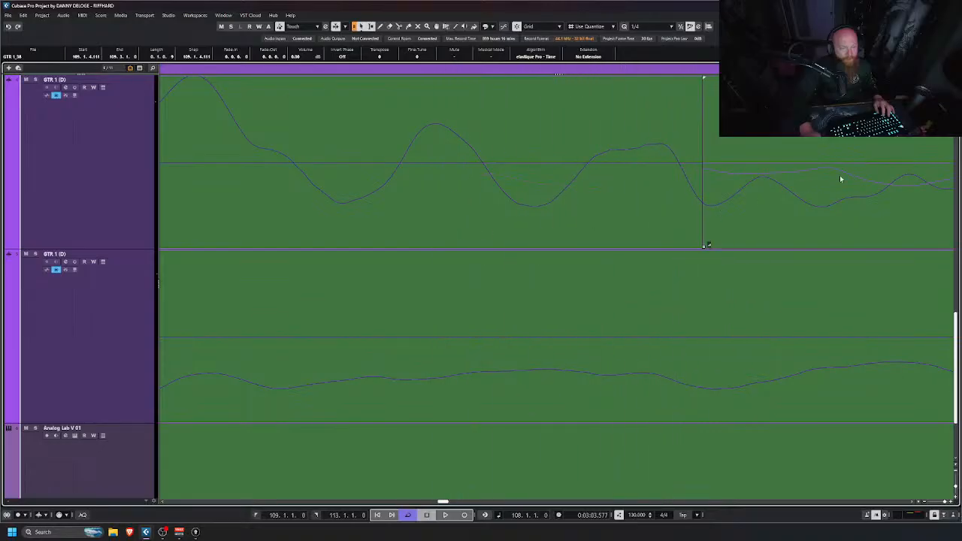
scroll(840, 174, down, 3)
scroll(861, 185, right, 4)
scroll(856, 187, left, 3)
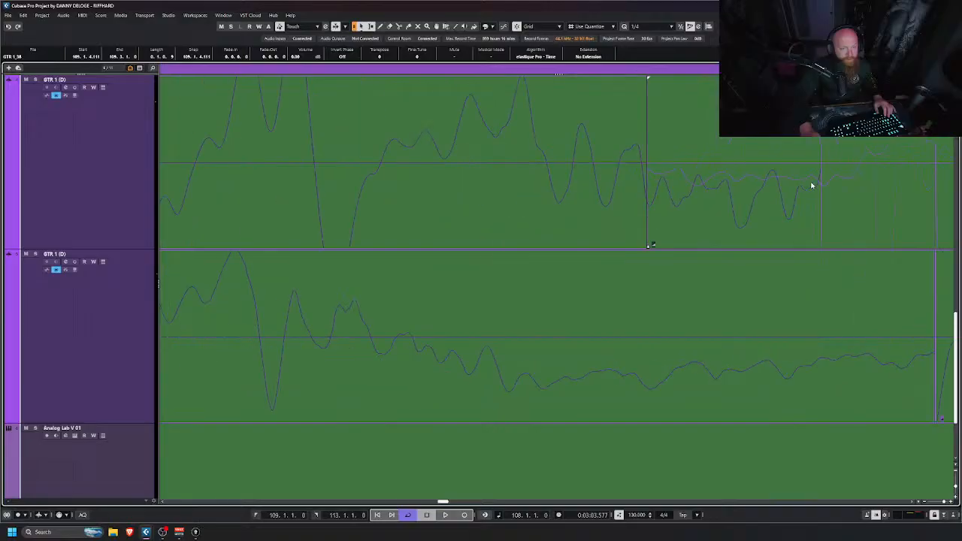
scroll(878, 151, right, 4)
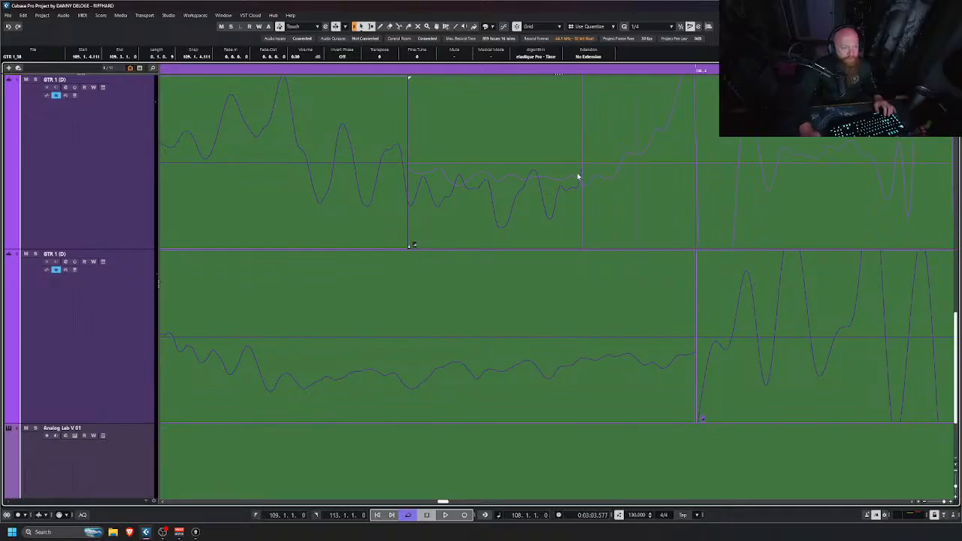
Step: Extend the start of the upper take's second slice earlier to 109.1.4.107, overlapping the end of the first slice
scroll(517, 197, left, 6)
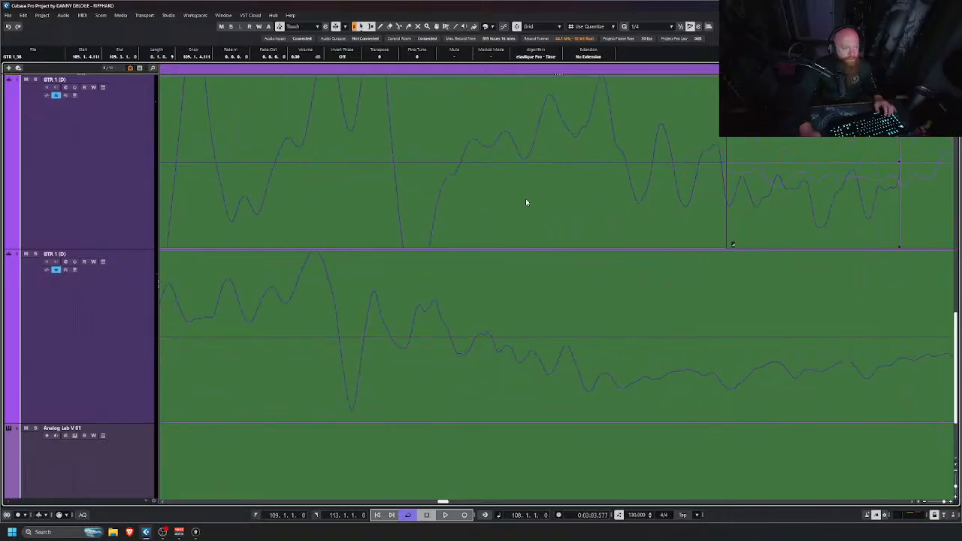
drag(728, 245, 599, 241)
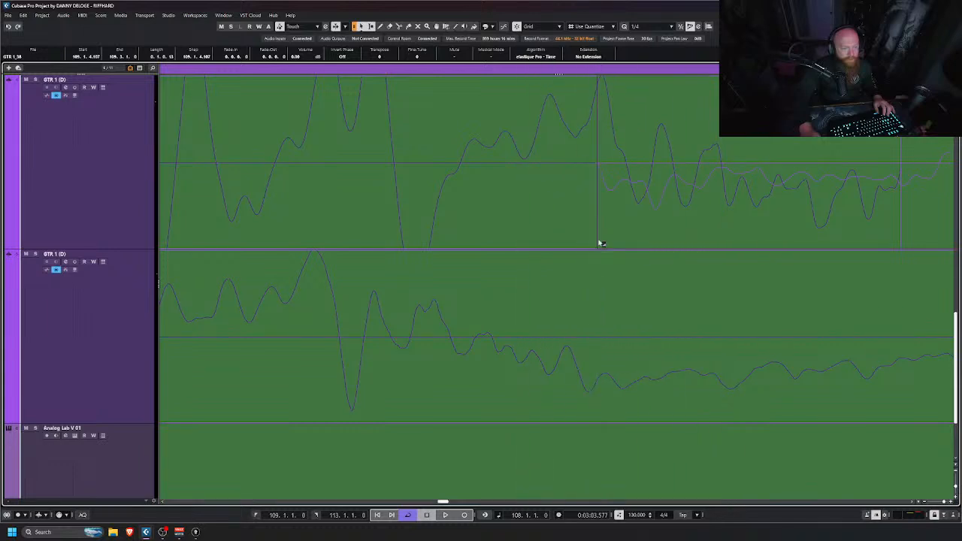
scroll(599, 172, up, 6)
scroll(598, 174, down, 6)
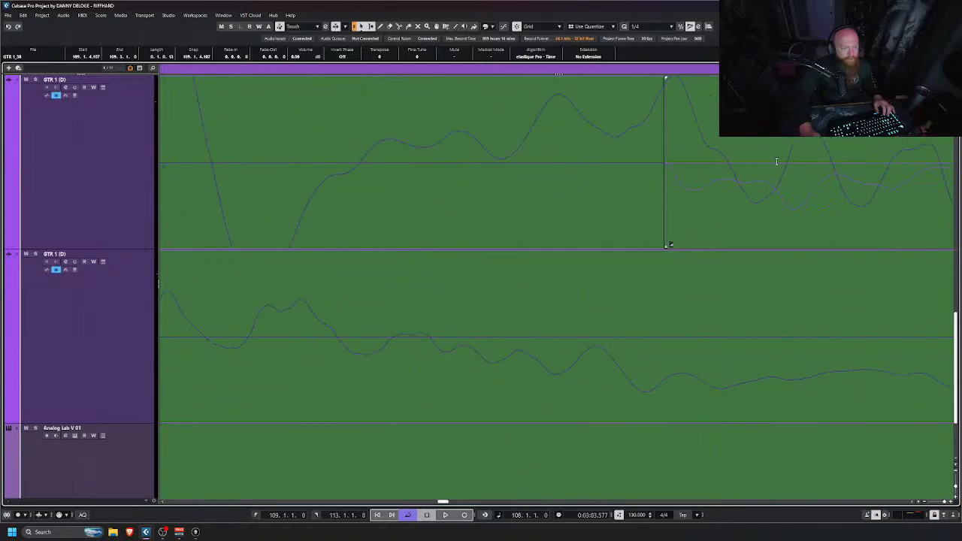
scroll(667, 168, down, 5)
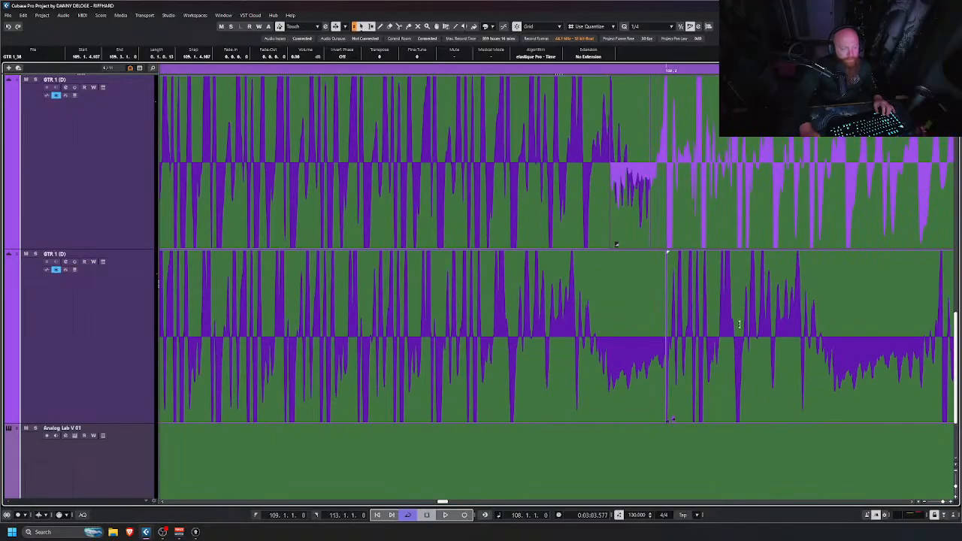
Step: Trim the end of the lower take's first slice before beat 109.2 and extend the second slice's start back to 109.1.4.98
scroll(743, 171, down, 1)
scroll(743, 172, down, 5)
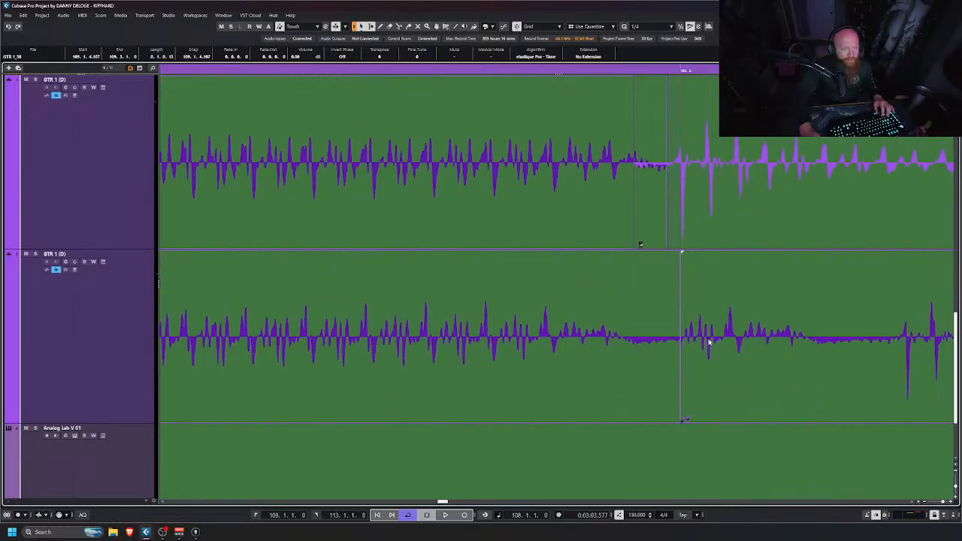
scroll(709, 342, down, 2)
scroll(709, 342, up, 2)
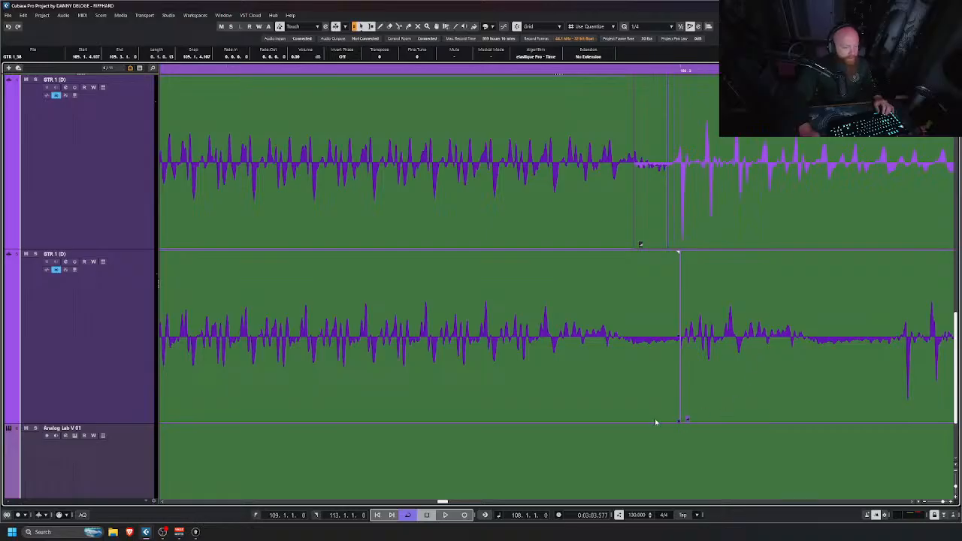
drag(676, 420, 395, 410)
key(h)
key(h)
key(g)
key(g)
Step: Slip the audio inside the lower take's second slice earlier so its note attack lands on beat 109.2, in line with the upper take
drag(899, 373, 737, 371)
drag(832, 370, 834, 373)
scroll(818, 351, up, 7)
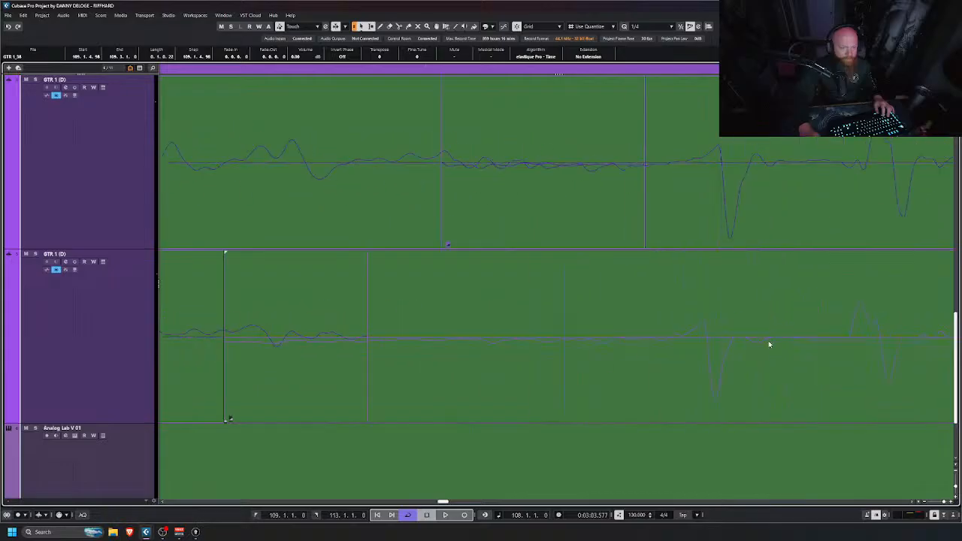
drag(616, 381, 705, 383)
scroll(565, 342, down, 6)
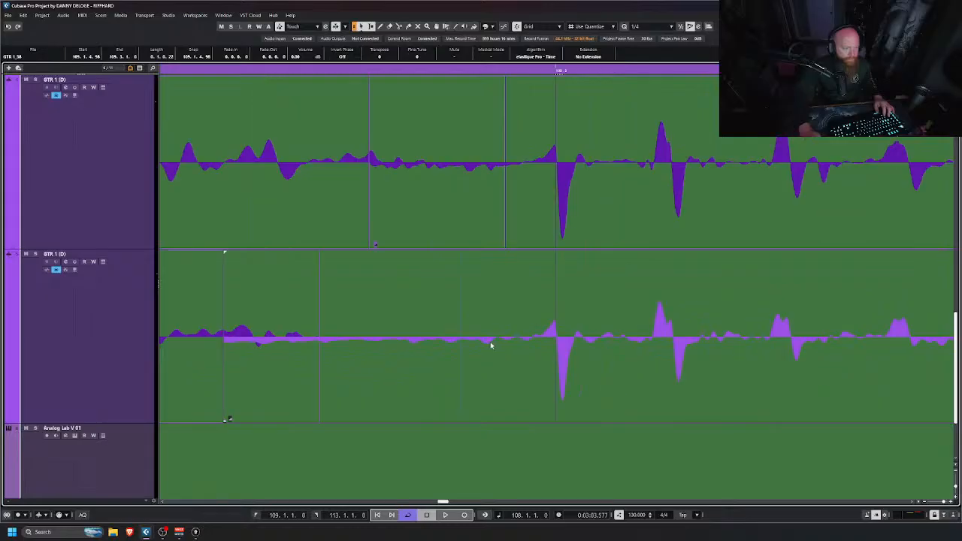
Step: Extend the start of the lower take's second slice slightly earlier to 109.1.4.93, near a zero crossing of the first slice
scroll(515, 343, up, 6)
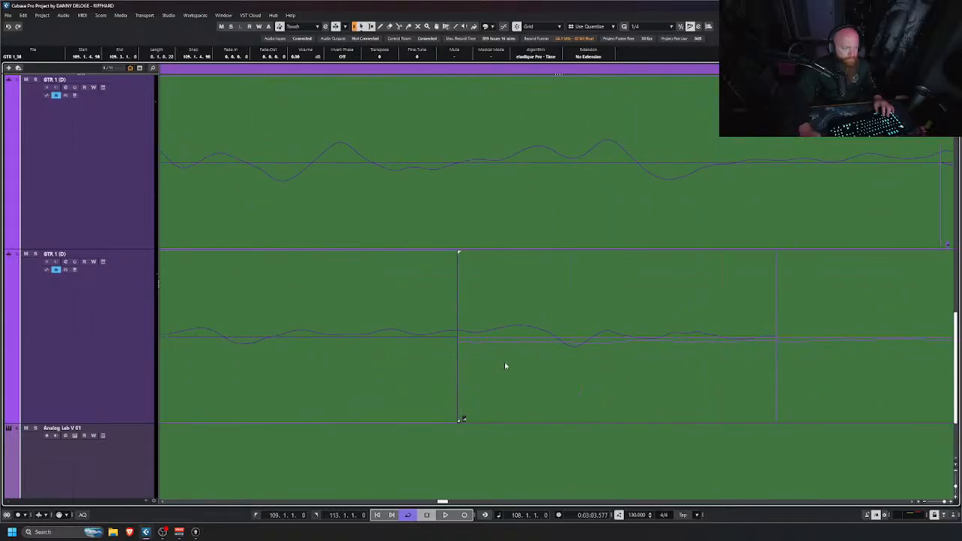
scroll(507, 364, down, 4)
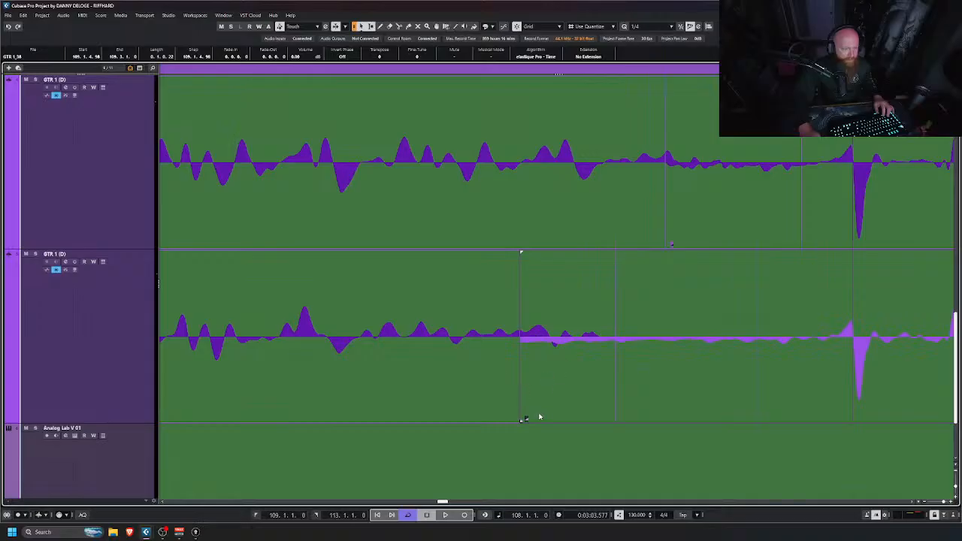
drag(521, 419, 454, 418)
scroll(592, 374, down, 3)
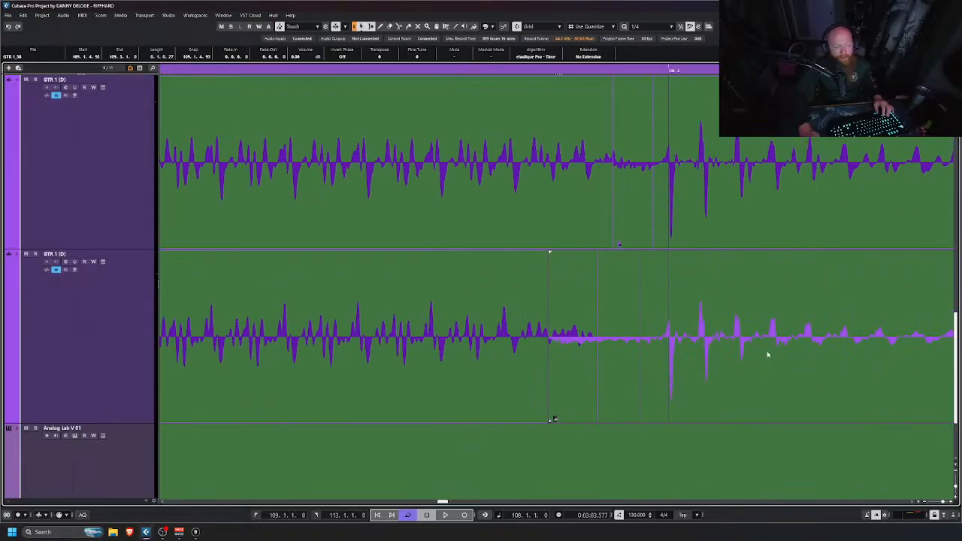
Step: Examine the slice overlaps and the alignment of both takes' note attacks around beat 109.2
scroll(772, 351, down, 2)
scroll(802, 360, right, 3)
scroll(771, 335, down, 2)
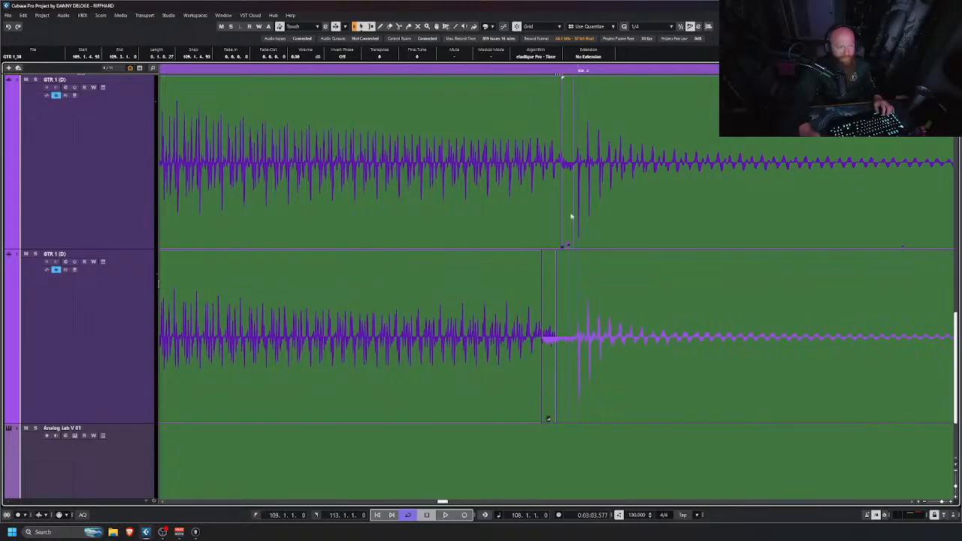
scroll(579, 218, up, 6)
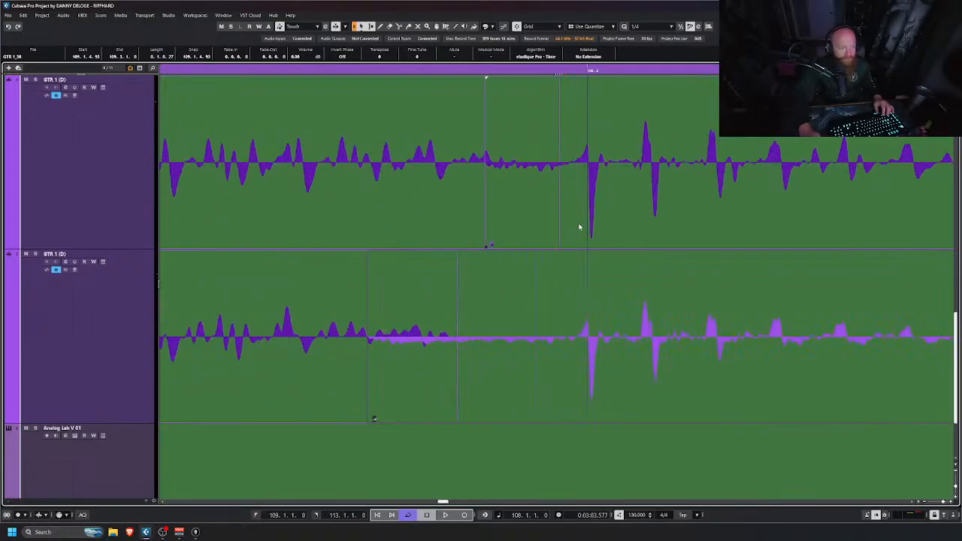
scroll(751, 281, up, 3)
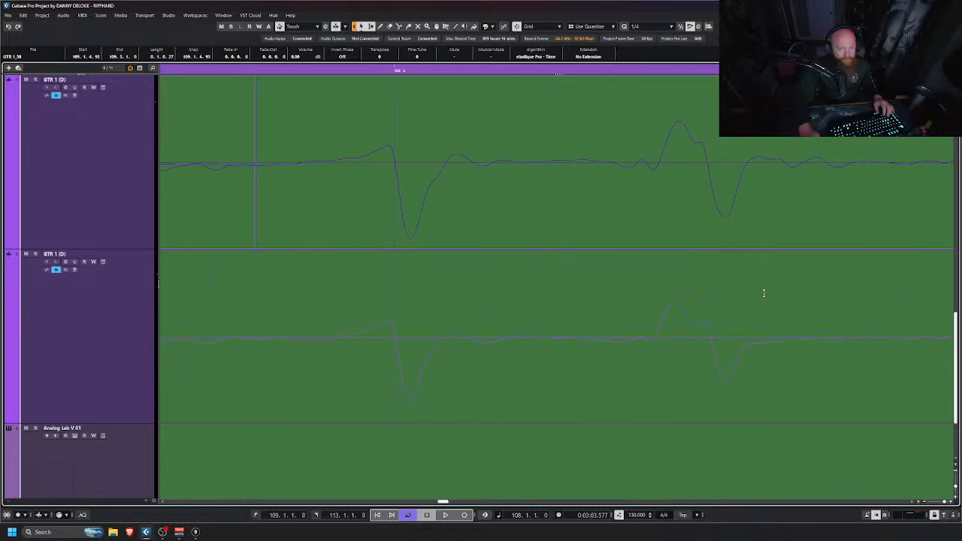
scroll(677, 315, down, 2)
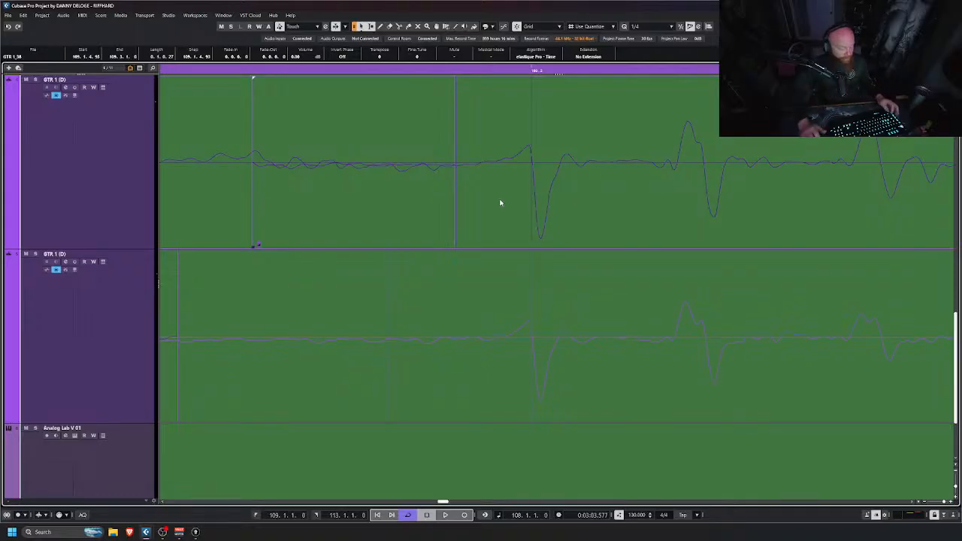
scroll(577, 338, down, 6)
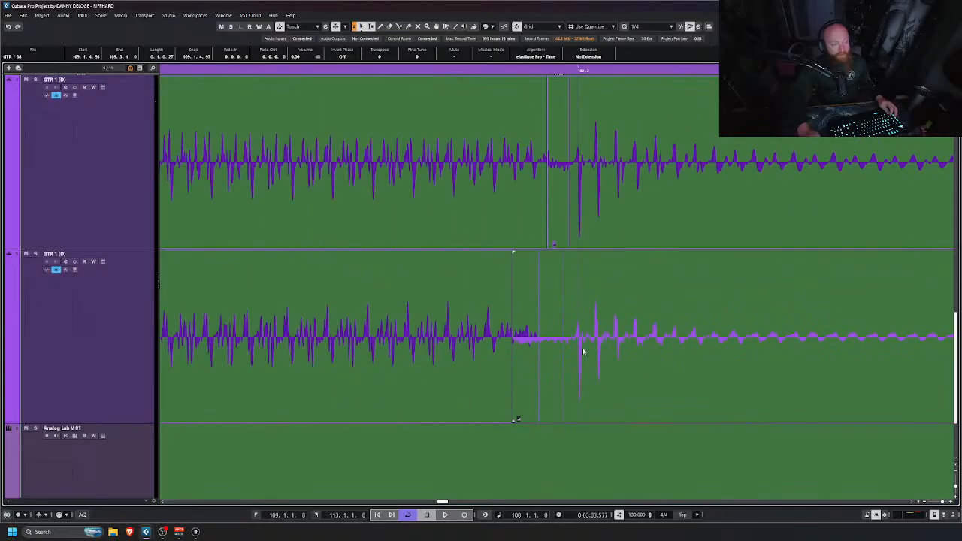
scroll(545, 226, up, 8)
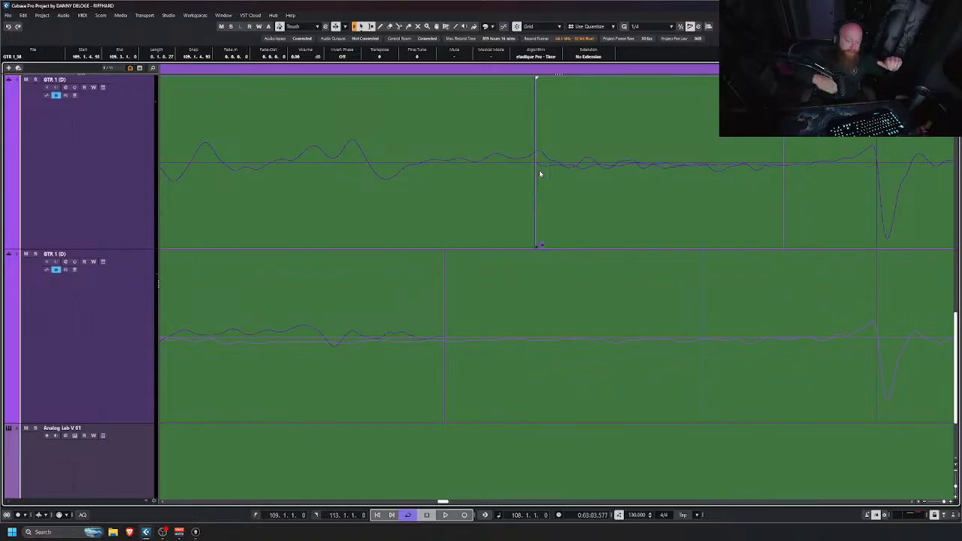
scroll(763, 233, up, 3)
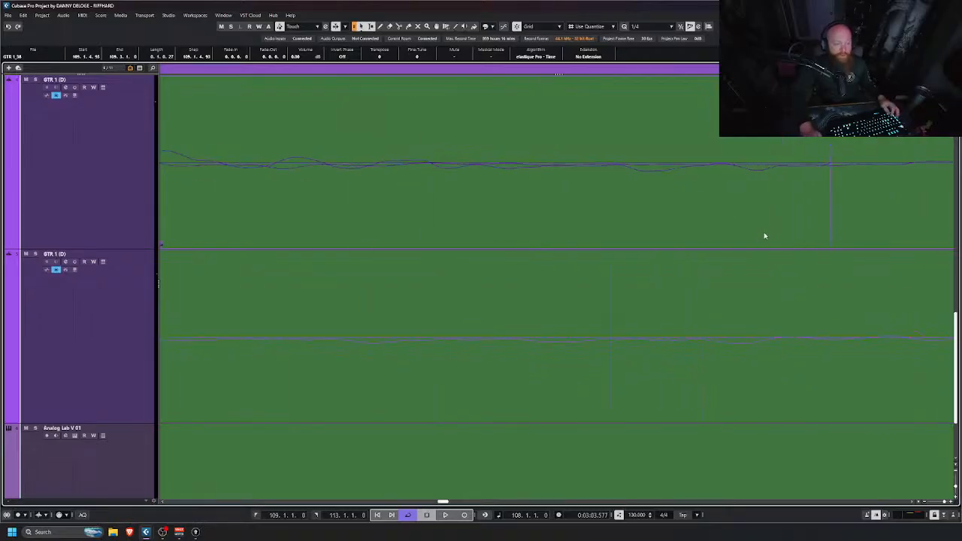
scroll(759, 218, down, 3)
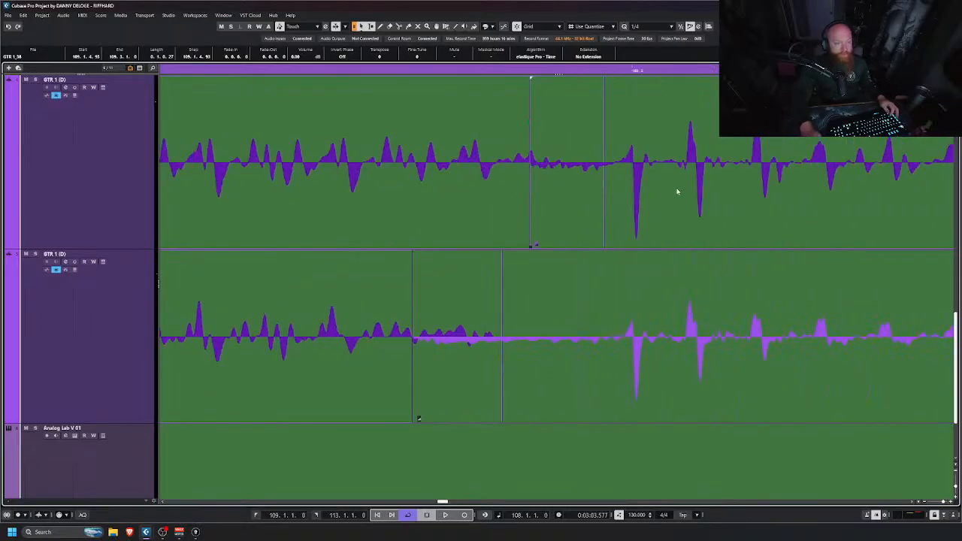
Step: Compare the waveform cycles following the beat 109.2 attack between the upper and lower takes
scroll(680, 192, up, 3)
scroll(707, 214, down, 3)
scroll(677, 214, up, 3)
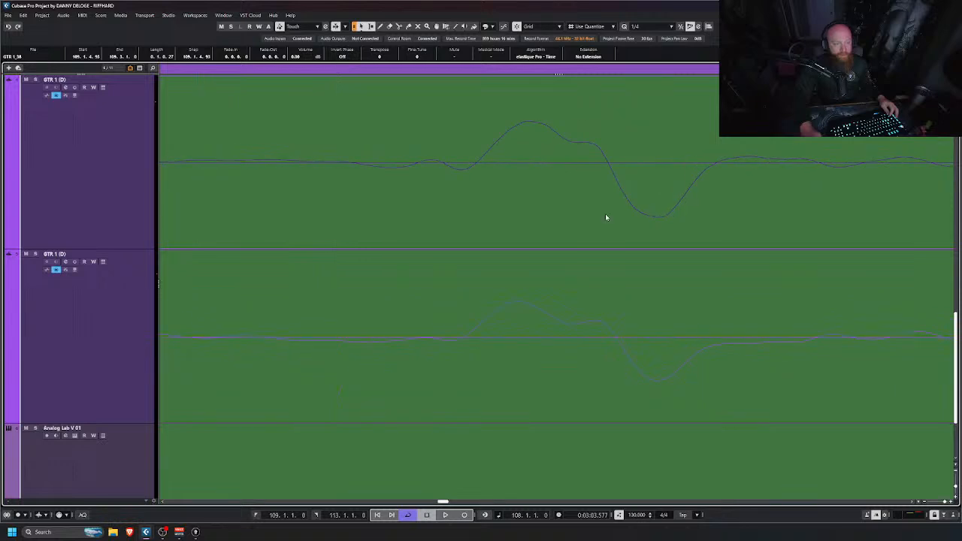
scroll(556, 269, down, 3)
scroll(534, 280, up, 3)
scroll(493, 296, up, 2)
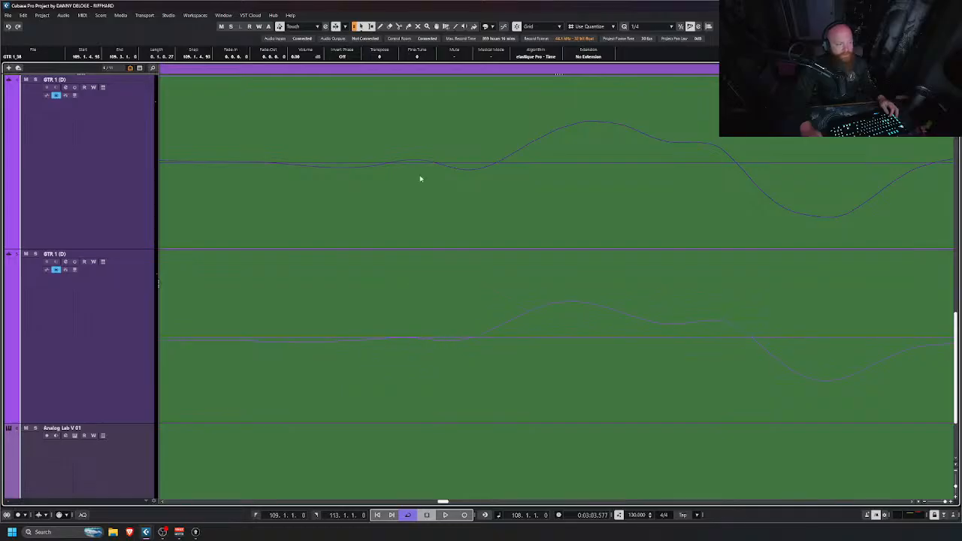
scroll(604, 283, down, 4)
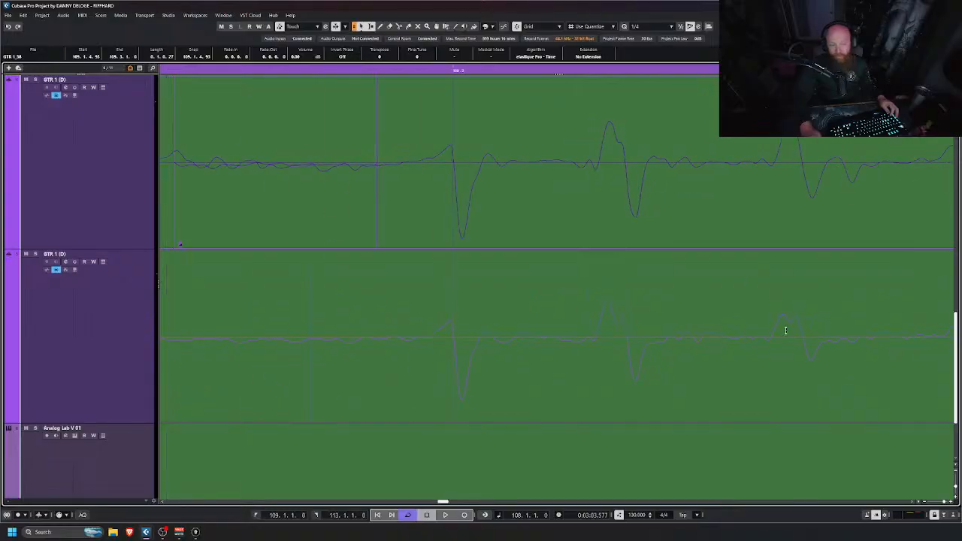
scroll(785, 331, down, 6)
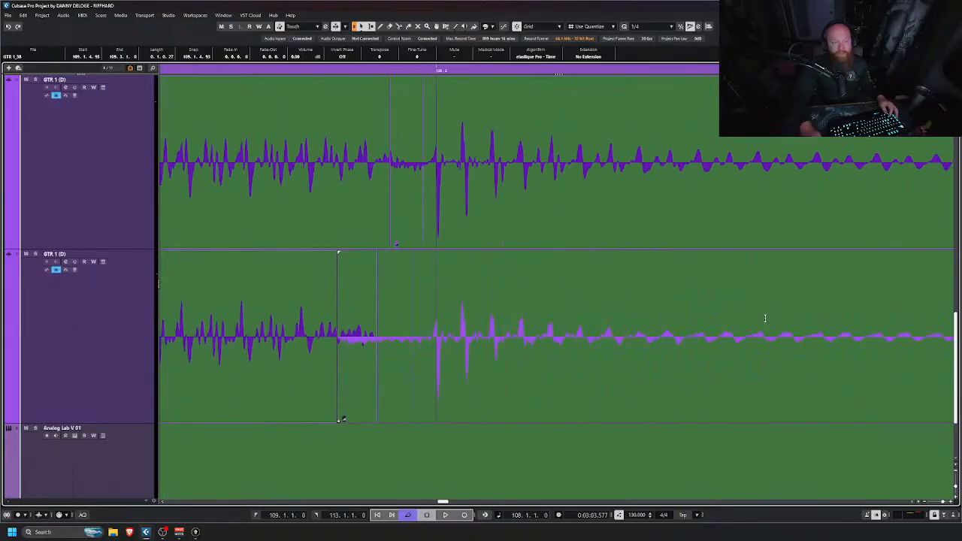
scroll(470, 275, up, 6)
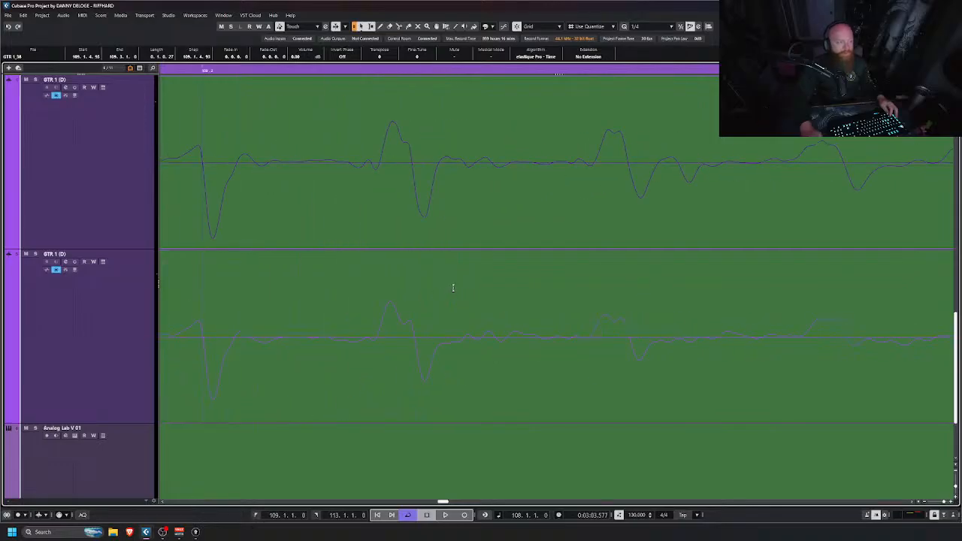
scroll(530, 271, down, 4)
scroll(755, 298, up, 3)
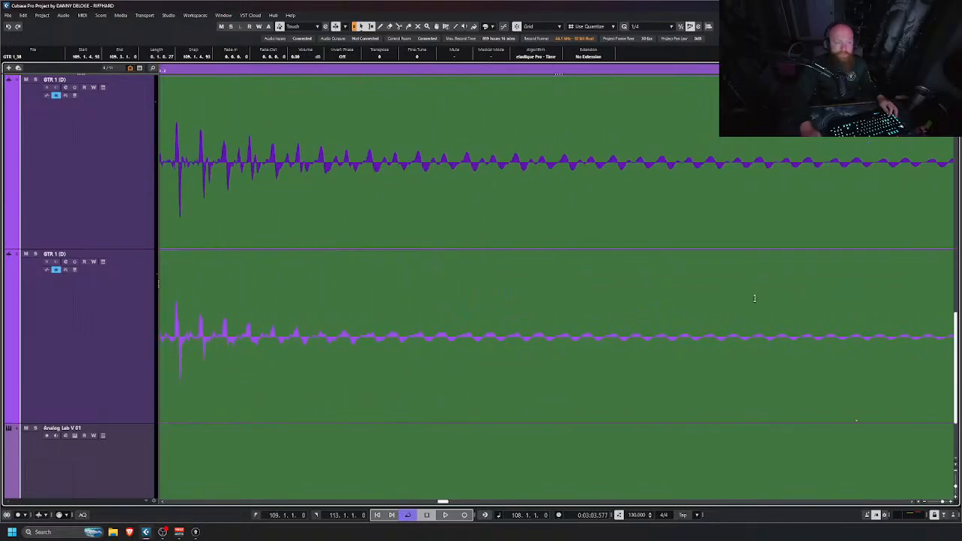
Step: Trim the end of the upper take's second slice to 109.2.4.93 and extend the third slice's start back to 109.2.4.78
scroll(755, 298, down, 5)
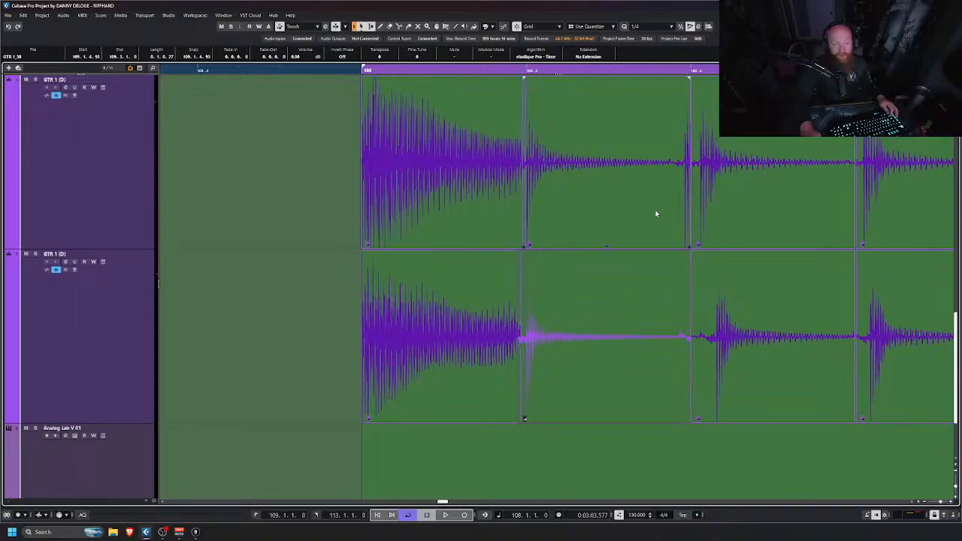
scroll(750, 214, up, 5)
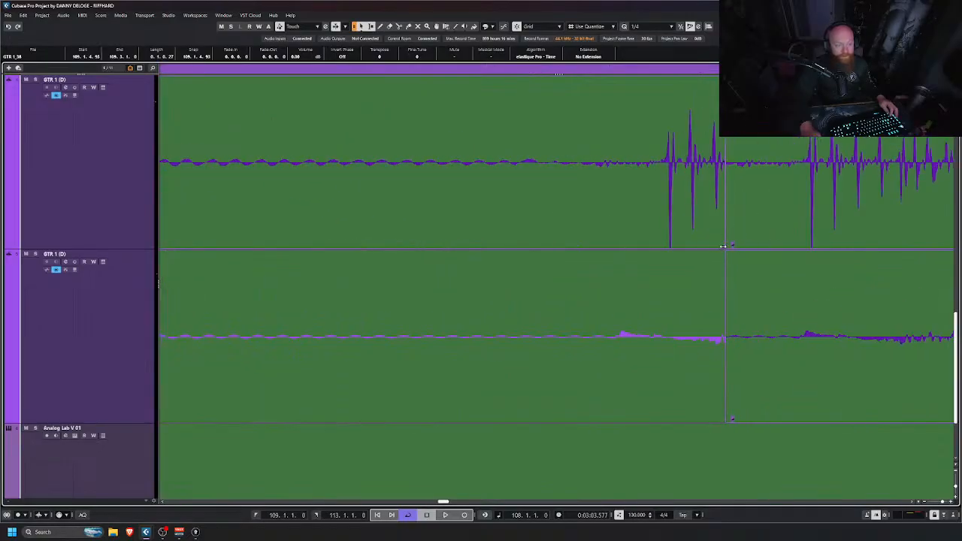
drag(722, 246, 644, 243)
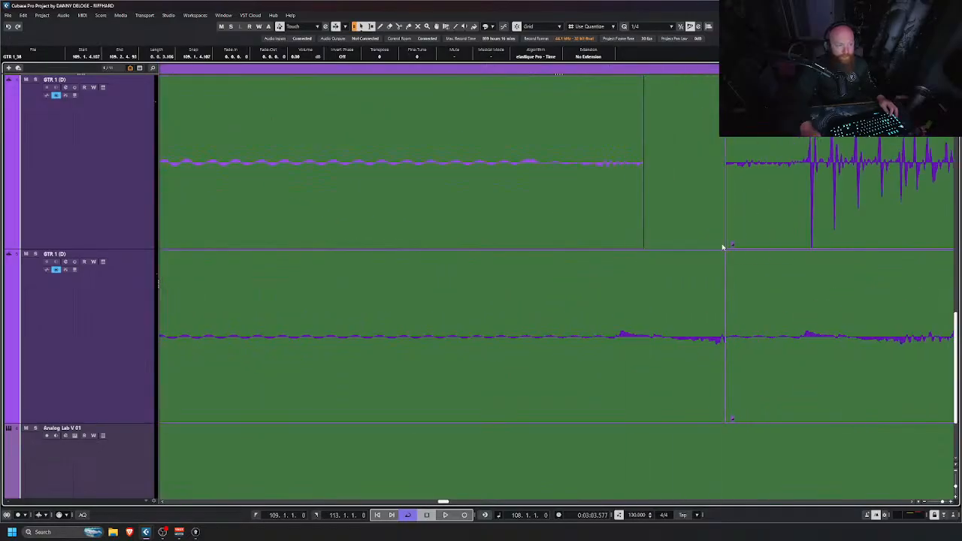
drag(722, 246, 599, 245)
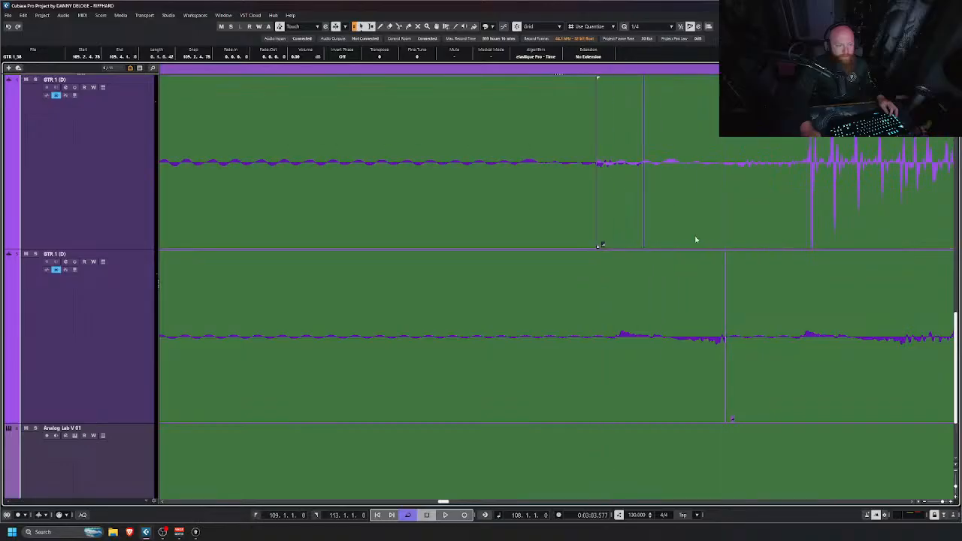
Step: Slip the audio inside the upper take's third slice so its note attack sits exactly on beat 109.3
drag(845, 220, 757, 208)
scroll(763, 206, up, 10)
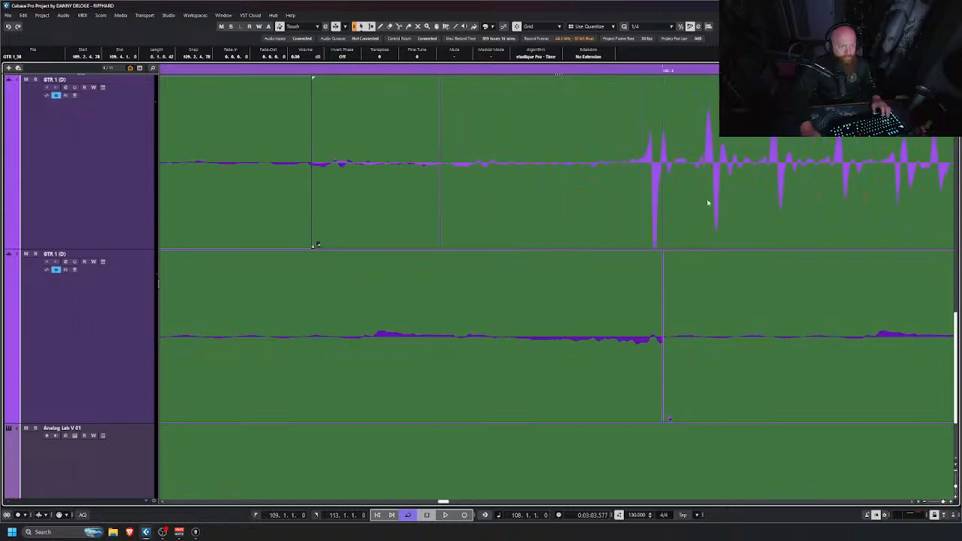
drag(688, 217, 857, 210)
Step: Trim the end of the lower take's second slice before beat 109.3 and extend the third slice's start back to 109.2.4.49
scroll(689, 264, down, 6)
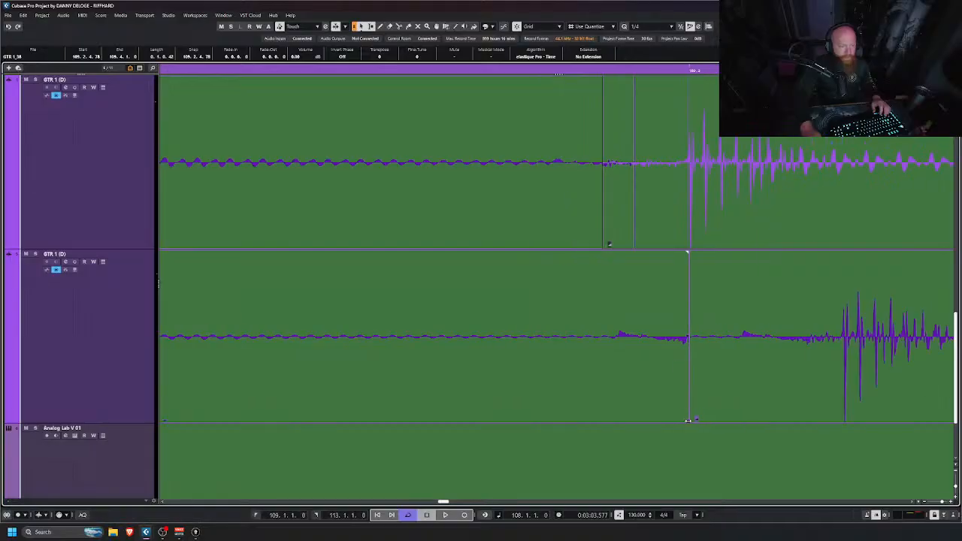
drag(688, 420, 470, 413)
scroll(552, 378, down, 5)
scroll(574, 421, up, 4)
Step: Slip the audio inside the lower take's third slice earlier and fine-tune it so its attack matches the upper take's at beat 109.3
drag(744, 386, 638, 383)
scroll(597, 350, up, 5)
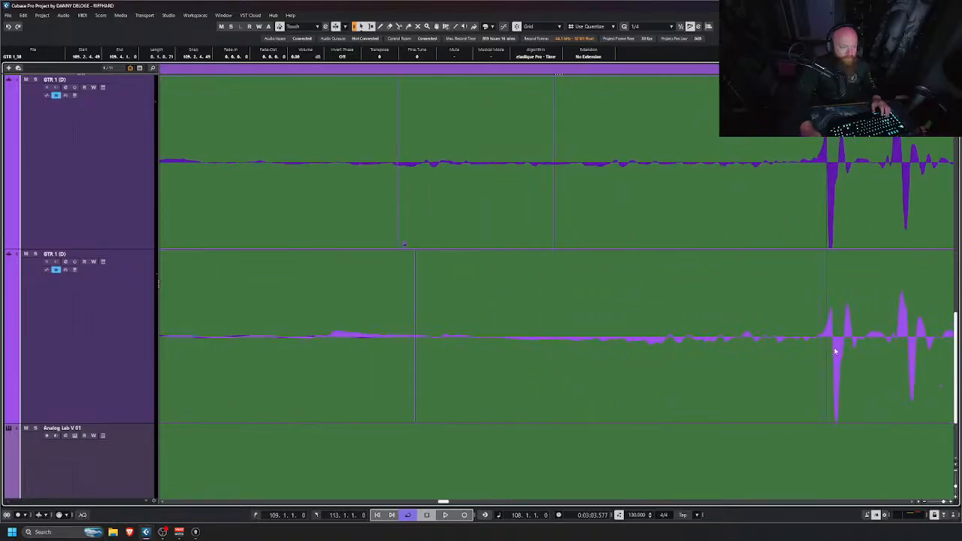
scroll(834, 351, up, 5)
drag(764, 351, 707, 386)
drag(632, 194, 636, 197)
scroll(485, 203, down, 5)
scroll(451, 188, down, 4)
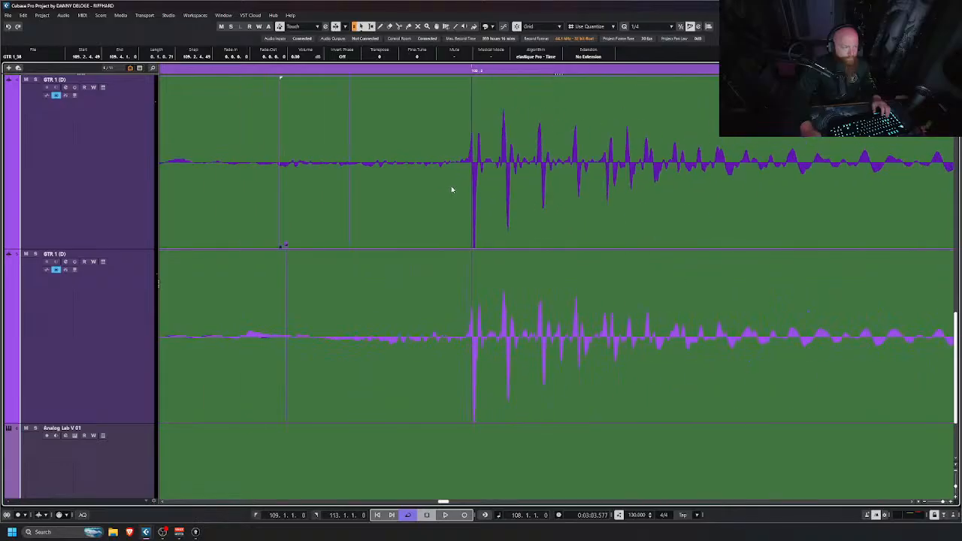
Step: Trim the end of the upper take's second slice to 109.2.4.92 and extend the third slice's start back to 109.2.4.77
scroll(326, 187, down, 2)
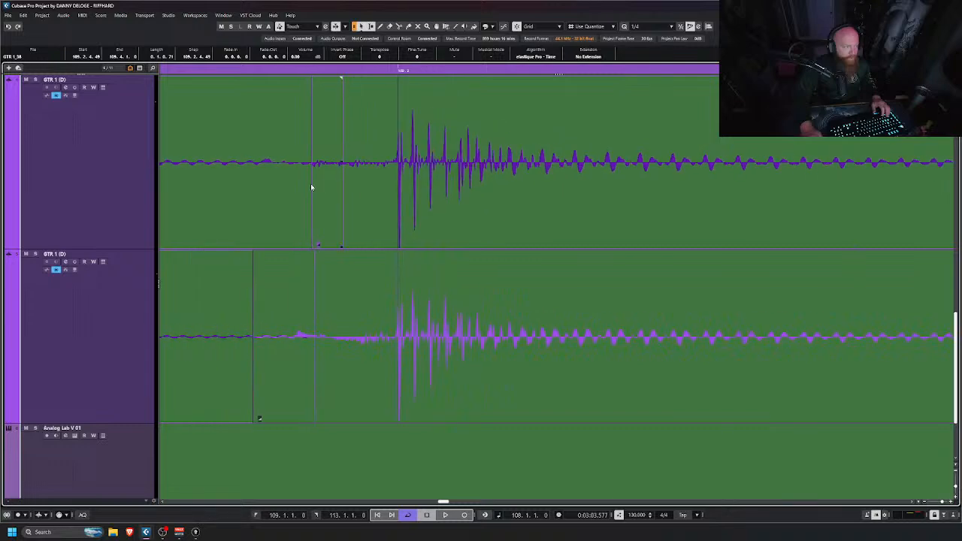
scroll(310, 187, right, 2)
scroll(309, 189, left, 3)
scroll(469, 195, up, 6)
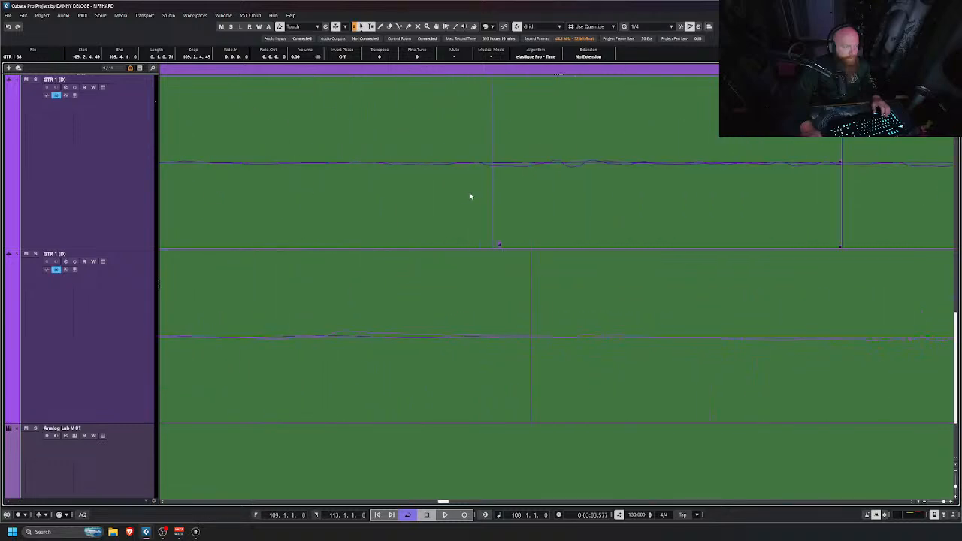
scroll(489, 200, up, 2)
scroll(499, 200, down, 2)
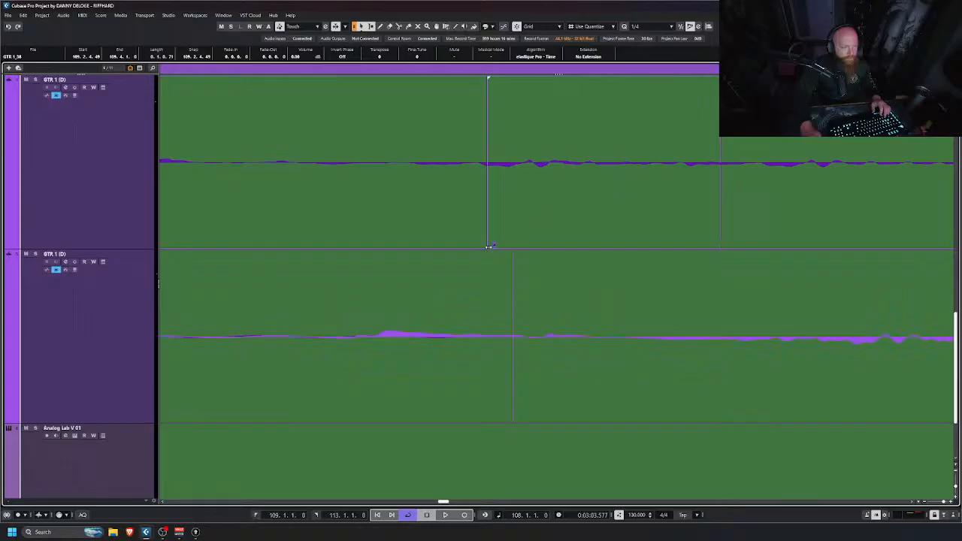
drag(488, 245, 788, 231)
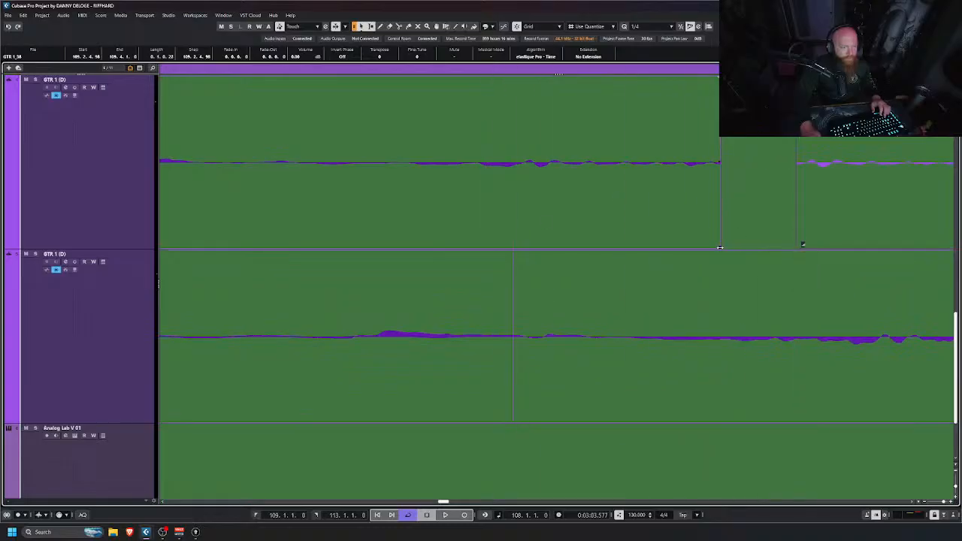
drag(719, 247, 711, 245)
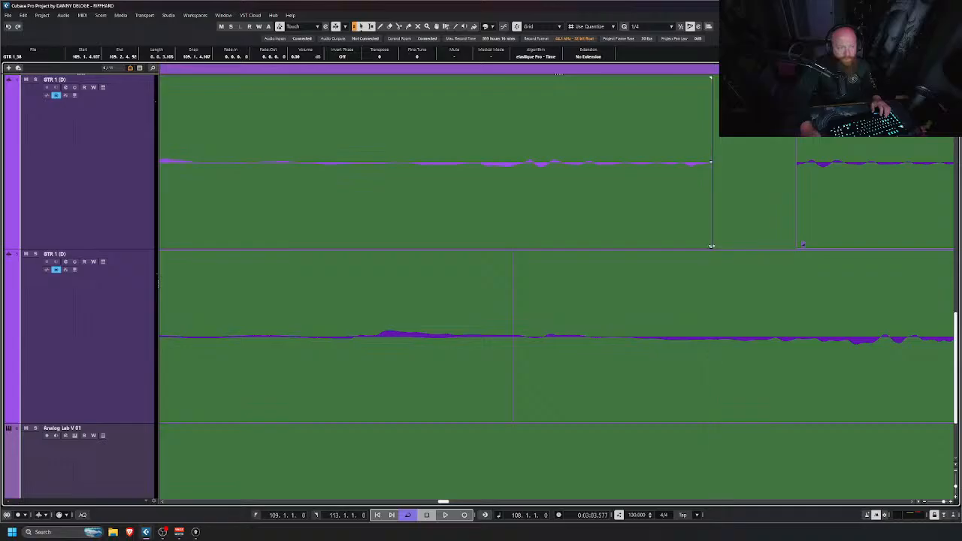
drag(801, 245, 483, 223)
Step: Rework the lower take's edit before beat 109.3, setting the third slice's start to 109.2.4.69 near a zero crossing
scroll(598, 239, down, 3)
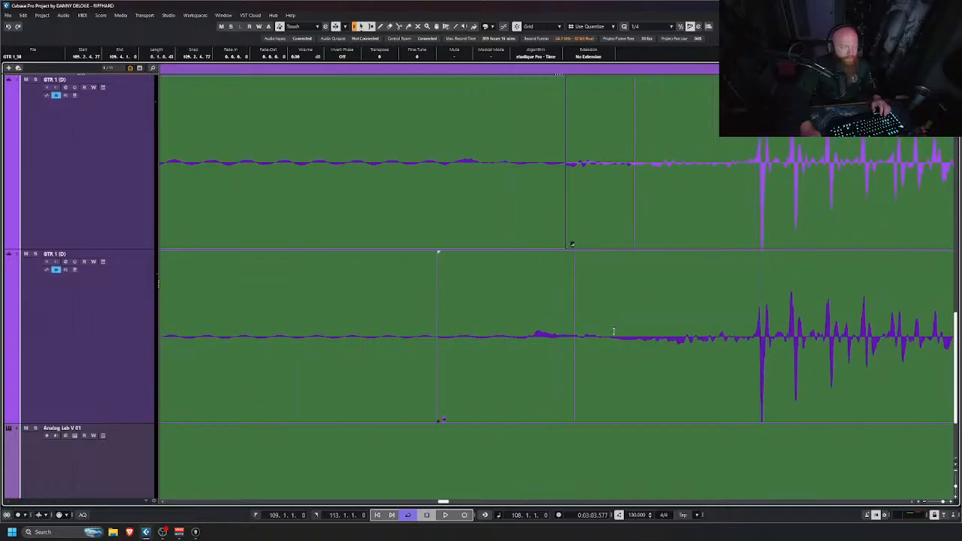
scroll(457, 390, left, 2)
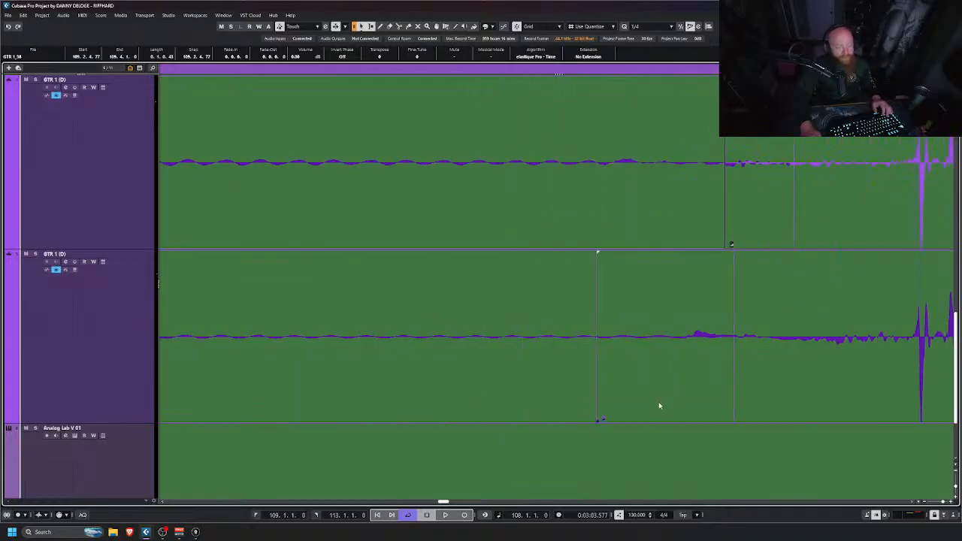
scroll(756, 370, up, 2)
scroll(754, 371, up, 1)
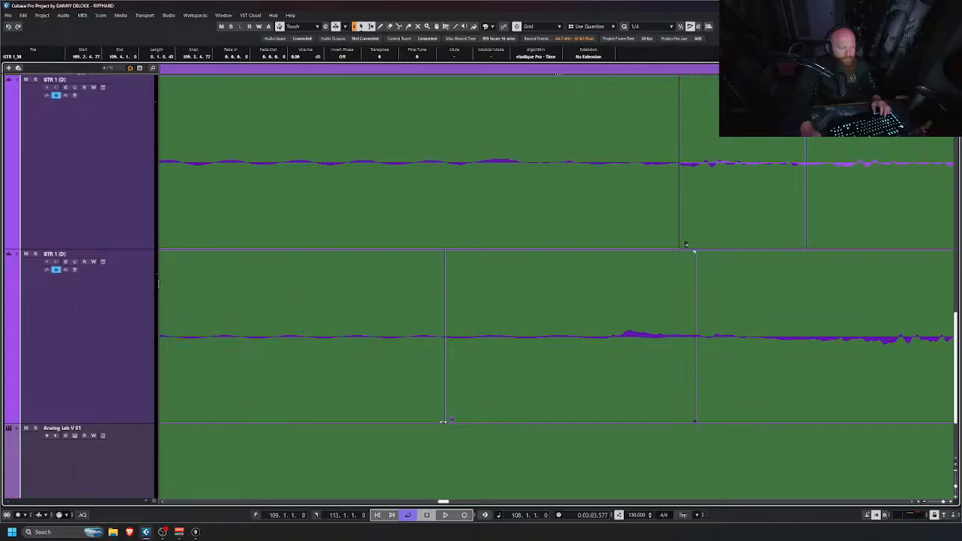
drag(446, 421, 760, 419)
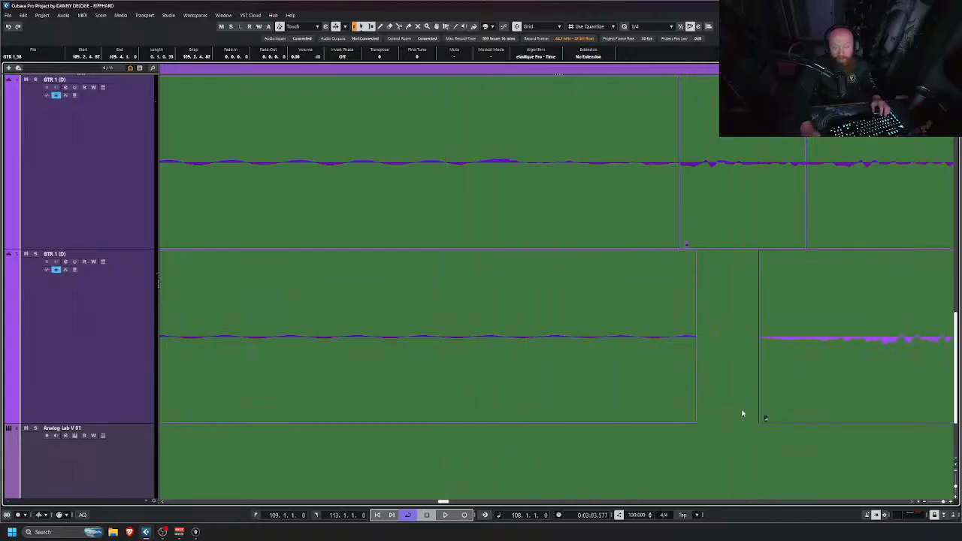
drag(693, 420, 611, 408)
scroll(612, 375, up, 6)
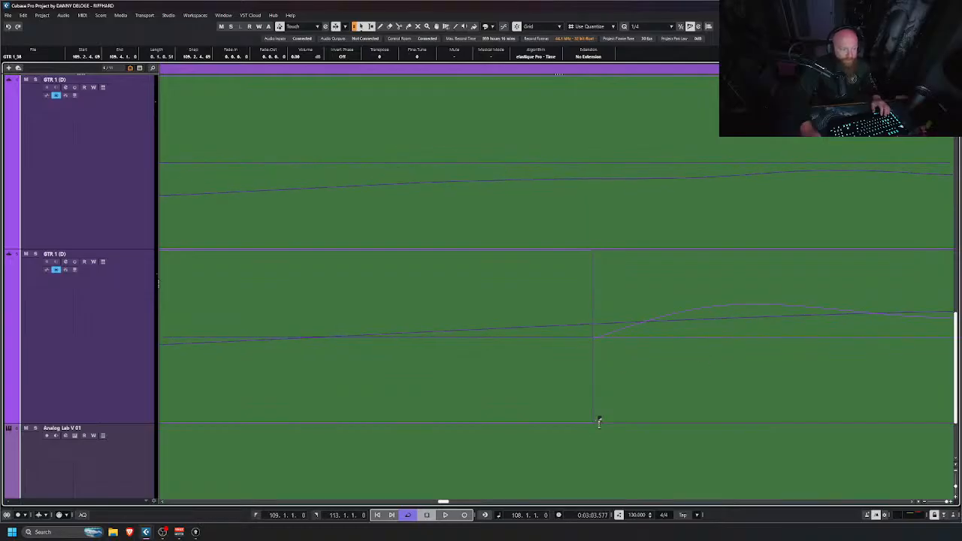
mouse_move(594, 419)
mouse_down()
mouse_move(634, 419)
mouse_move(560, 420)
mouse_move(599, 420)
mouse_up()
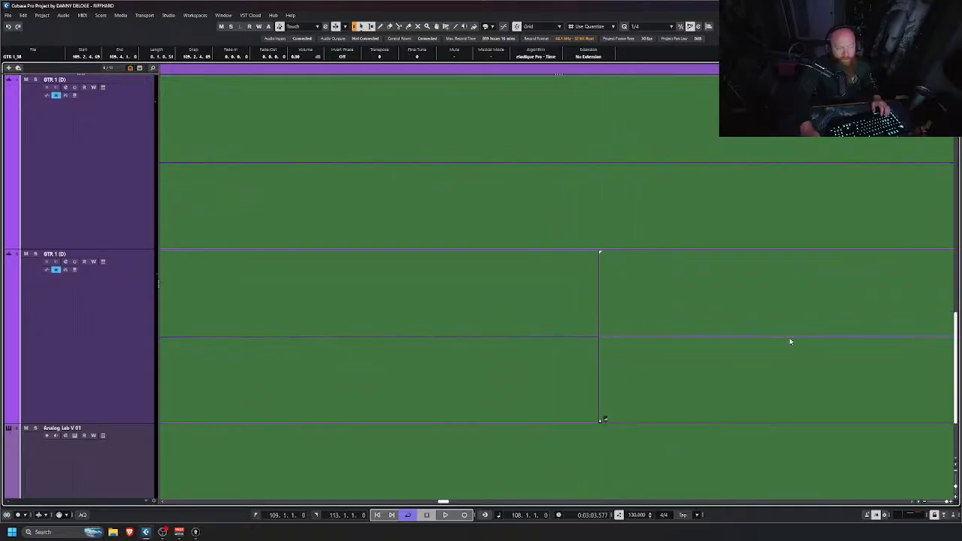
Step: Compare the attacks of both takes' third slices against beat 109.3 at close waveform detail
scroll(785, 349, down, 5)
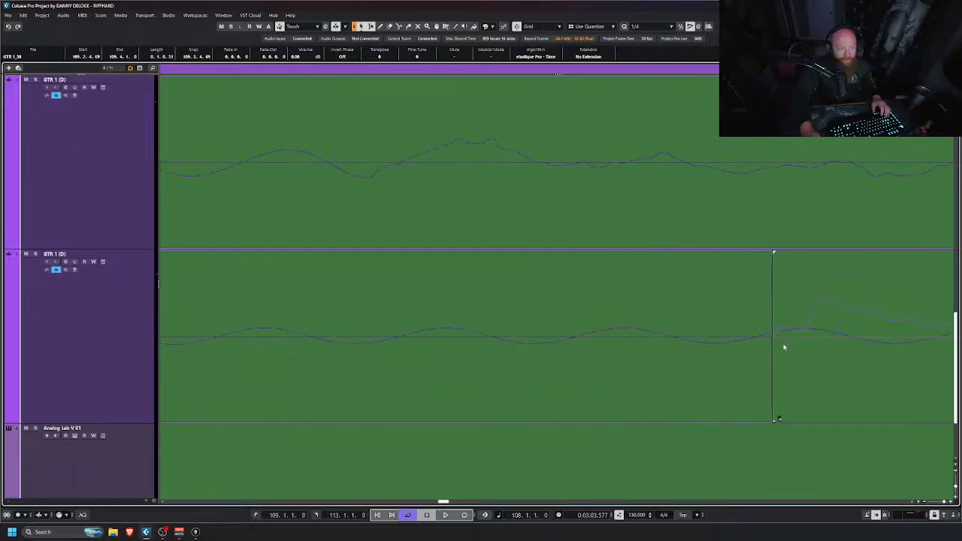
scroll(784, 348, down, 5)
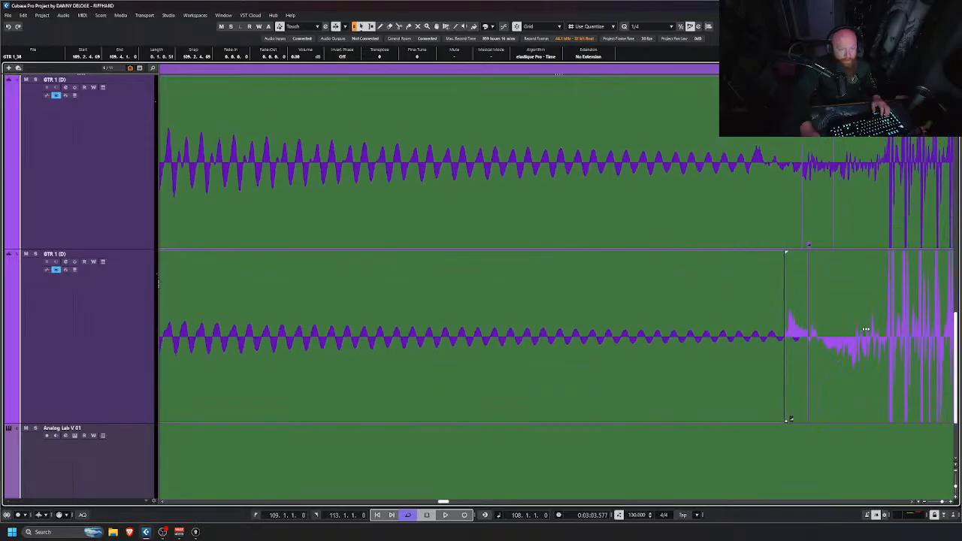
scroll(874, 365, right, 4)
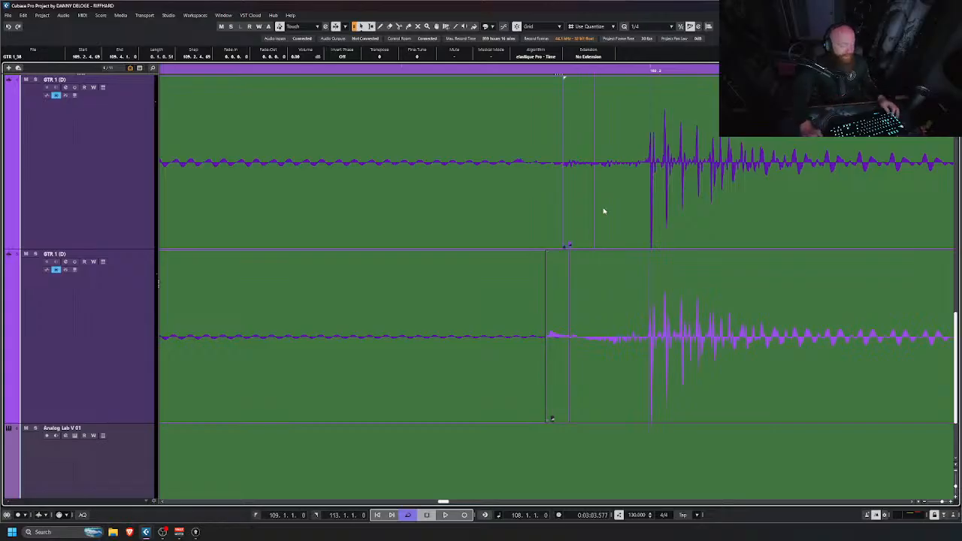
scroll(641, 194, up, 6)
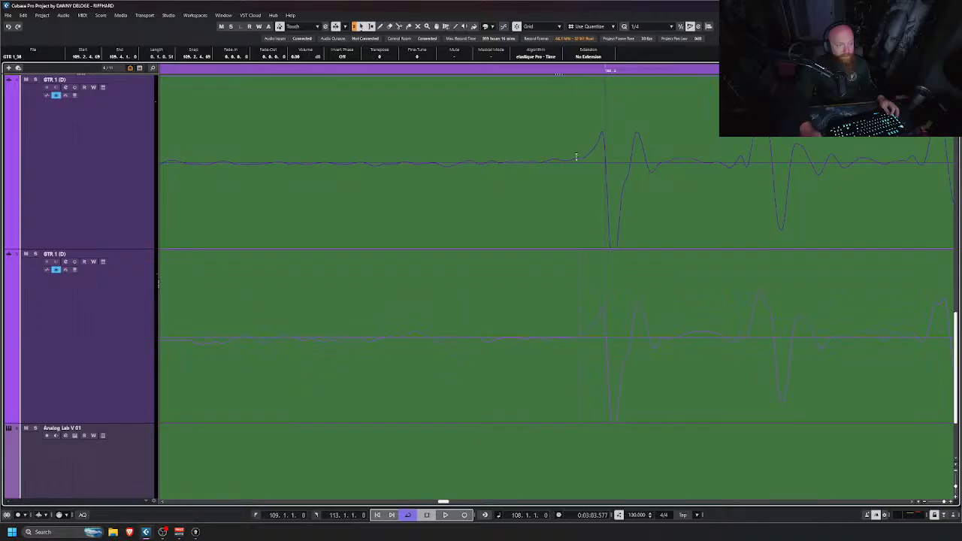
scroll(576, 156, up, 6)
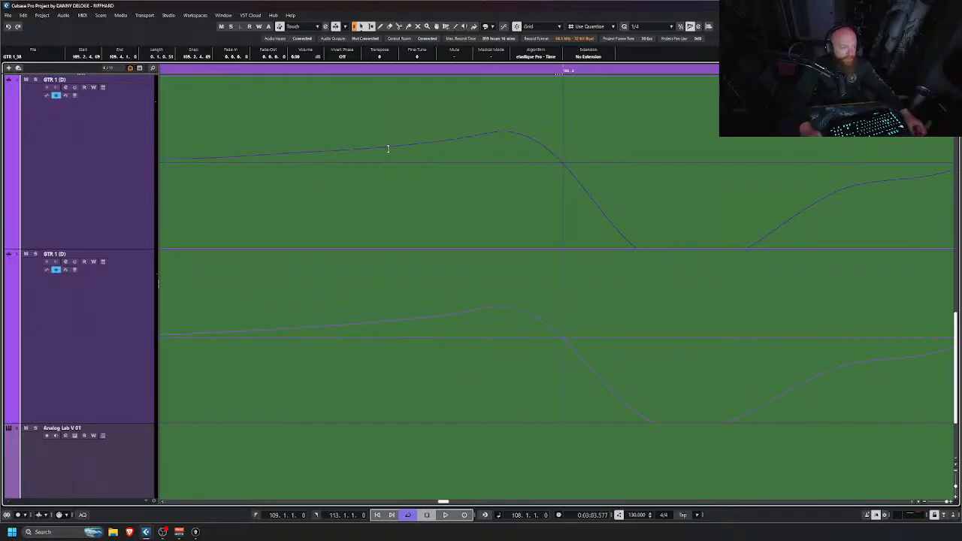
Step: Review the record file sample rate in the project setup and close the dialog
click(42, 15)
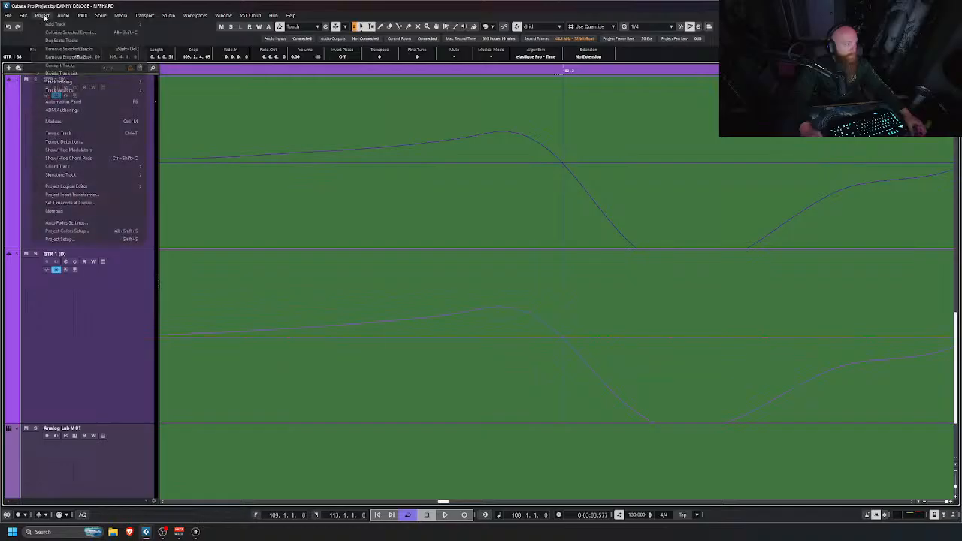
click(67, 240)
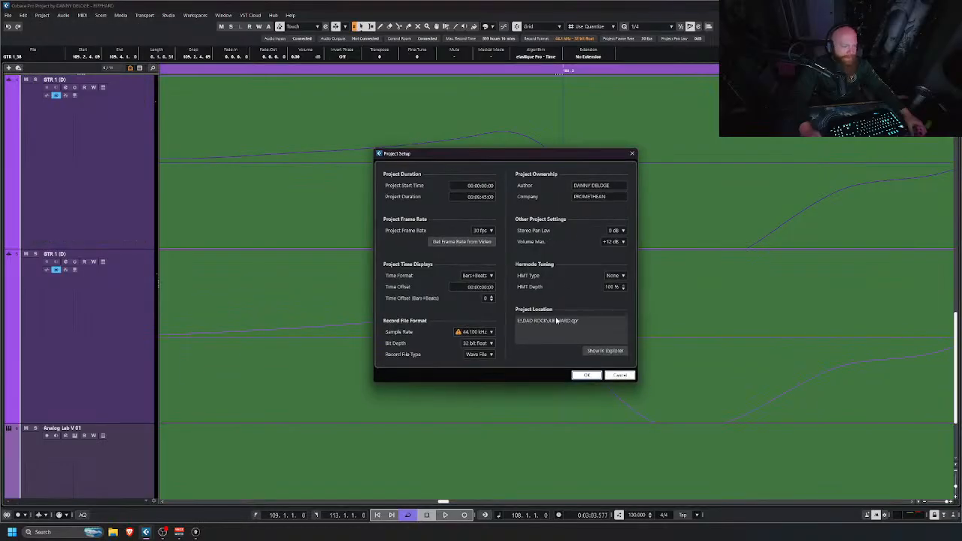
mouse_move(484, 337)
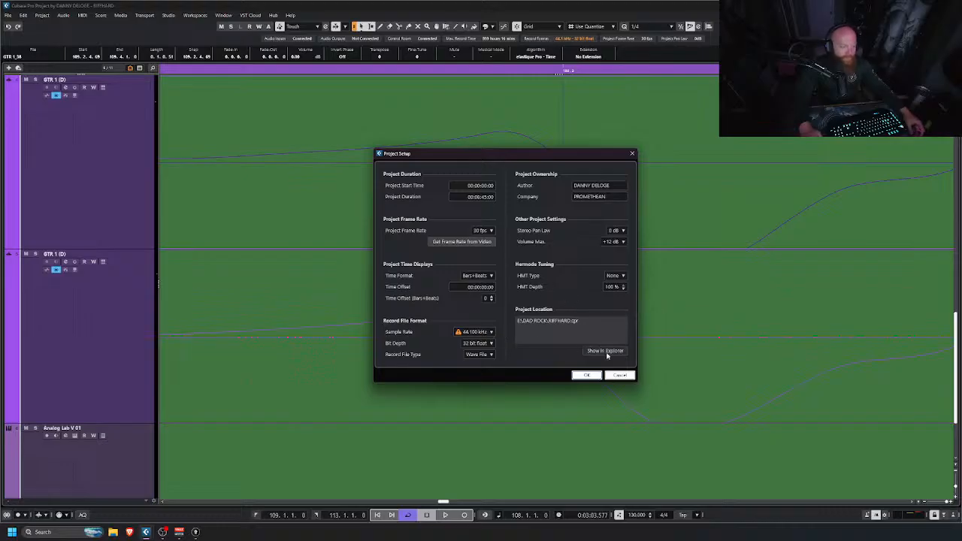
click(587, 375)
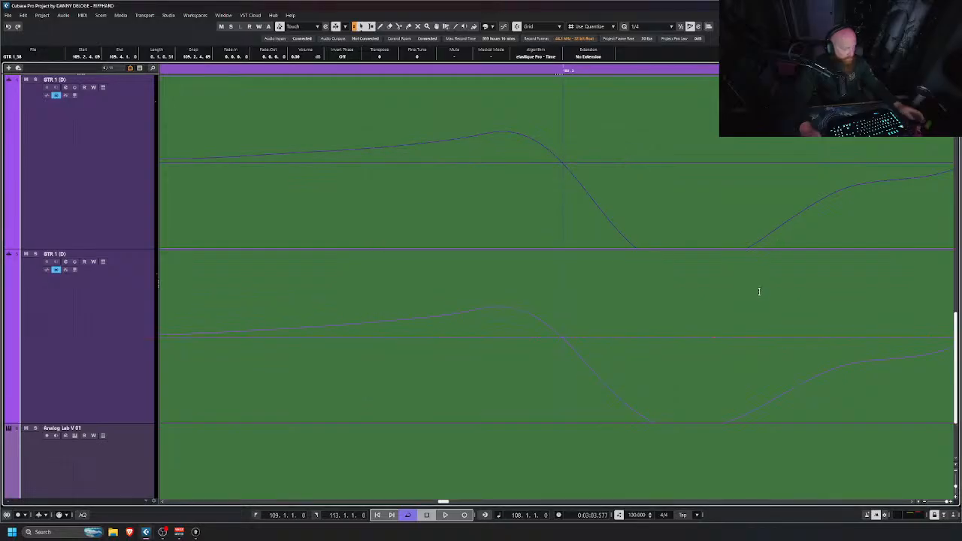
Step: Open the upper take's third slice in a full-size Sample Editor window
scroll(707, 272, down, 1)
scroll(655, 207, up, 1)
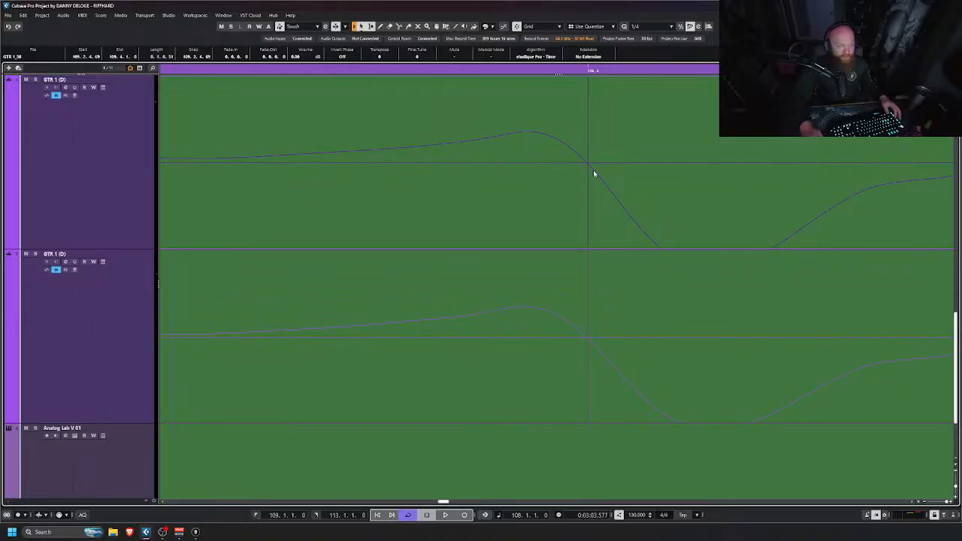
scroll(630, 176, down, 5)
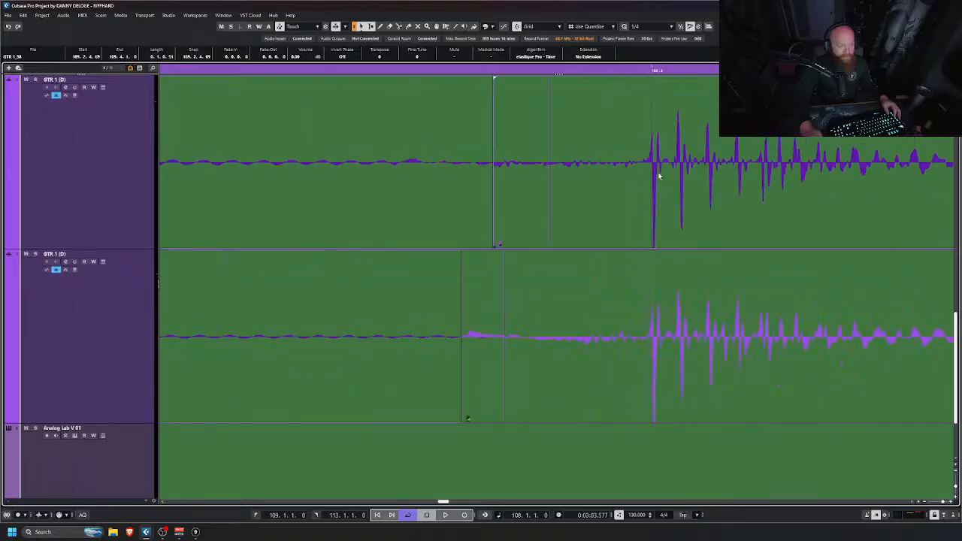
scroll(666, 177, down, 8)
scroll(707, 190, right, 4)
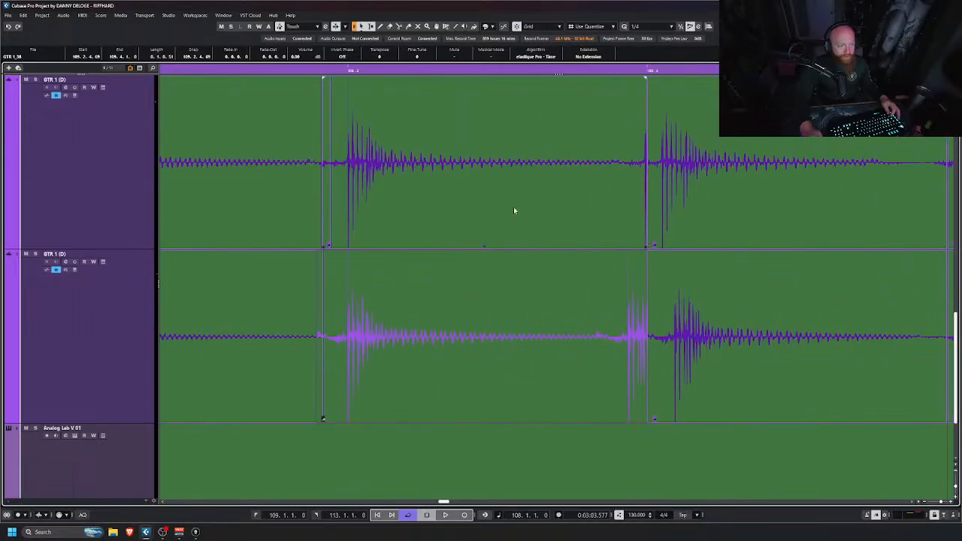
double_click(465, 217)
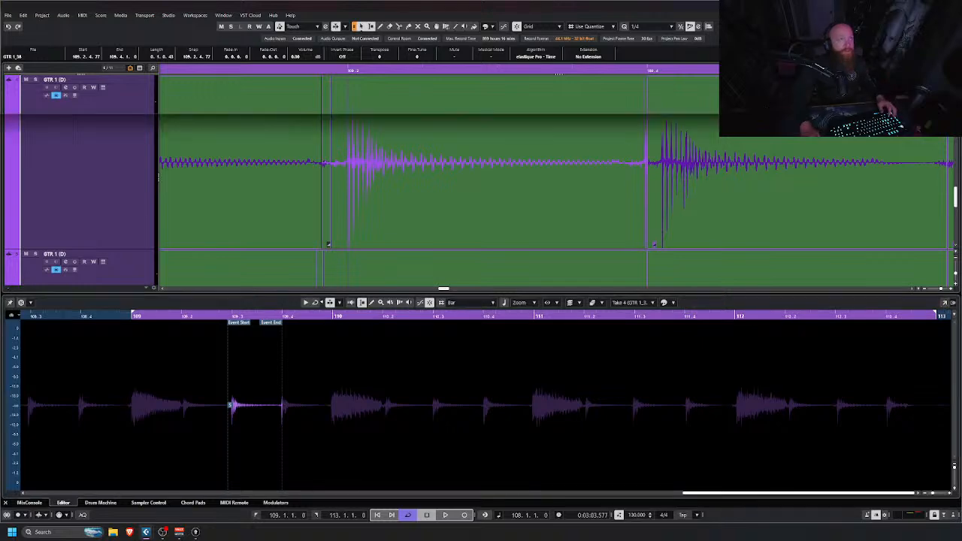
drag(622, 1, 622, 137)
double_click(573, 139)
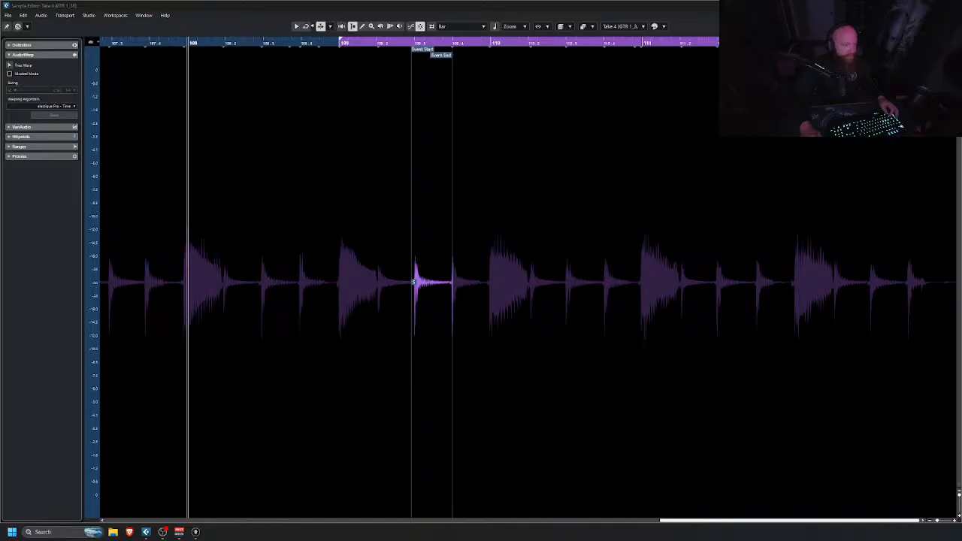
Step: Examine the individual sample points around the slice's note attack at beat 109.3, and close the Sample Editor
scroll(410, 272, up, 10)
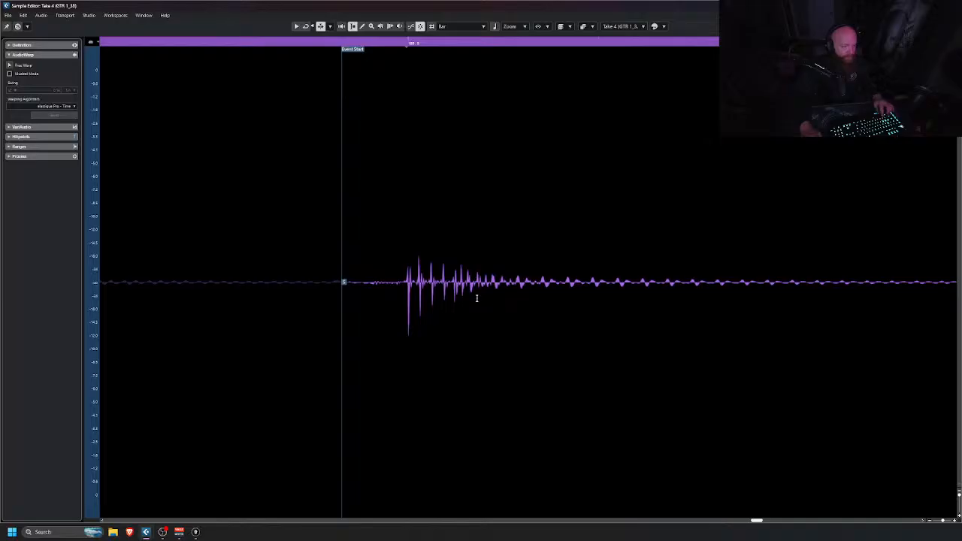
scroll(466, 290, up, 5)
scroll(442, 264, down, 2)
scroll(443, 264, up, 12)
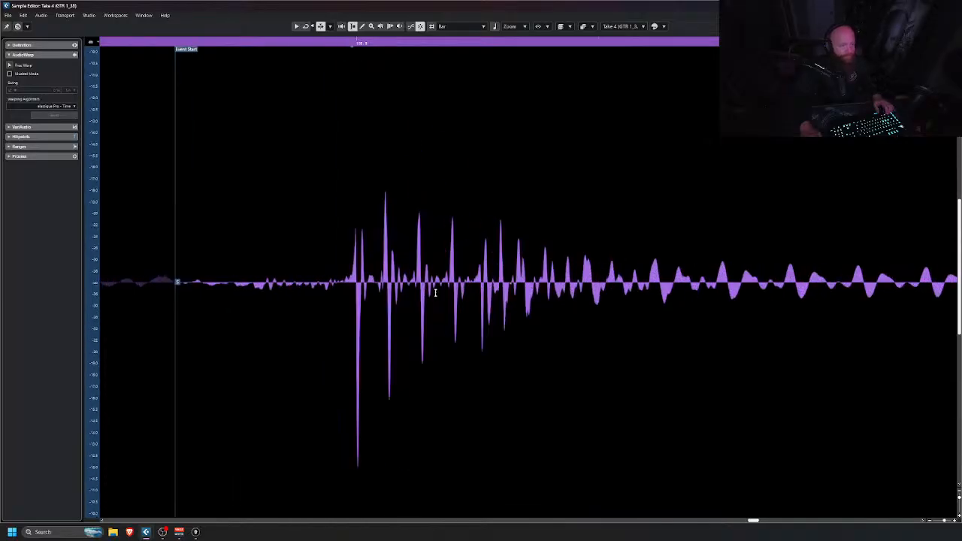
scroll(497, 257, up, 3)
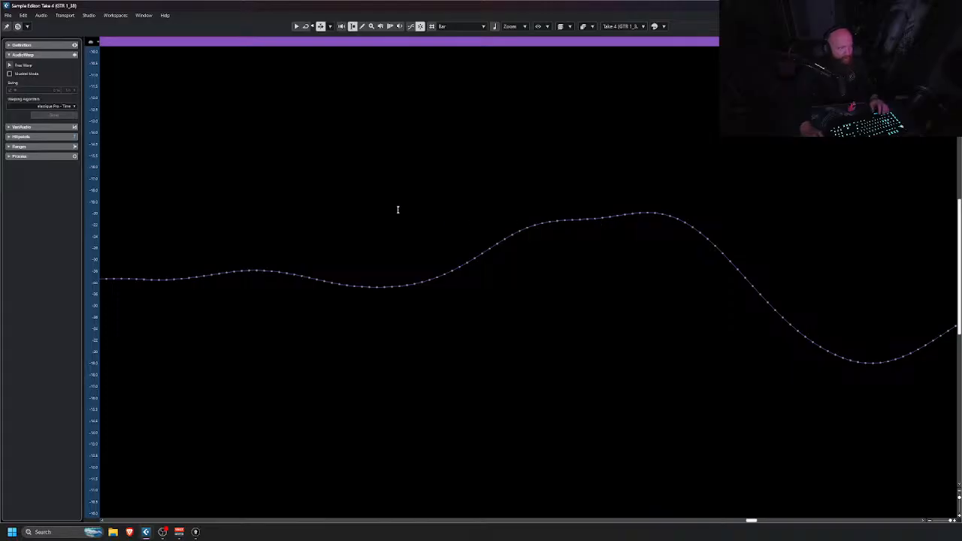
scroll(450, 251, up, 4)
scroll(450, 251, down, 2)
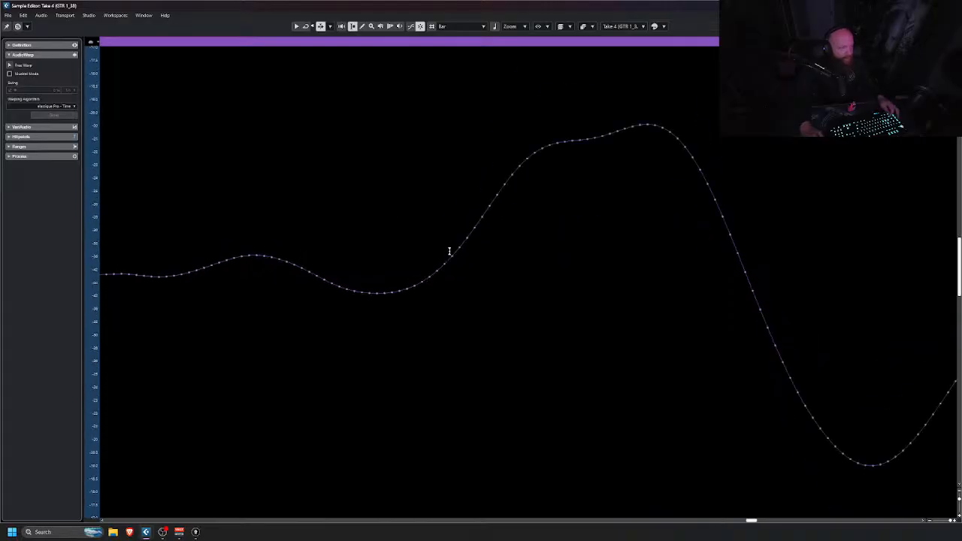
scroll(450, 251, up, 4)
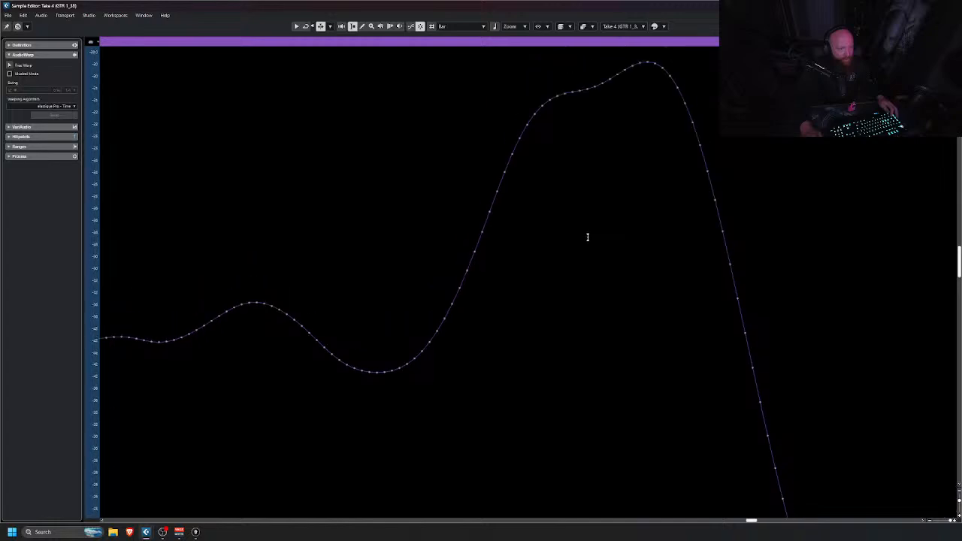
scroll(636, 86, up, 5)
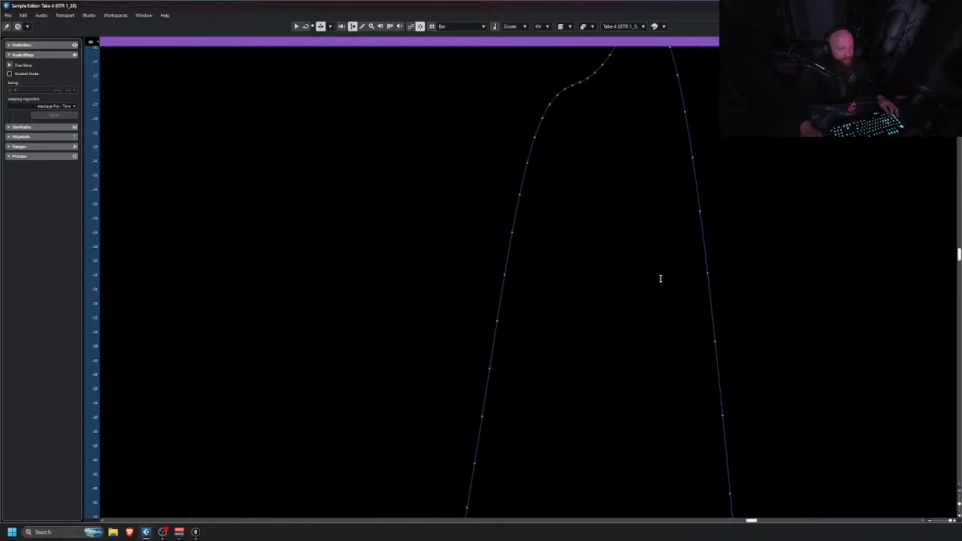
scroll(657, 282, down, 2)
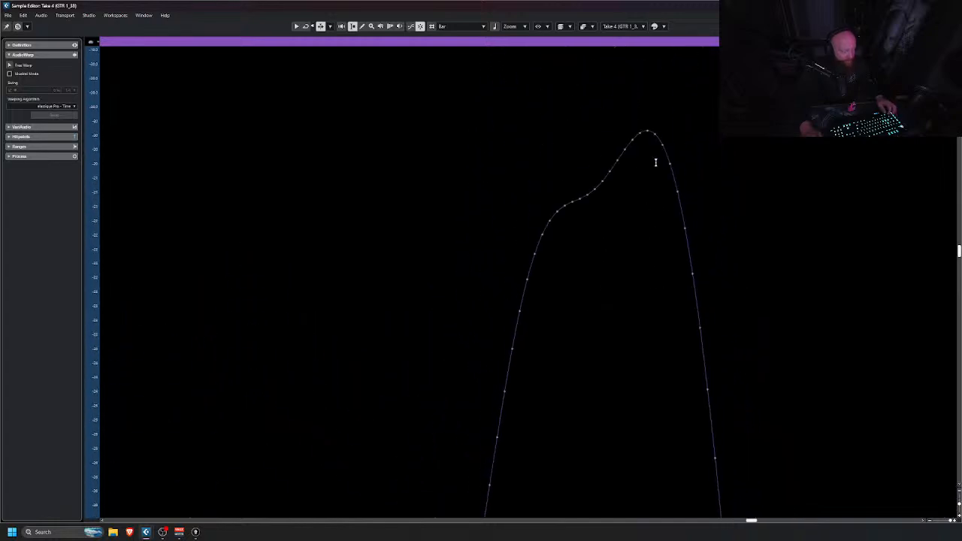
scroll(651, 176, down, 2)
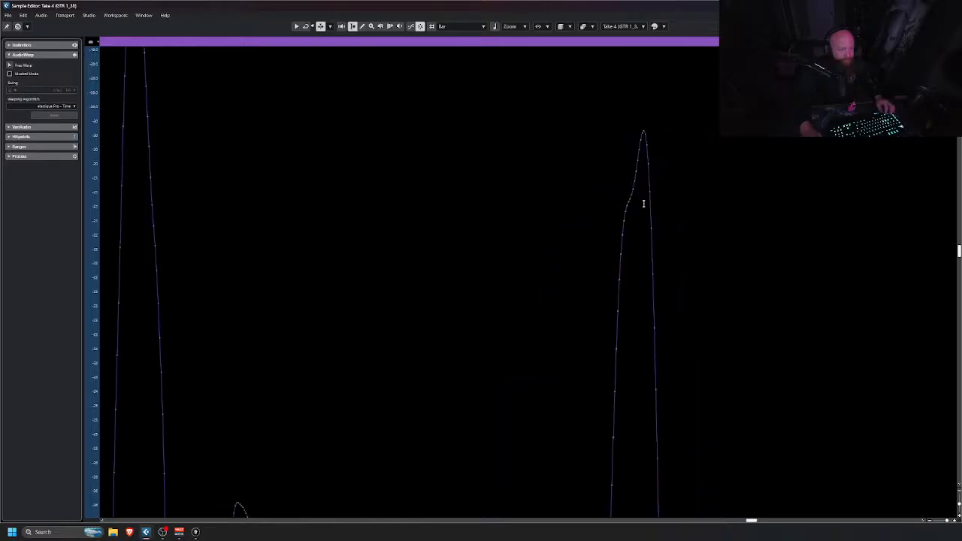
scroll(646, 208, down, 3)
scroll(645, 208, down, 2)
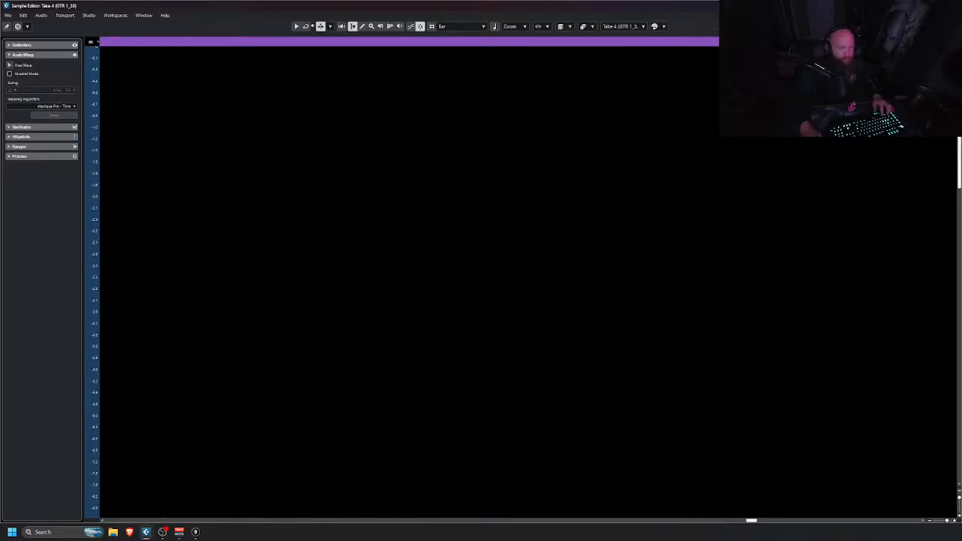
click(953, 6)
key(ctrl+alt+e)
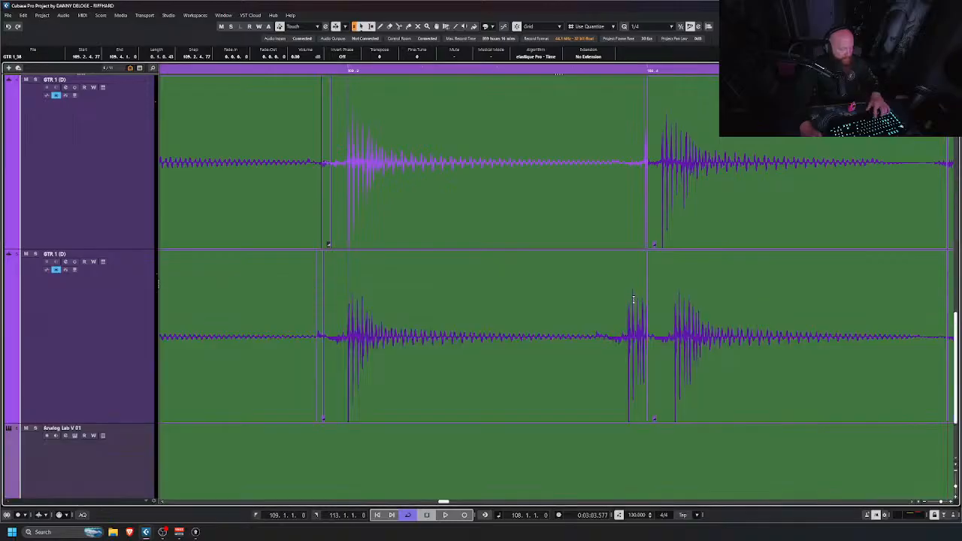
Step: Trim the upper take's third slice to end before the early attack at beat 109.4, and extend the fourth slice's start back over it
scroll(680, 203, up, 2)
scroll(521, 195, left, 4)
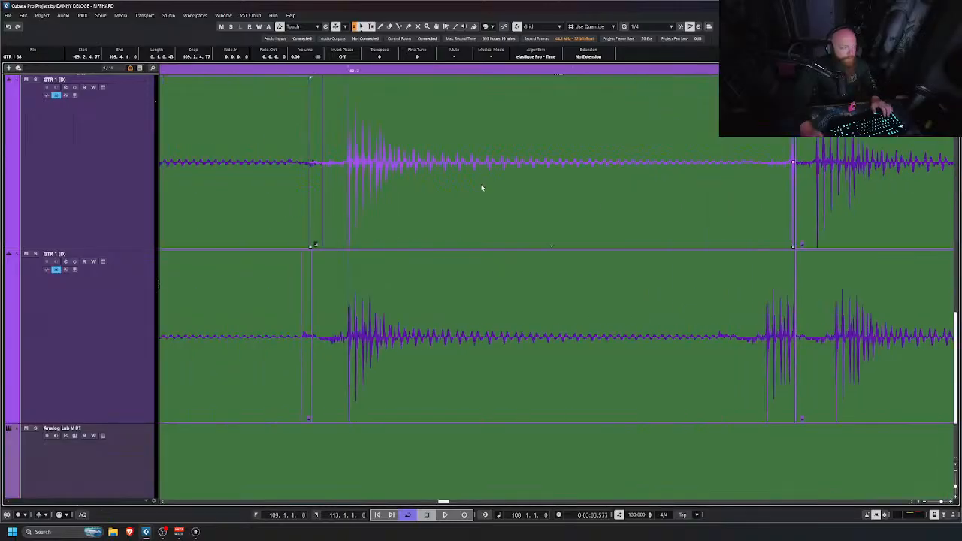
scroll(589, 258, right, 2)
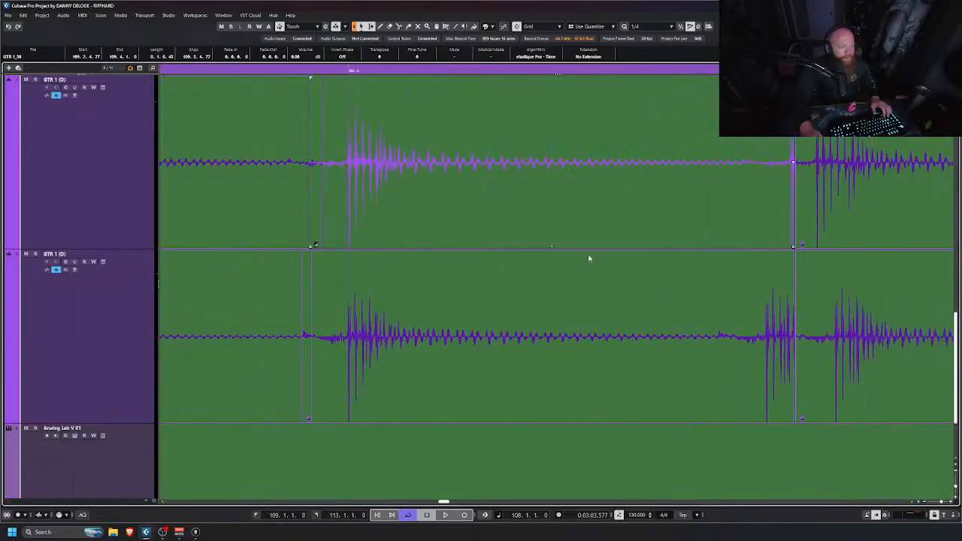
scroll(539, 220, up, 2)
scroll(556, 201, up, 4)
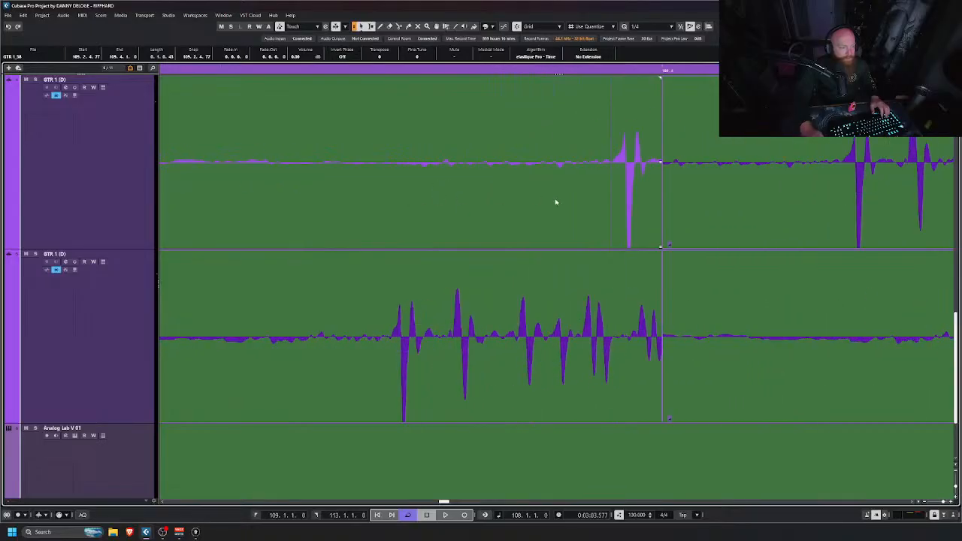
drag(659, 246, 585, 239)
mouse_move(582, 240)
mouse_down()
mouse_move(653, 243)
mouse_move(590, 244)
mouse_up()
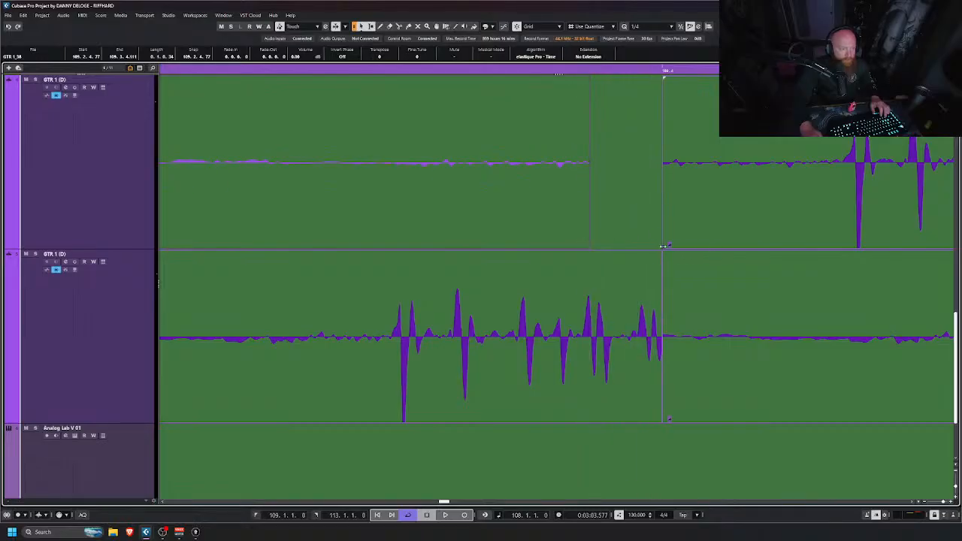
drag(662, 246, 527, 244)
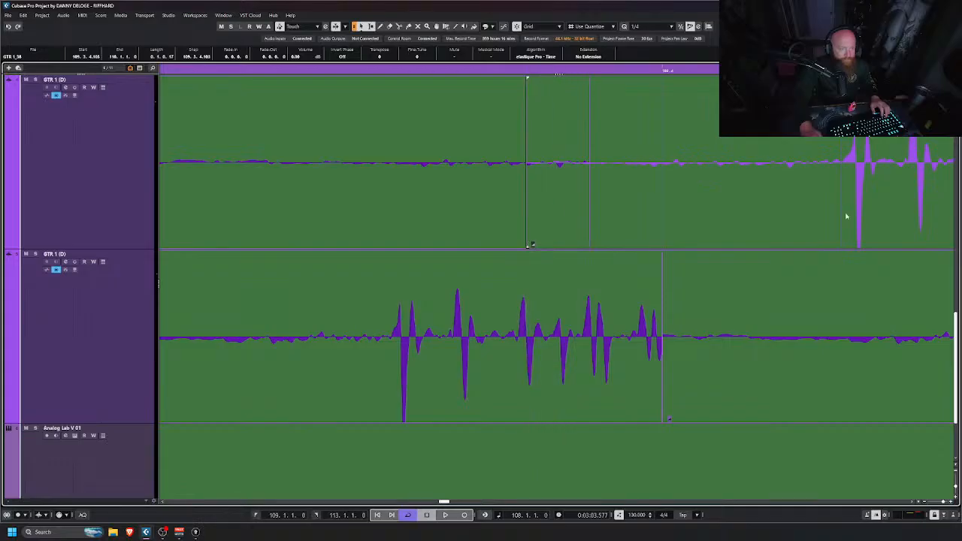
Step: Slip the audio inside the upper take's fourth slice so its attack lands on beat 109.4
drag(845, 217, 756, 217)
key(h)
key(h)
key(h)
key(h)
key(g)
key(g)
key(g)
key(g)
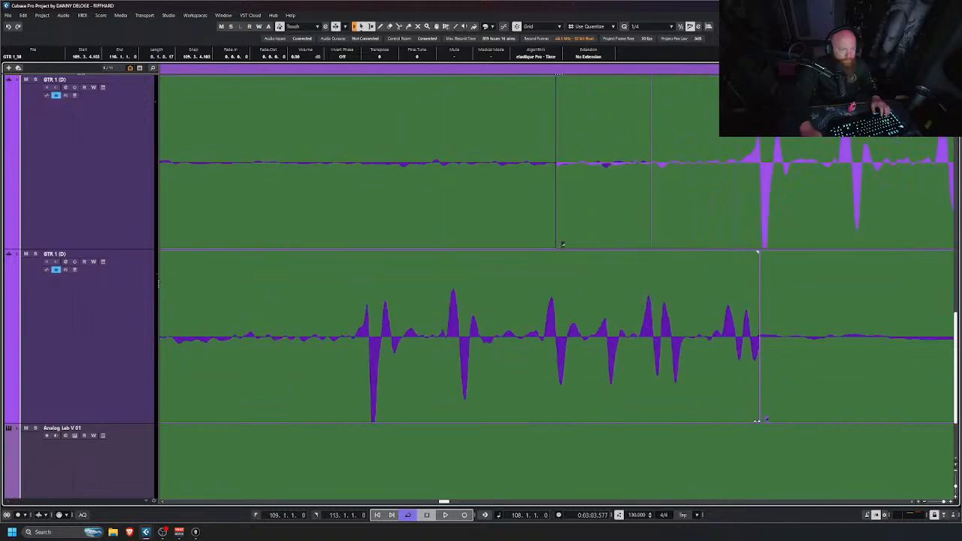
Step: Trim the lower take's third slice to end before its early attack, and extend the fourth slice's start back to overlap at 109.3.4.76
drag(757, 420, 339, 417)
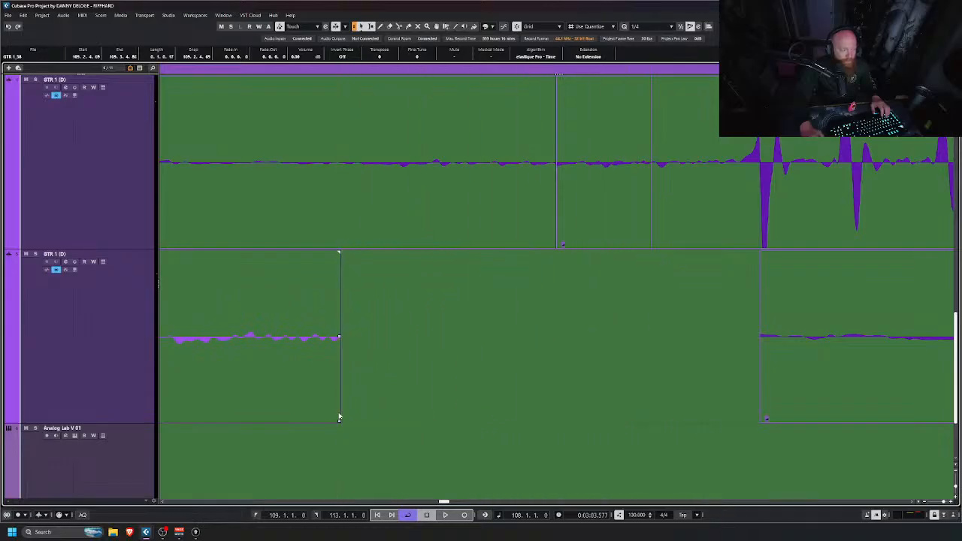
click(760, 421)
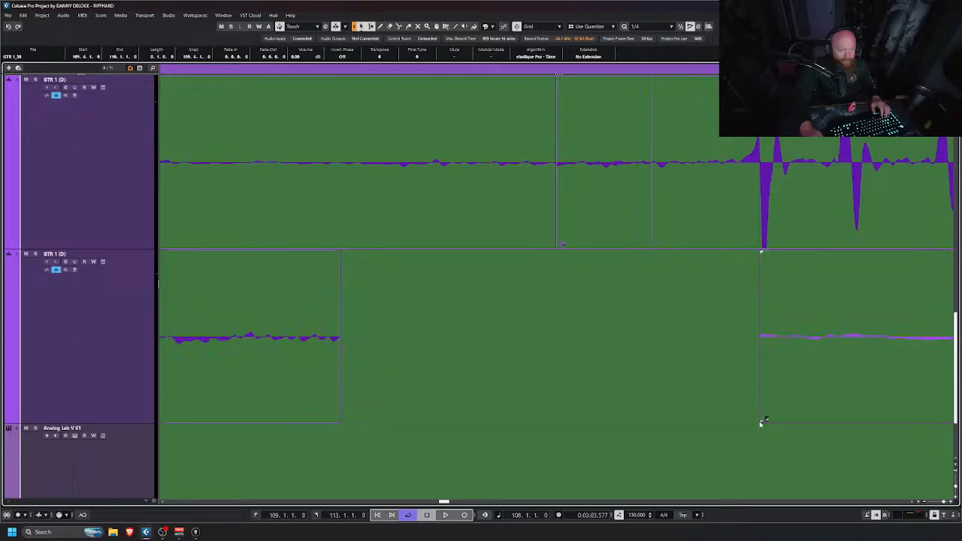
drag(761, 421, 215, 395)
scroll(893, 360, down, 5)
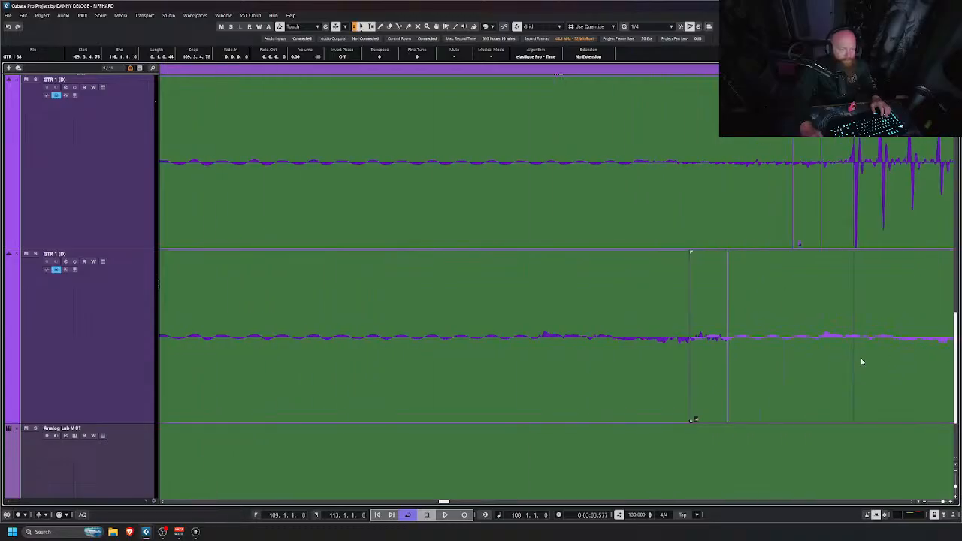
Step: Slip the audio inside the lower take's fourth slice until its attack crosses zero on beat 109.4, aligned with the upper take
scroll(856, 361, right, 2)
scroll(821, 366, right, 2)
drag(668, 374, 389, 377)
scroll(419, 350, up, 8)
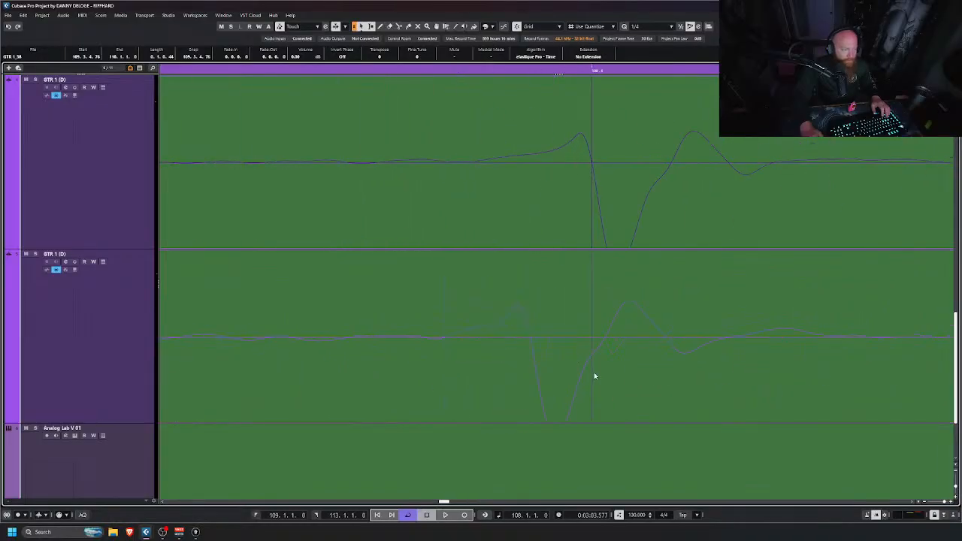
drag(651, 386, 704, 386)
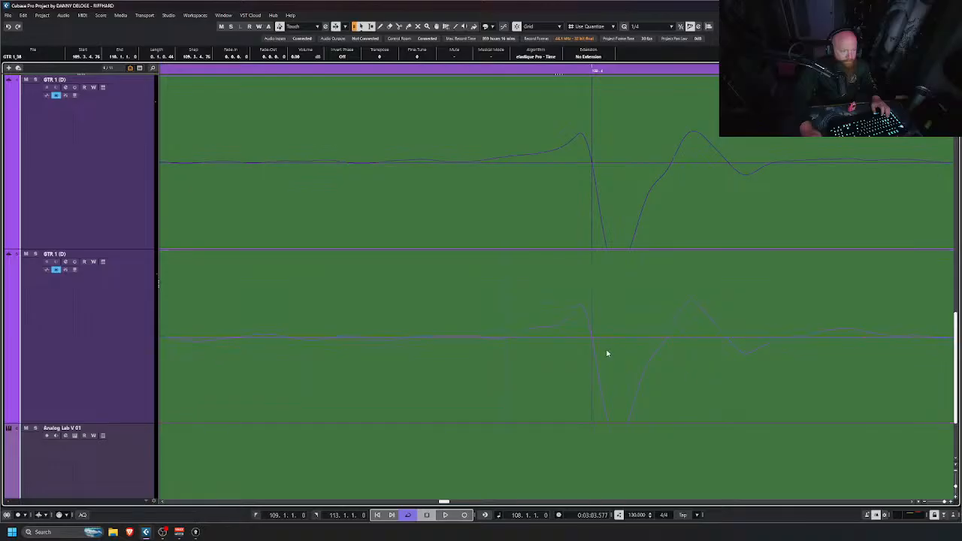
scroll(593, 350, up, 5)
drag(622, 375, 631, 375)
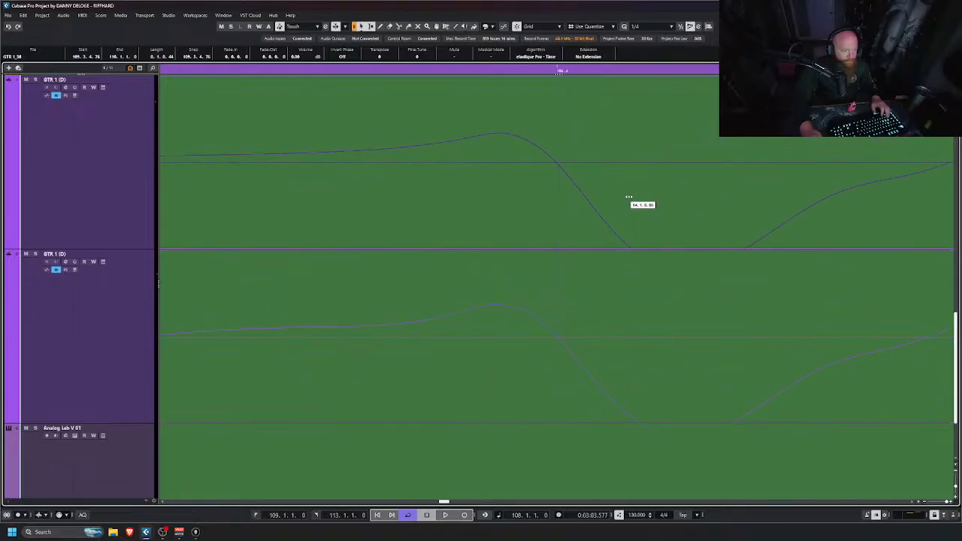
scroll(607, 207, down, 6)
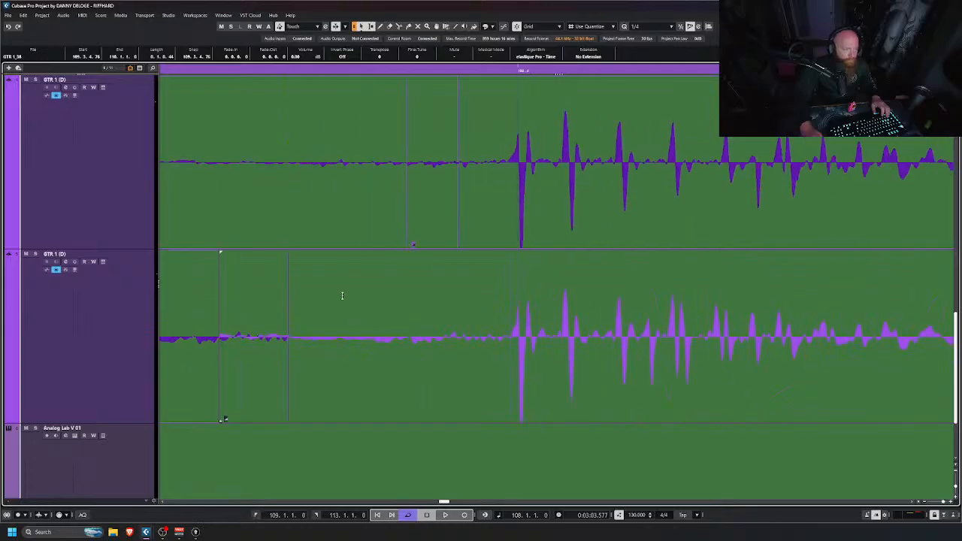
Step: Fine-tune the start edges of both takes' fourth slices to zero crossings in the quiet section before beat 109.4
scroll(620, 179, up, 6)
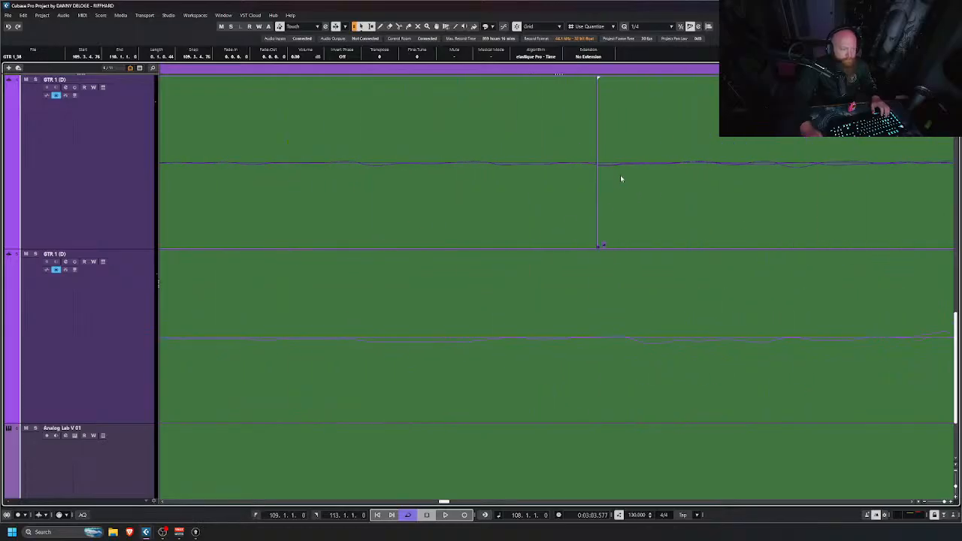
mouse_move(598, 245)
mouse_down()
mouse_move(568, 247)
mouse_move(583, 246)
mouse_up()
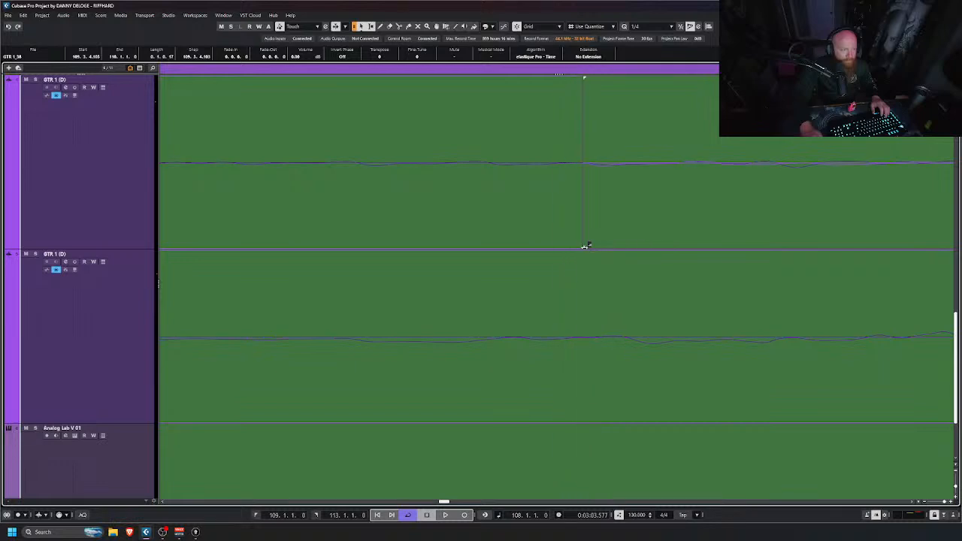
scroll(587, 296, down, 4)
scroll(421, 359, up, 5)
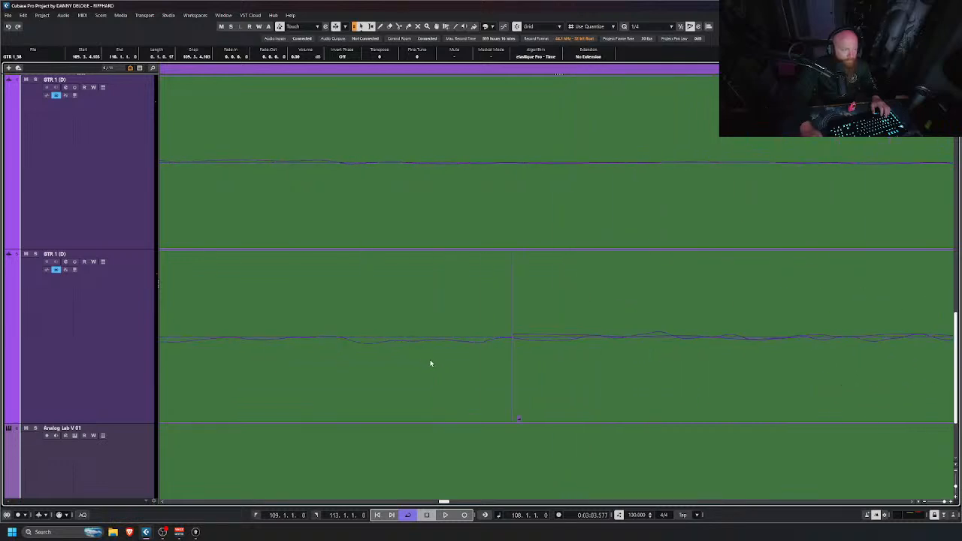
drag(512, 421, 684, 420)
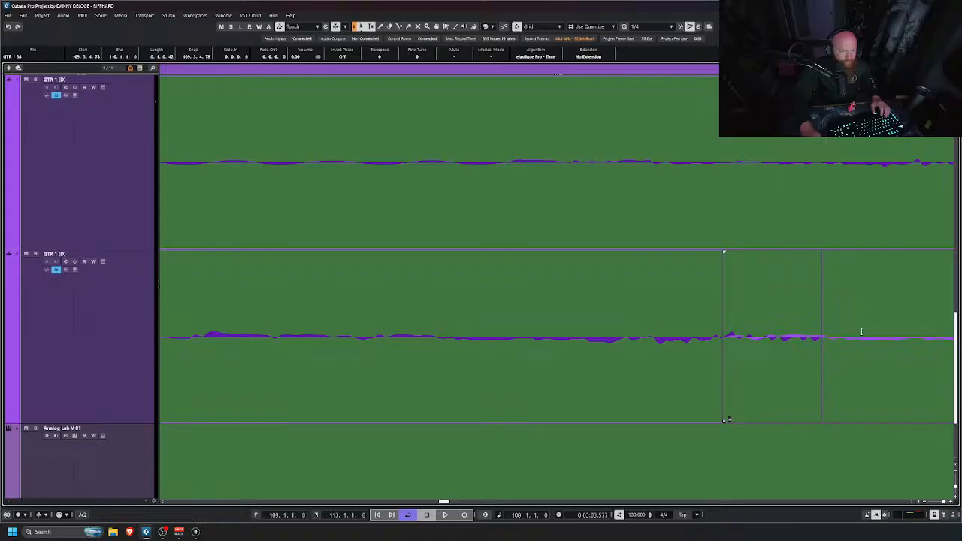
Step: Trim the upper take's fourth slice to end before the early attack at bar 110, and extend the fifth slice's start back to 109.4.4.23
scroll(861, 331, down, 6)
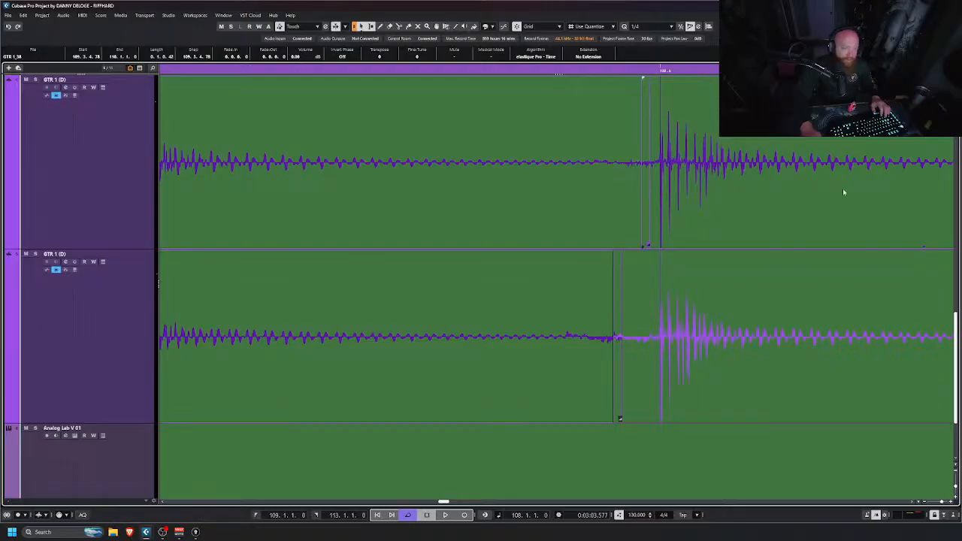
scroll(790, 194, right, 7)
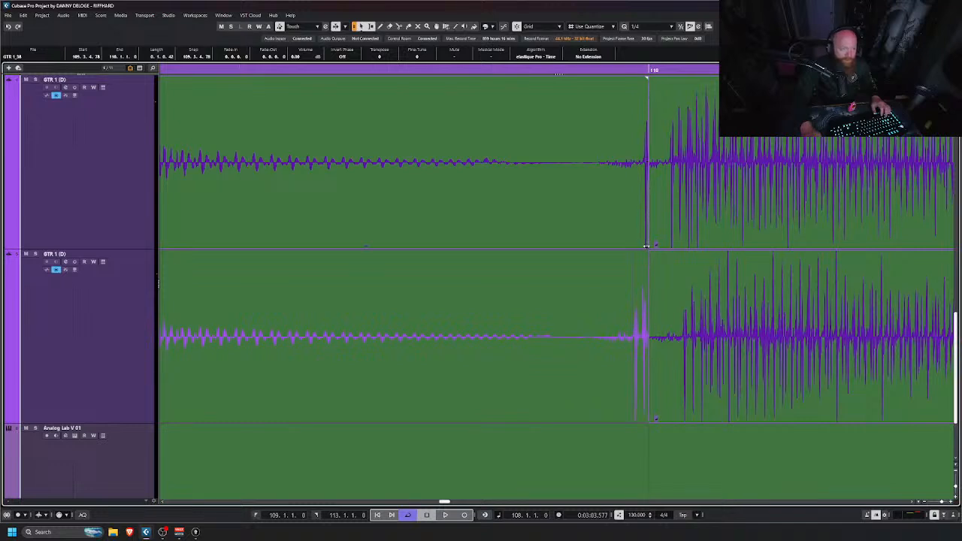
drag(645, 247, 593, 247)
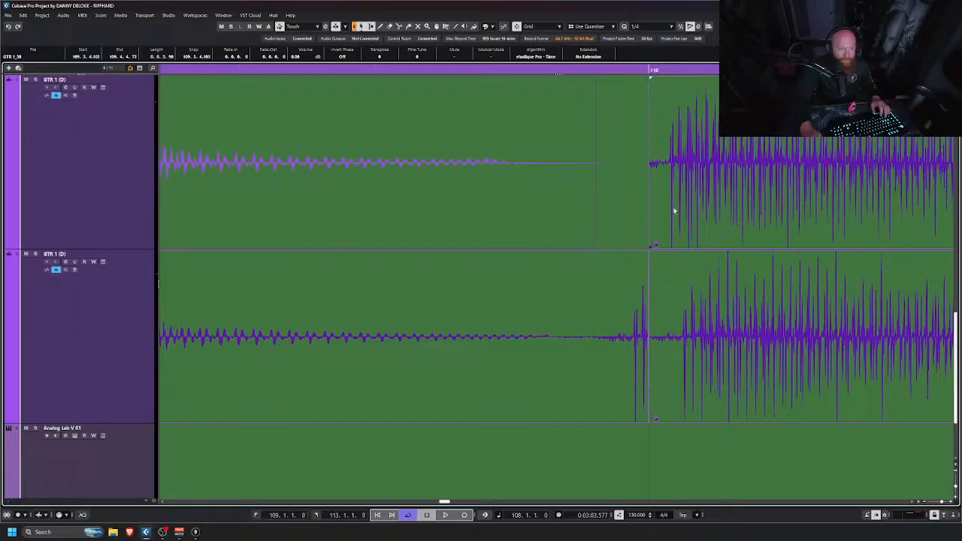
drag(649, 246, 540, 244)
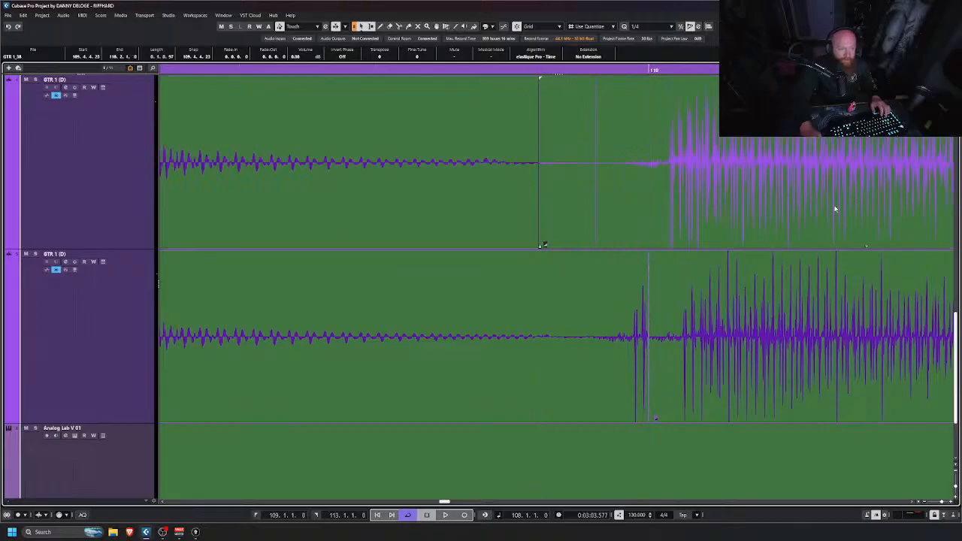
Step: Slip the audio inside the upper take's fifth slice so its first attack crosses zero on the bar 110 downbeat
drag(835, 209, 813, 207)
scroll(688, 162, up, 5)
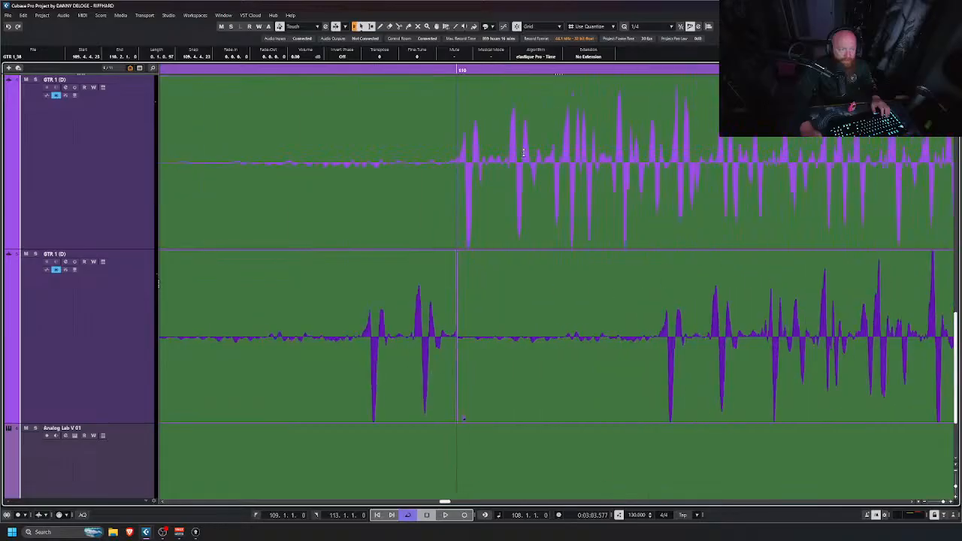
scroll(524, 152, up, 4)
scroll(598, 182, up, 3)
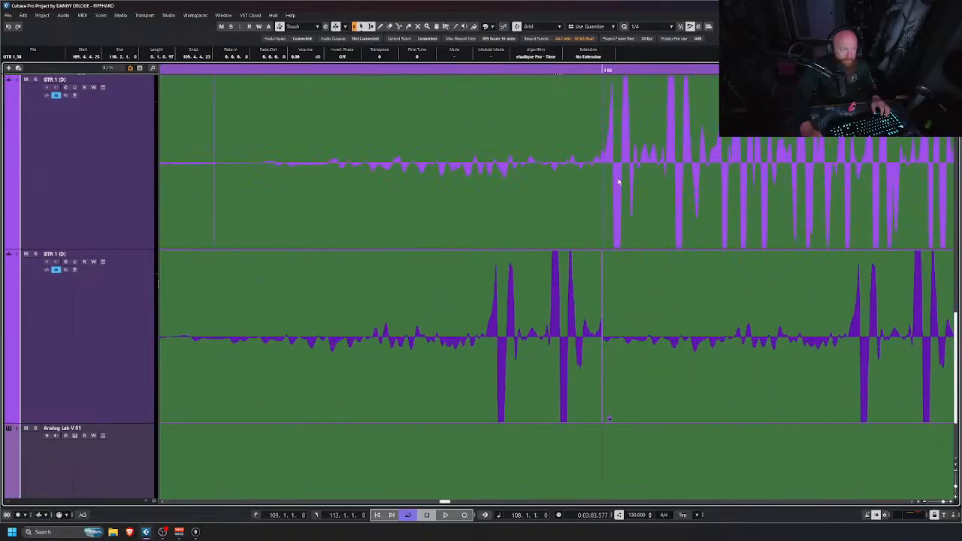
scroll(613, 178, down, 3)
scroll(616, 177, up, 2)
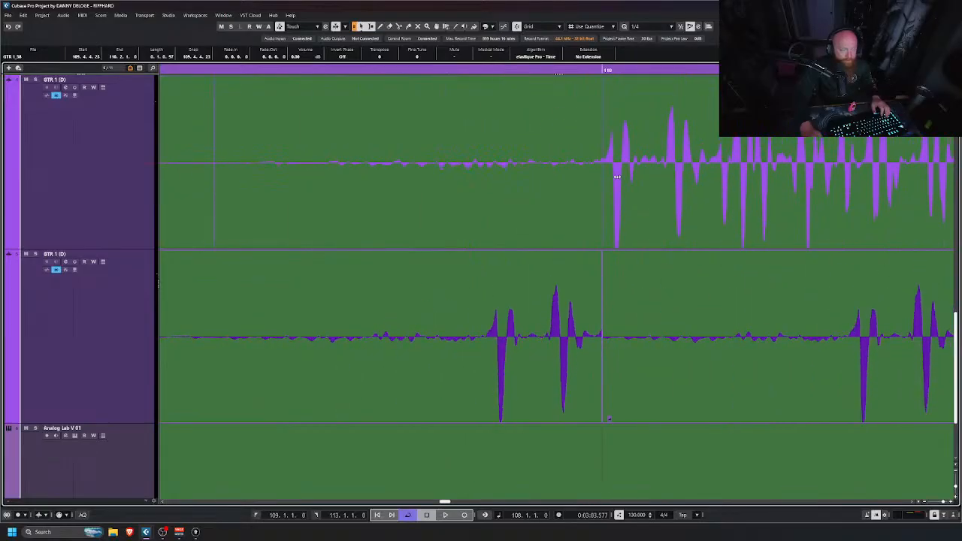
scroll(639, 177, down, 1)
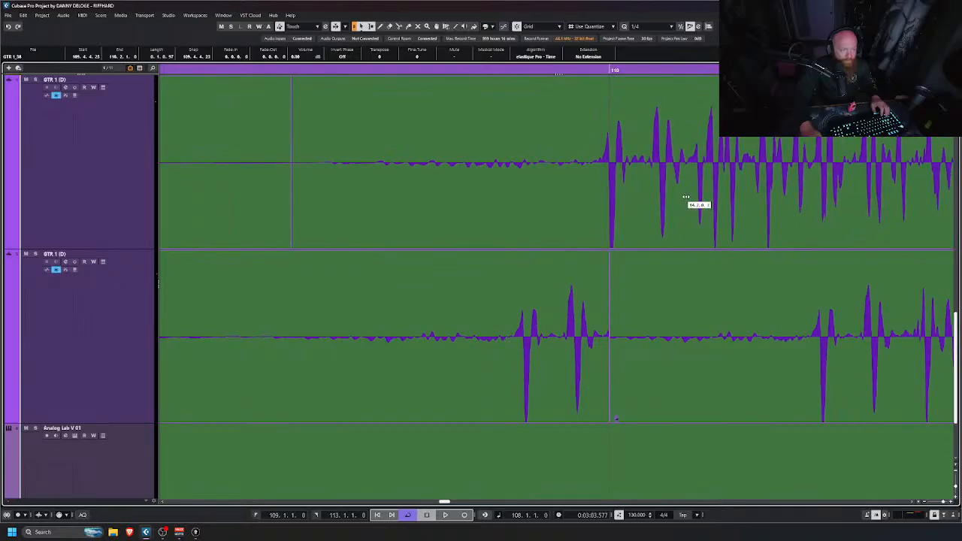
scroll(638, 176, up, 3)
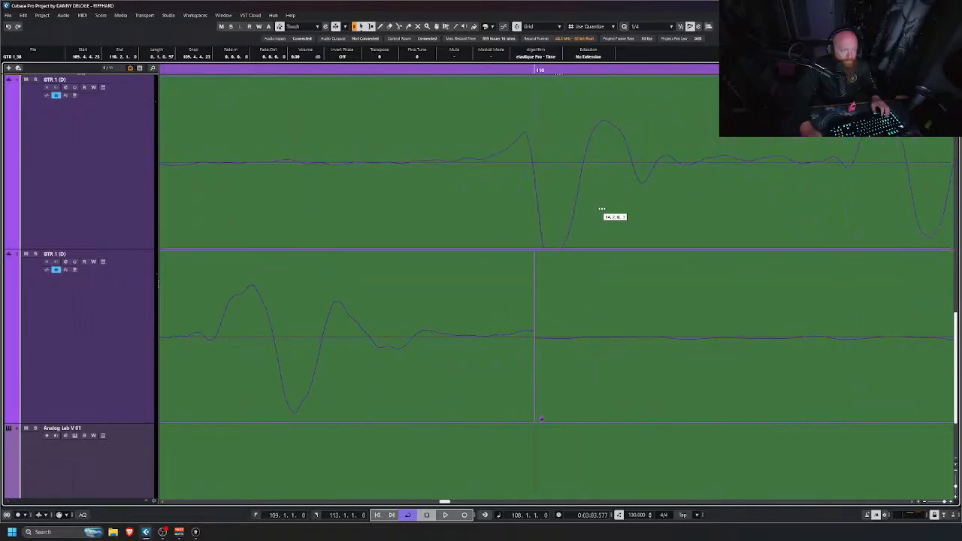
Step: Trim the lower take's fourth slice to end before its early attack at bar 110, and extend the fifth slice's start back to 109.4.4.99
scroll(602, 212, down, 4)
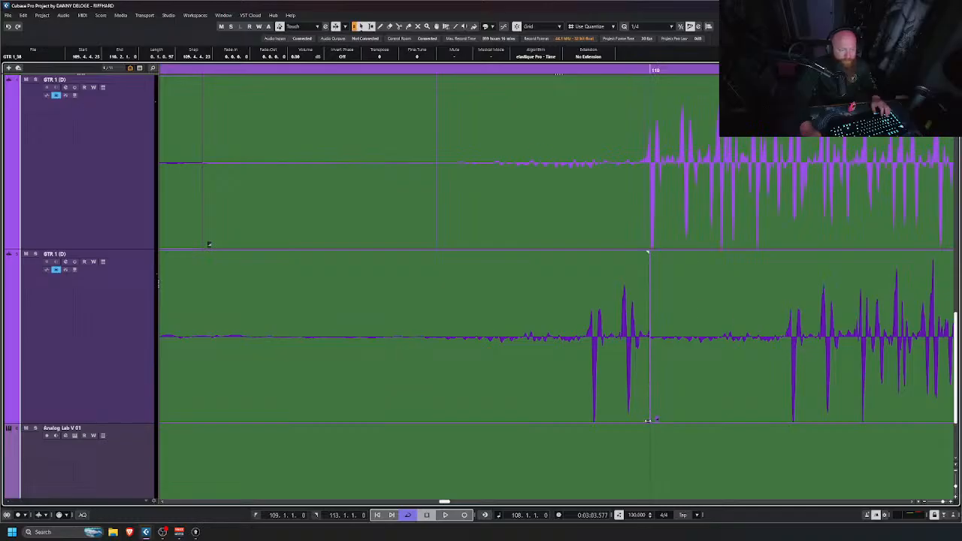
drag(648, 420, 582, 413)
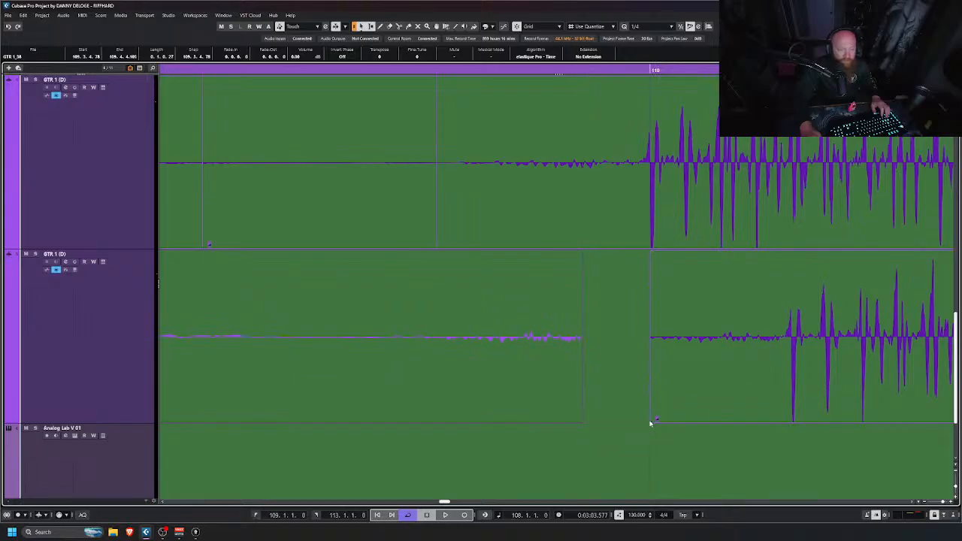
drag(650, 420, 562, 418)
Step: Slip the audio inside the lower take's fifth slice so its attack lands on bar 110, aligned with the upper take
drag(849, 406, 744, 388)
scroll(643, 362, up, 4)
scroll(647, 350, up, 3)
drag(715, 176, 719, 193)
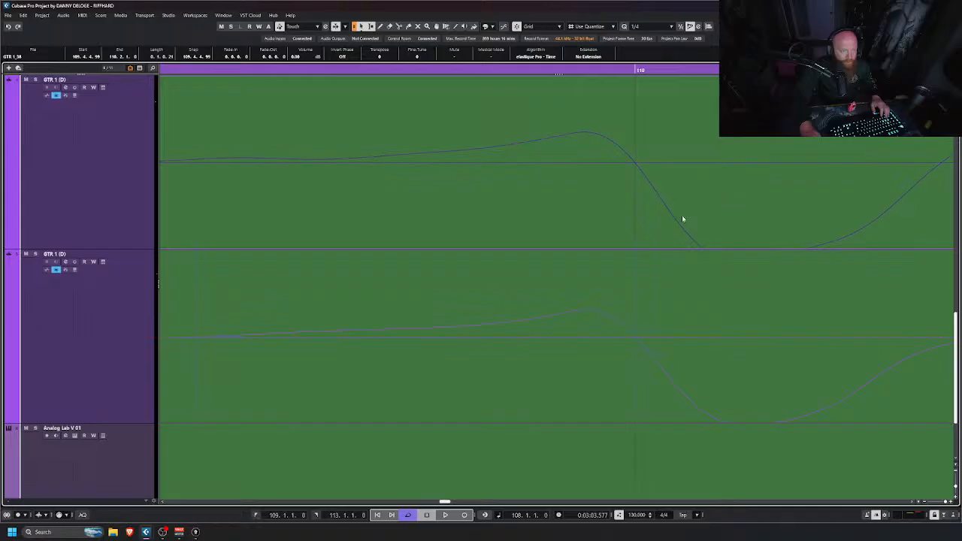
scroll(682, 218, down, 8)
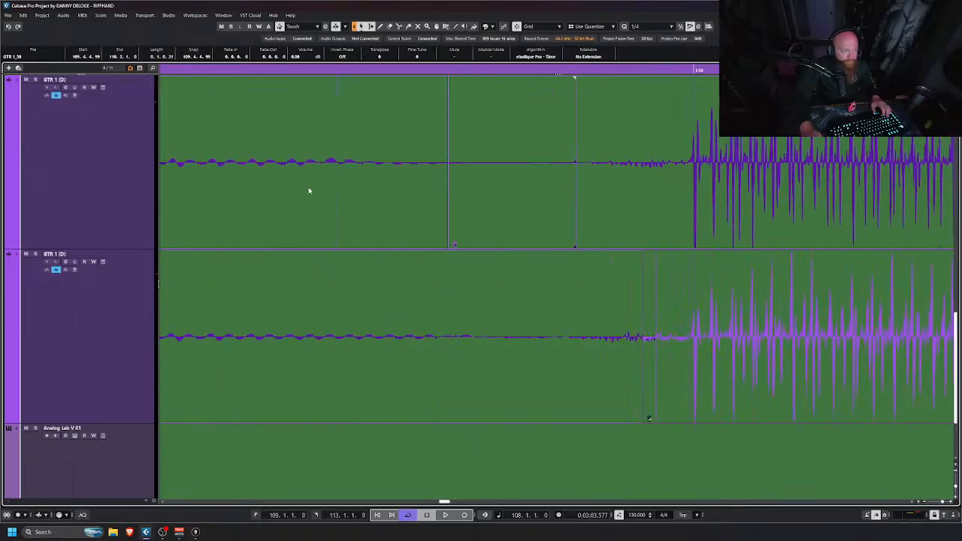
Step: Move the start edge of the upper take's fifth slice to the quiet section before bar 110, at 109.4.4.65
scroll(472, 212, up, 4)
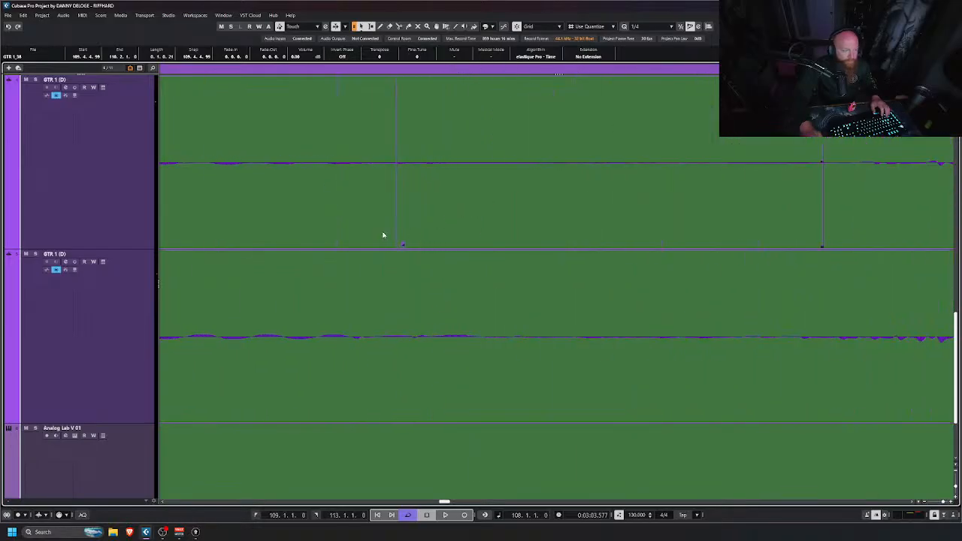
drag(398, 245, 237, 233)
scroll(623, 218, down, 3)
scroll(645, 225, down, 3)
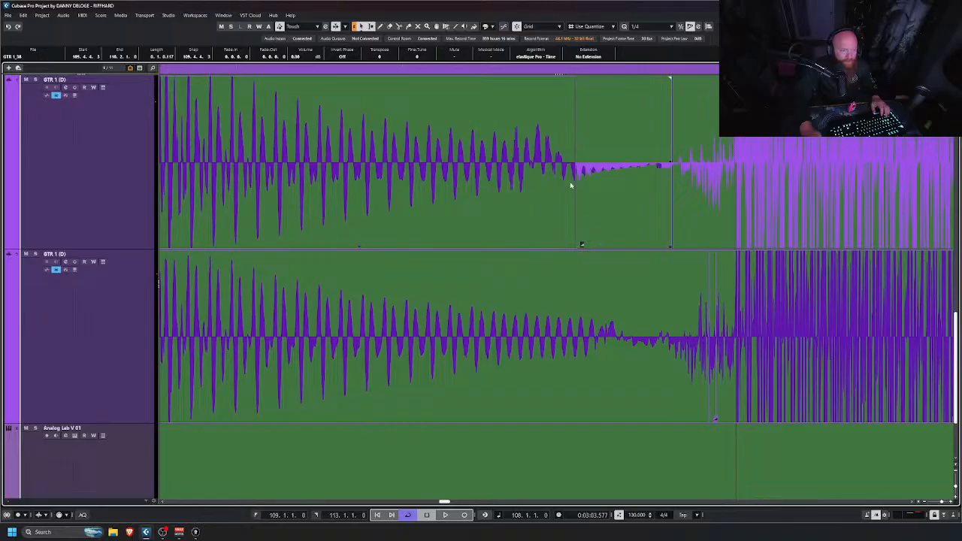
scroll(561, 179, down, 2)
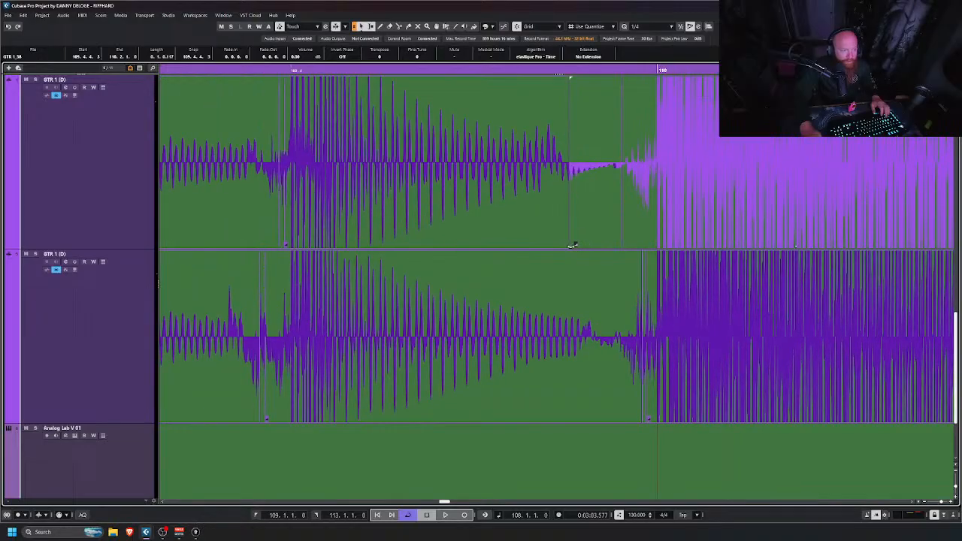
drag(572, 245, 616, 241)
scroll(618, 215, up, 2)
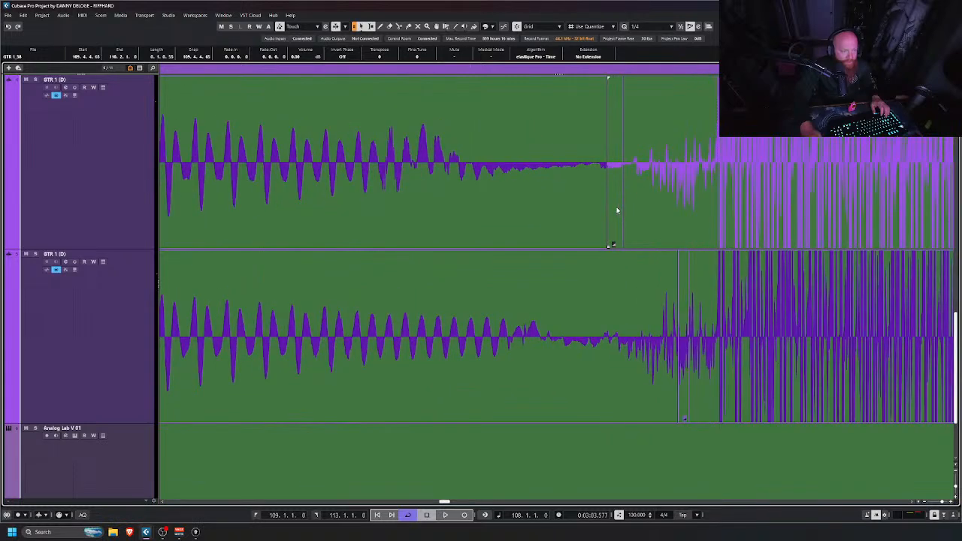
scroll(617, 211, down, 2)
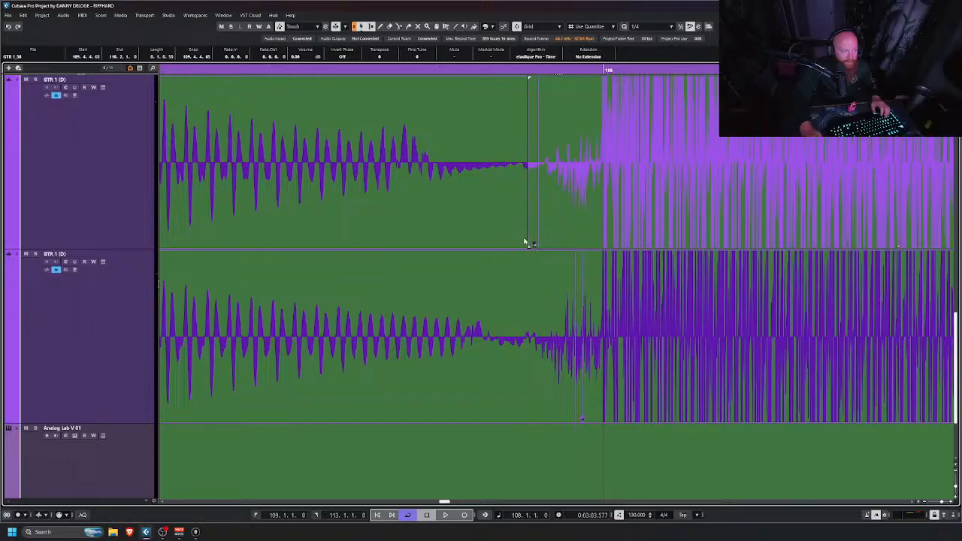
Step: Fine-tune the start edge of the upper take's fifth slice to 109.4.4.62, near a zero crossing
scroll(540, 177, up, 6)
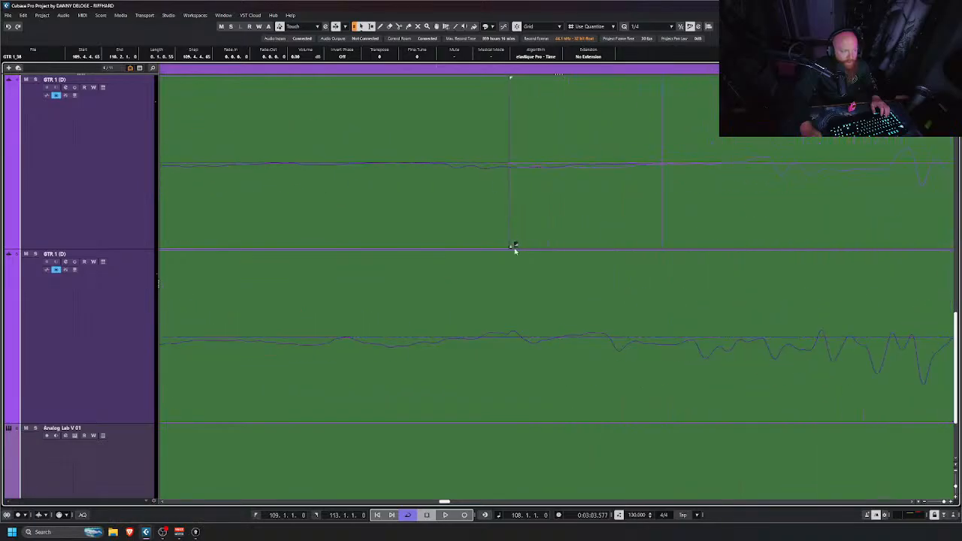
drag(511, 246, 458, 251)
scroll(579, 228, down, 8)
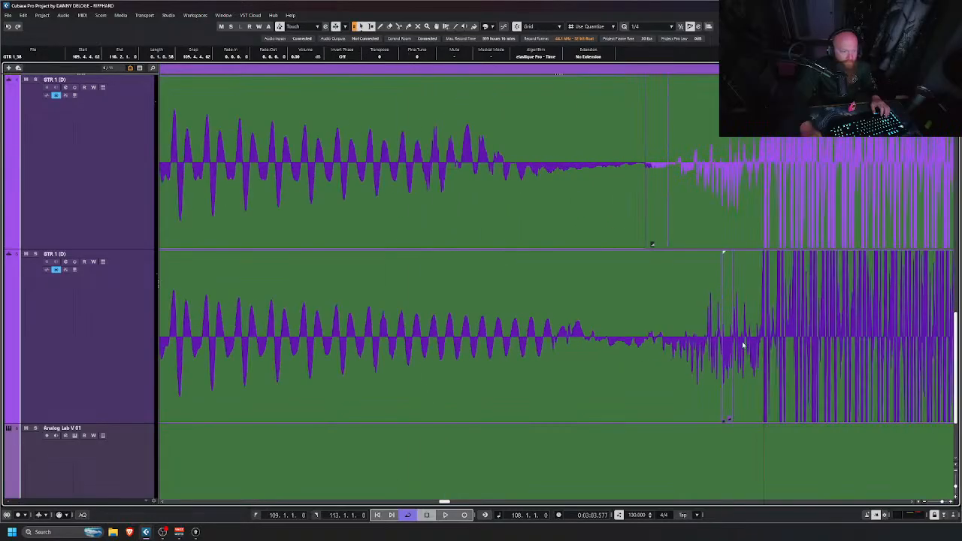
Step: Fine-tune the start edge of the lower take's fifth slice at 109.4.4.99 to sit near a zero crossing
scroll(699, 354, up, 4)
scroll(699, 353, up, 3)
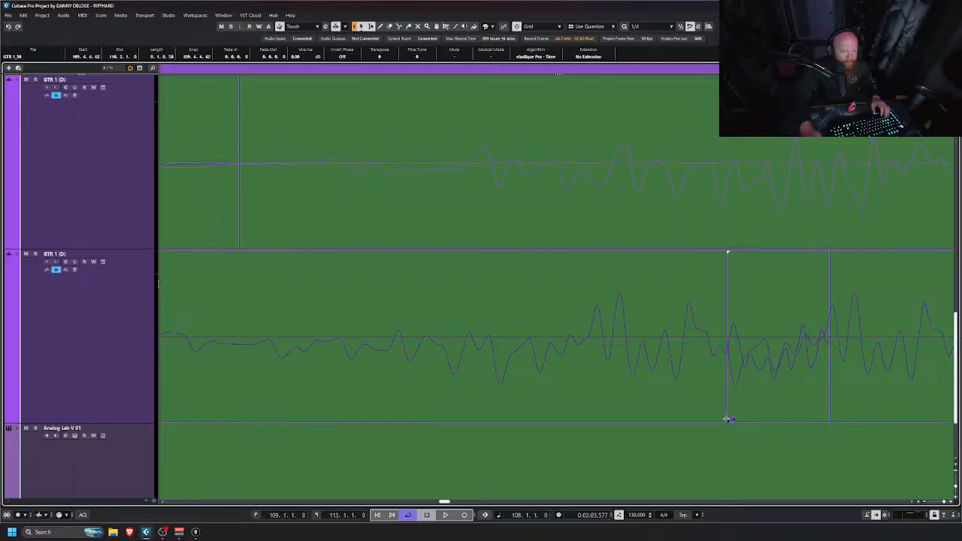
mouse_move(727, 422)
mouse_down()
mouse_move(647, 420)
mouse_move(726, 414)
mouse_up()
scroll(762, 354, down, 4)
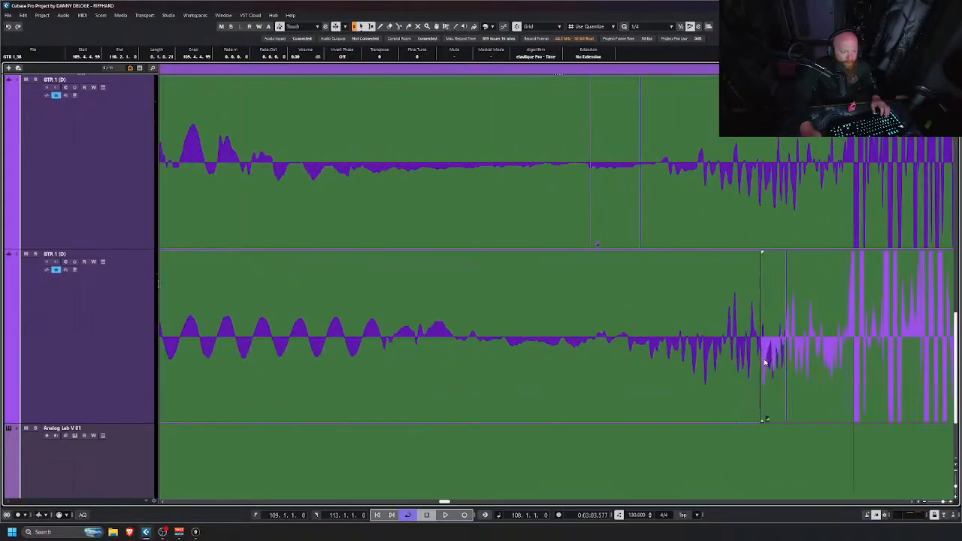
scroll(762, 358, up, 5)
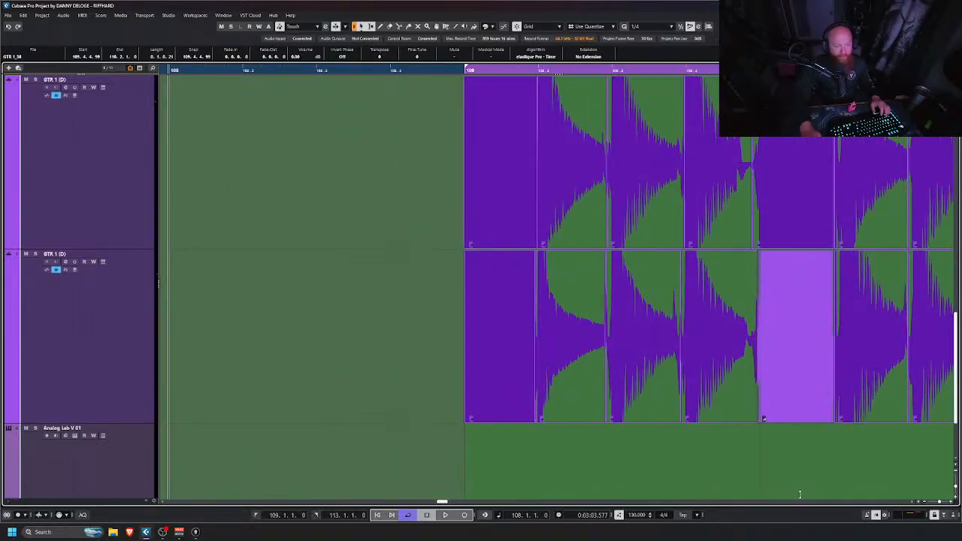
Step: Select the first five slices of both takes from bar 109 and crossfade their overlapping edges
scroll(801, 491, down, 2)
drag(801, 483, 465, 95)
scroll(678, 216, up, 4)
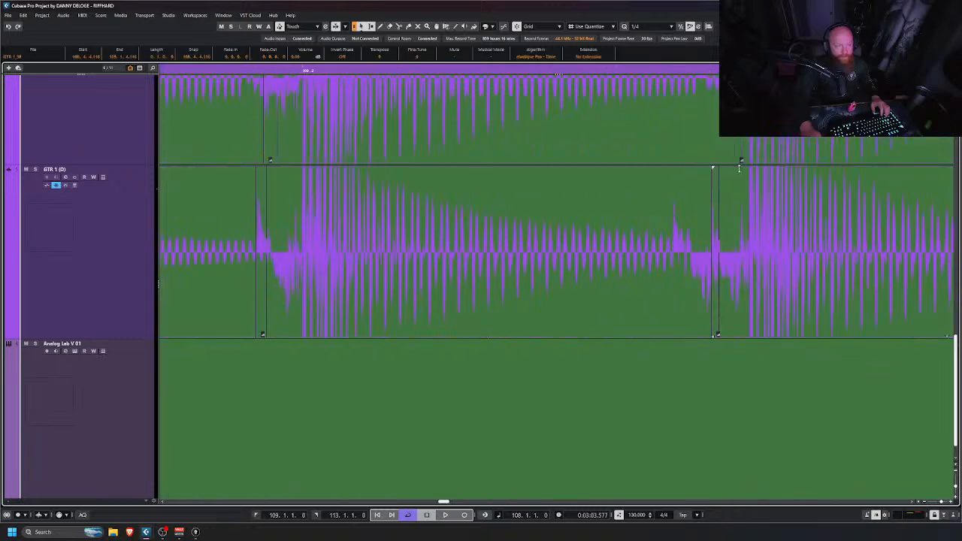
scroll(702, 241, up, 4)
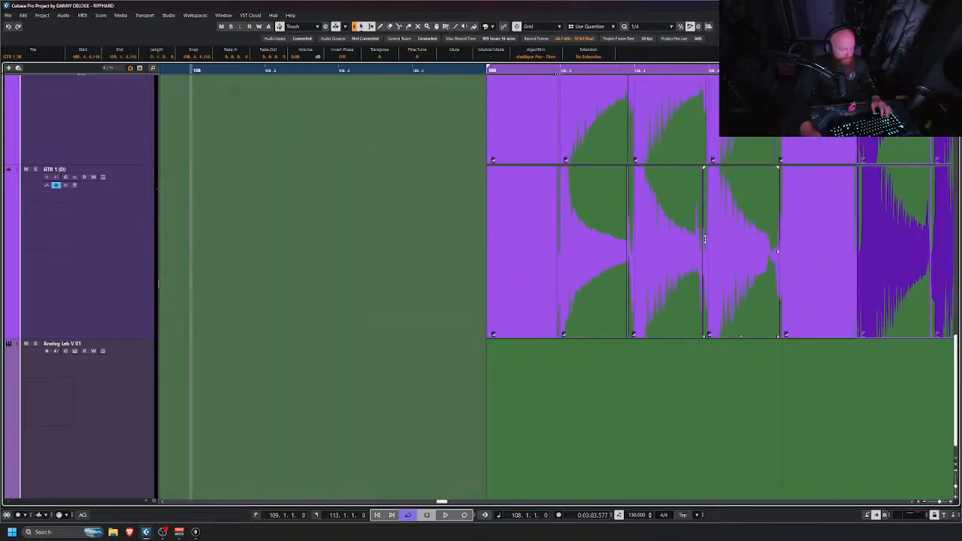
scroll(782, 232, up, 6)
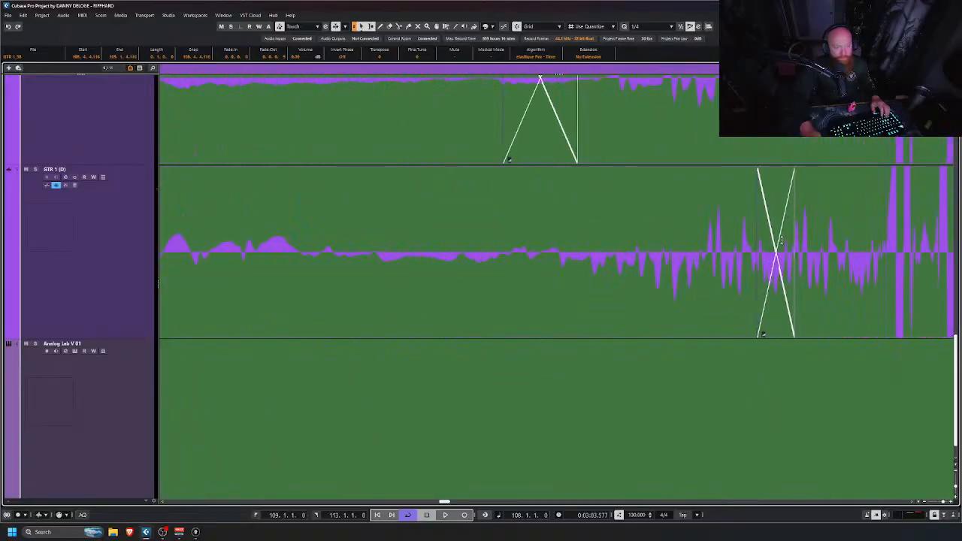
scroll(781, 240, up, 2)
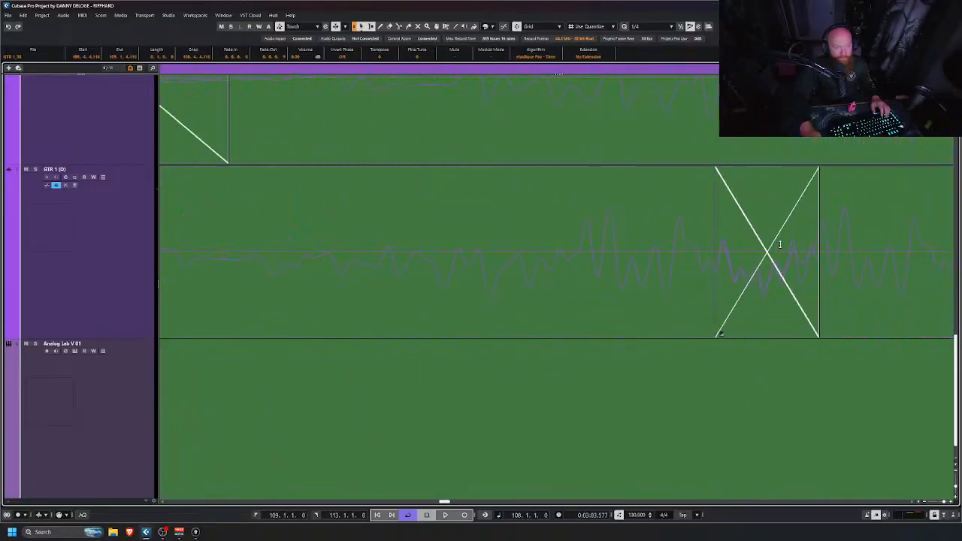
Step: Play back the crossfaded slices of both takes from bar 109
scroll(642, 278, down, 10)
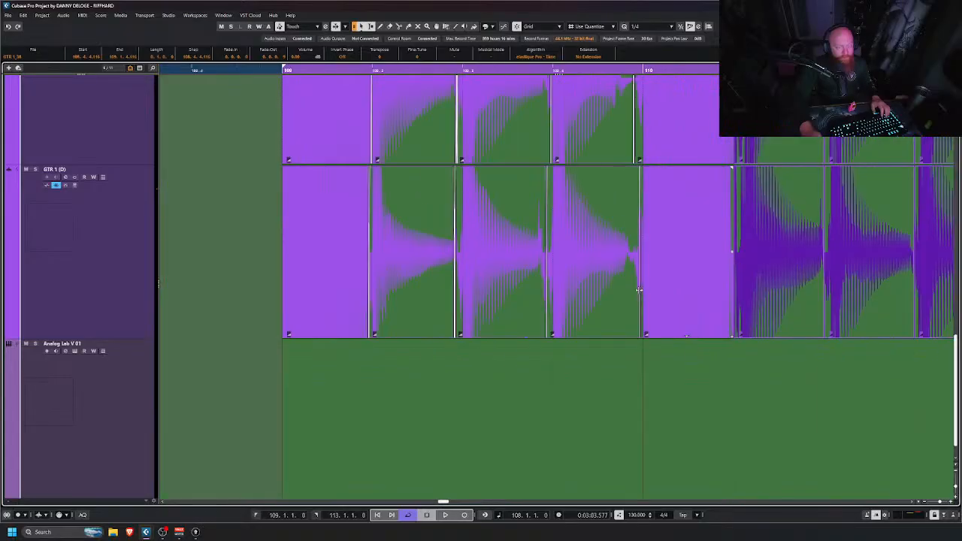
scroll(638, 290, down, 3)
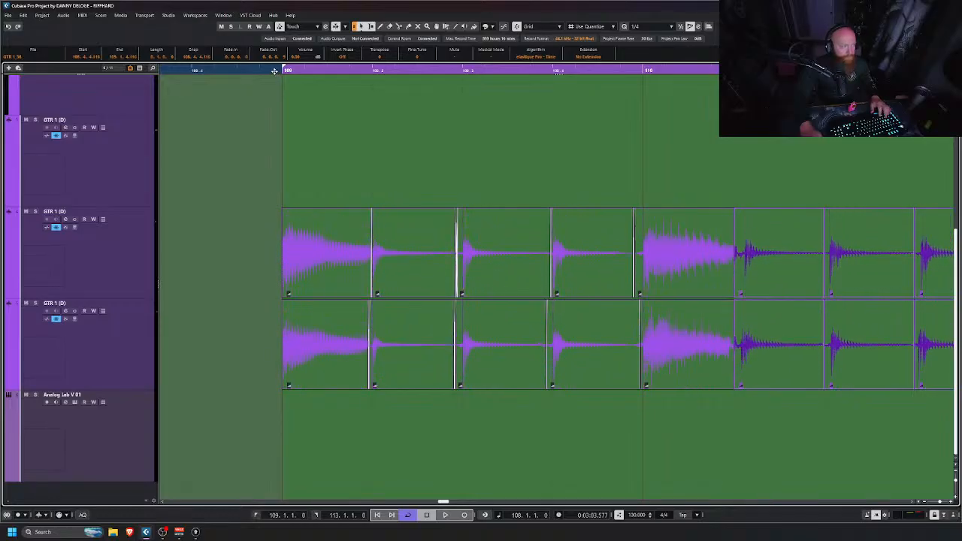
key(space)
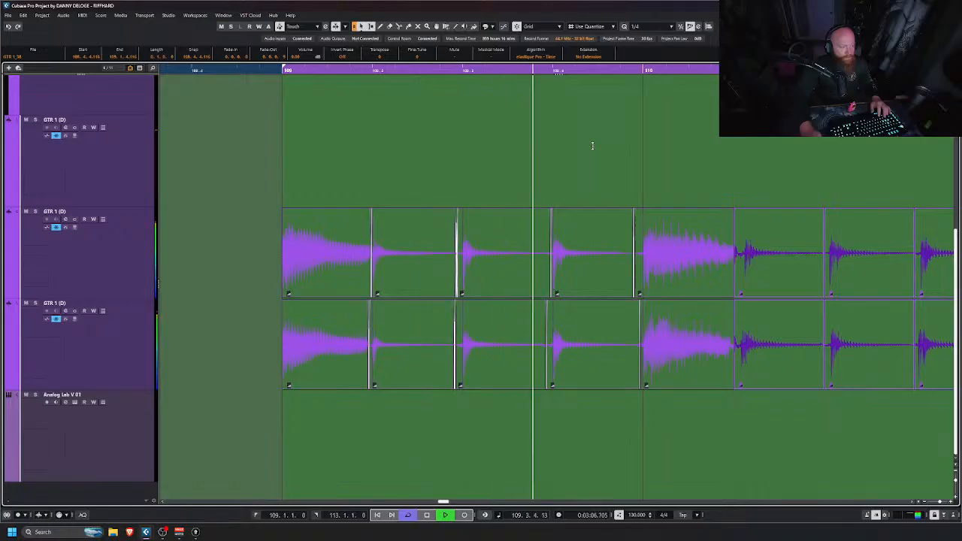
key(space)
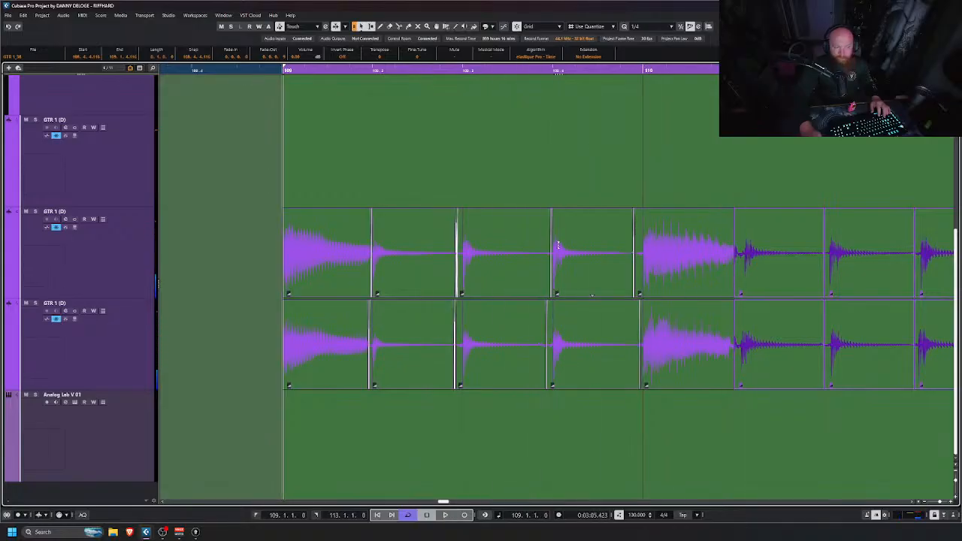
Step: Compare both takes' attacks at beat 109.4 at close range, along with the unedited slices from beat 110.2
scroll(568, 316, up, 10)
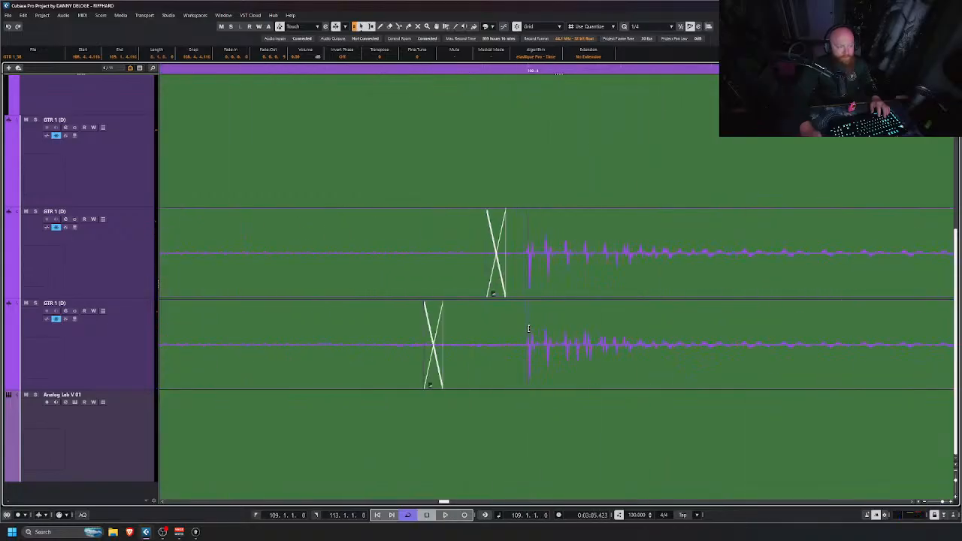
scroll(538, 339, up, 8)
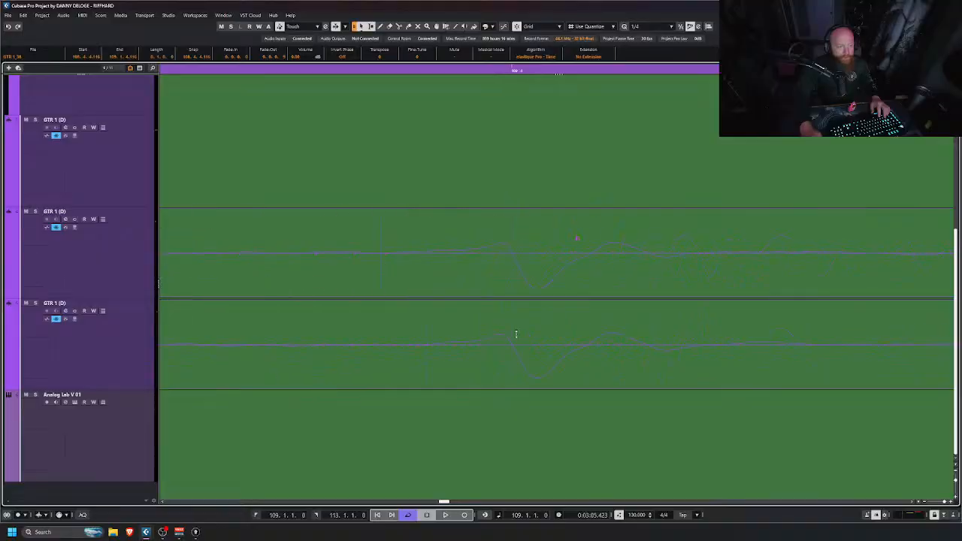
scroll(635, 343, down, 10)
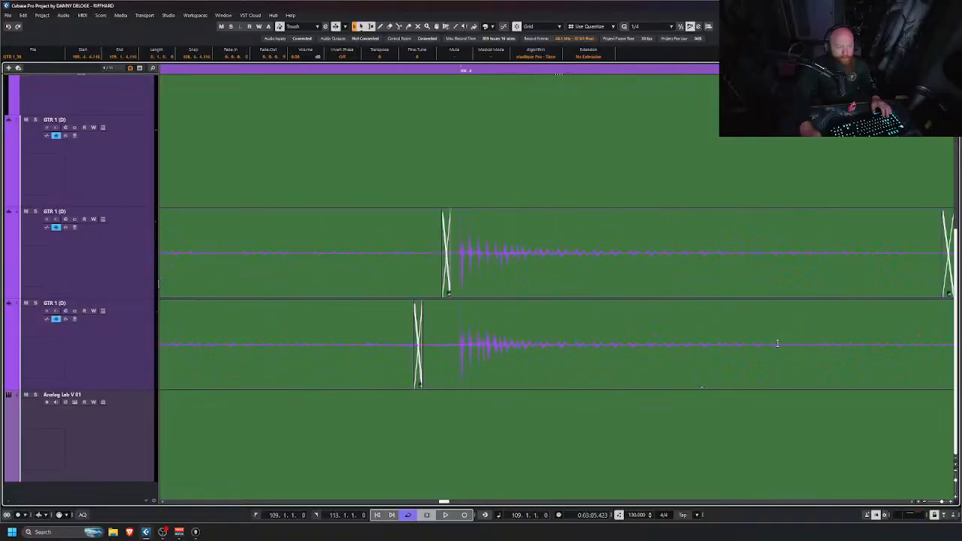
scroll(765, 354, right, 4)
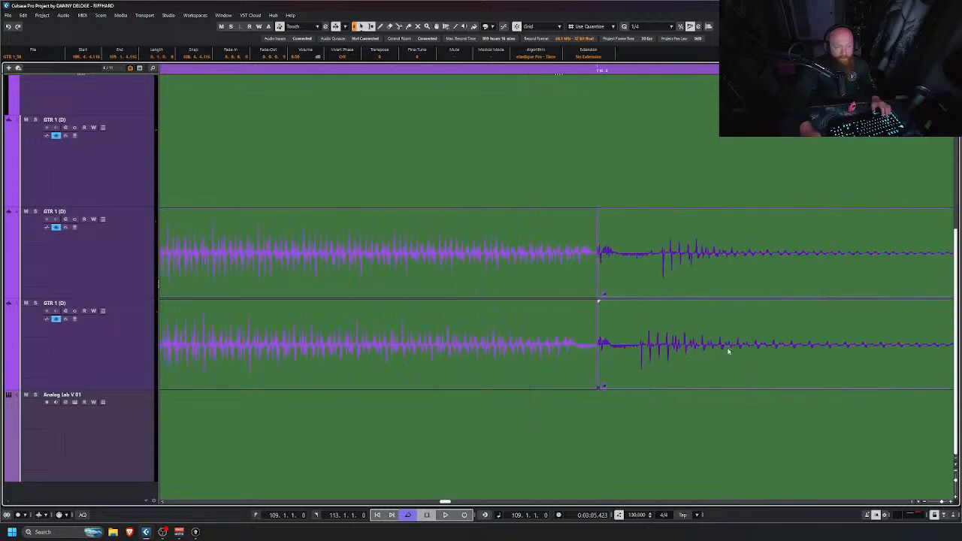
scroll(676, 310, up, 1)
scroll(675, 310, down, 10)
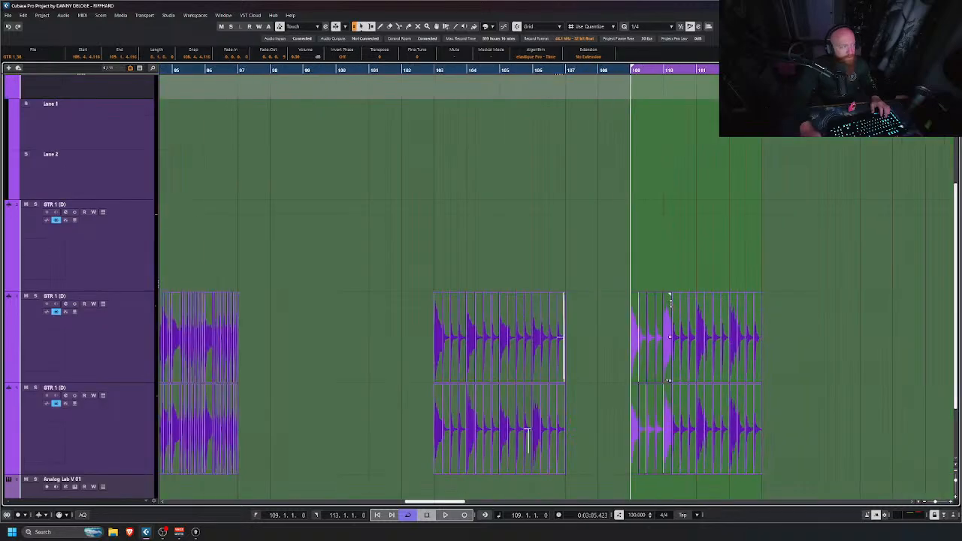
Step: Play back the finished edit of both takes from bar 103 through bar 106
scroll(30, 146, up, 3)
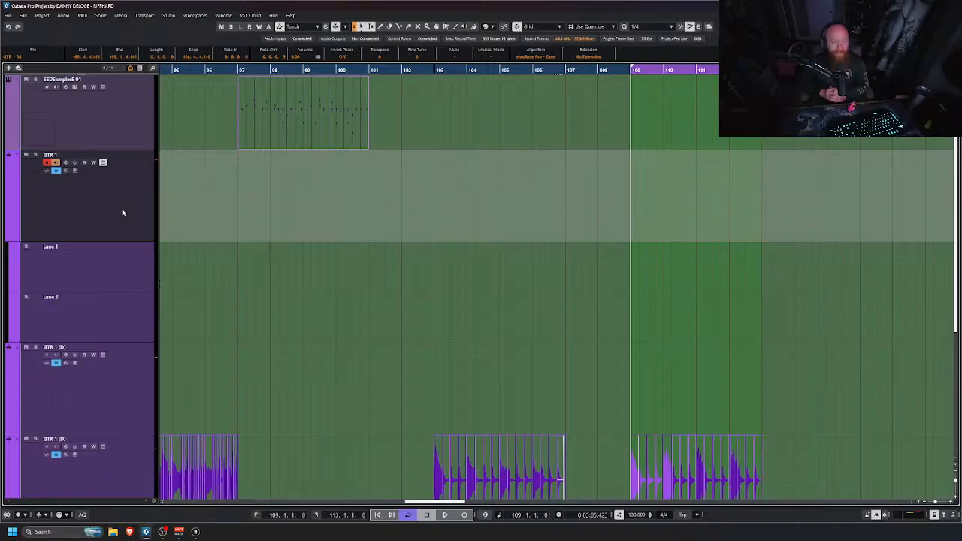
scroll(571, 323, down, 3)
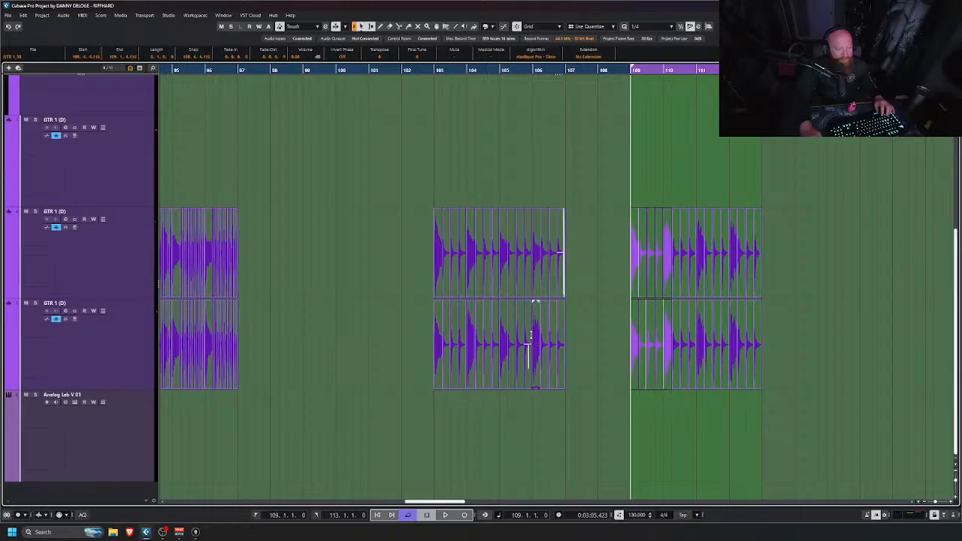
ctrl+scroll(530, 308, up, 3)
ctrl+scroll(493, 321, up, 4)
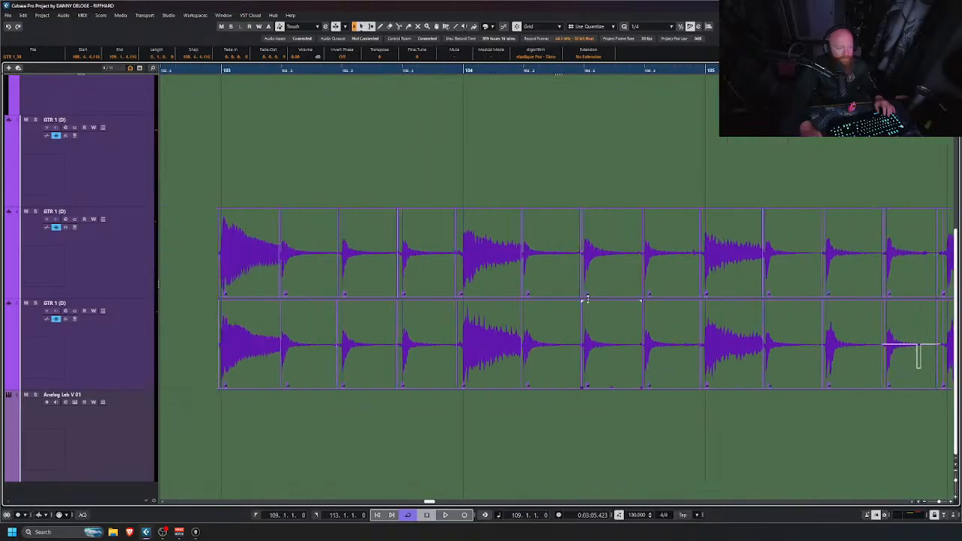
scroll(625, 306, left, 2)
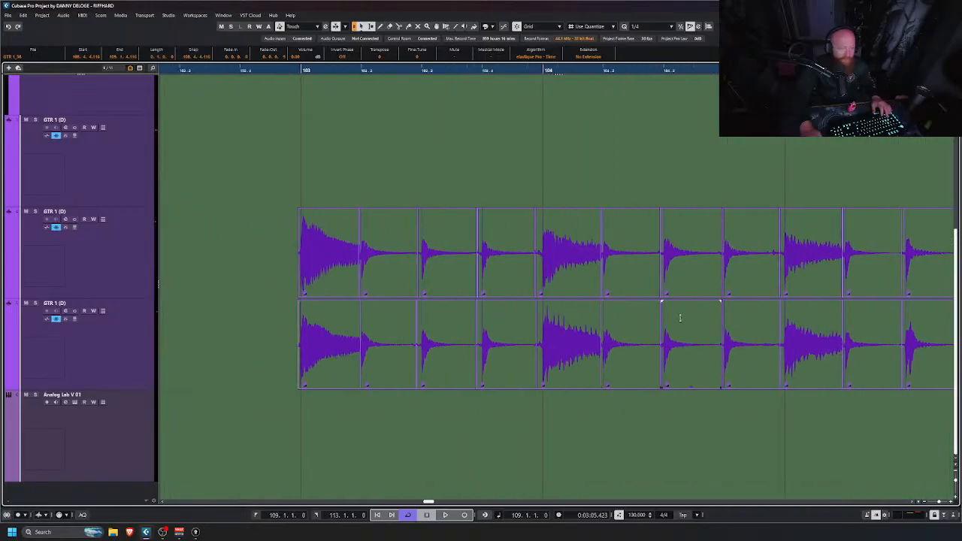
scroll(679, 318, right, 2)
click(221, 70)
key(space)
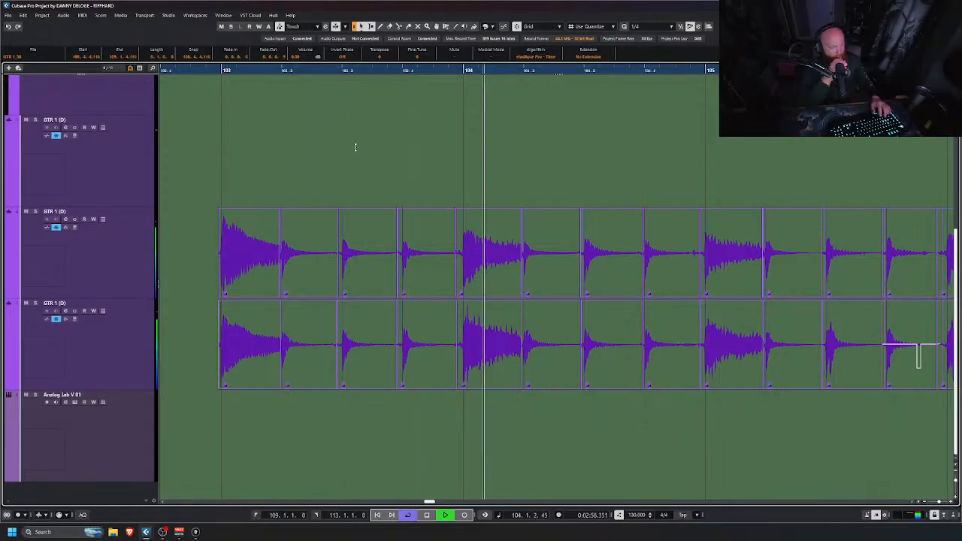
scroll(667, 348, right, 10)
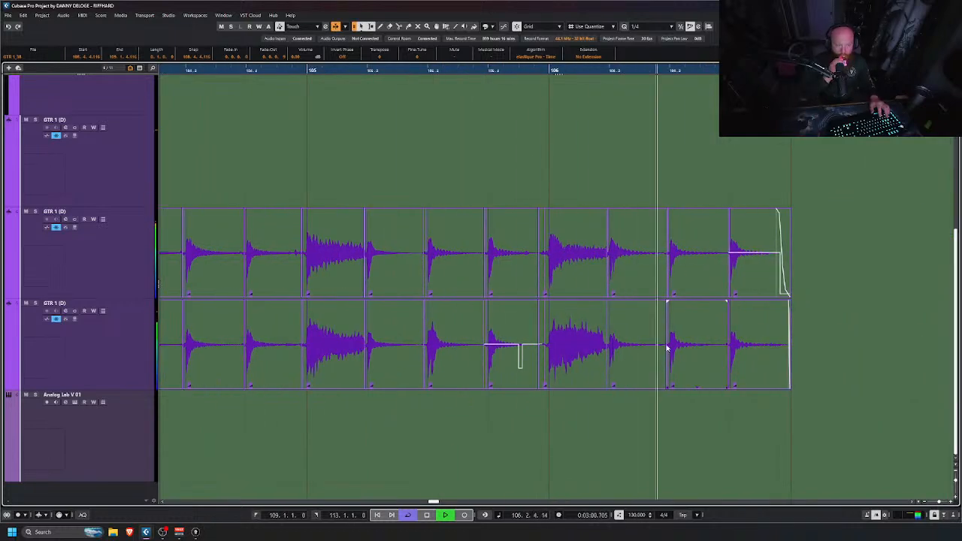
key(space)
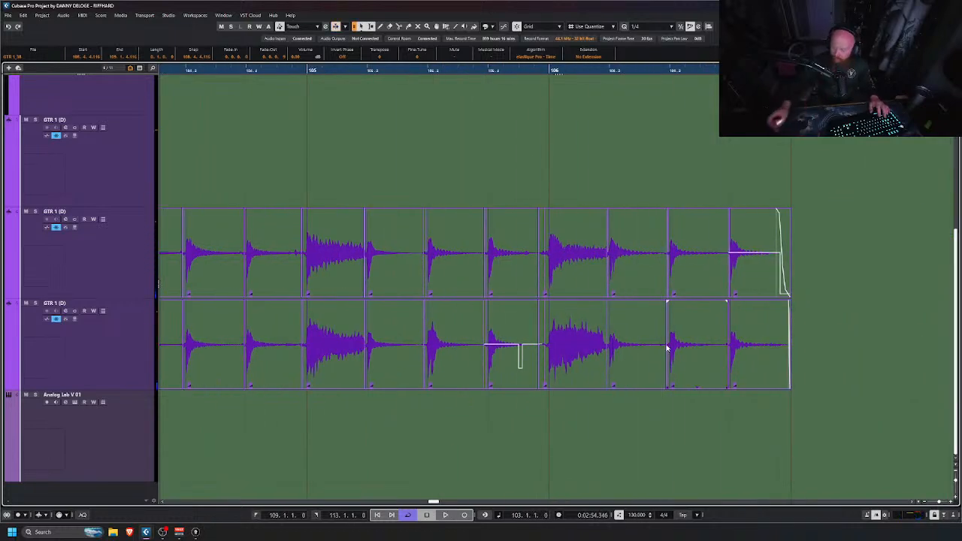
Step: Open the lower take's slice at beat 105.4, the one with the volume dip, in the Sample Editor
key(h)
key(h)
key(h)
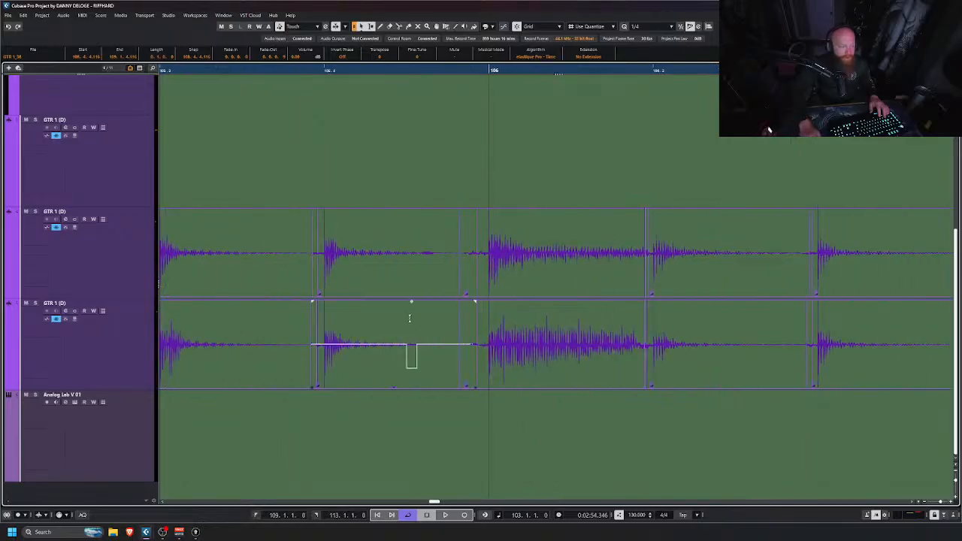
double_click(382, 369)
click(944, 303)
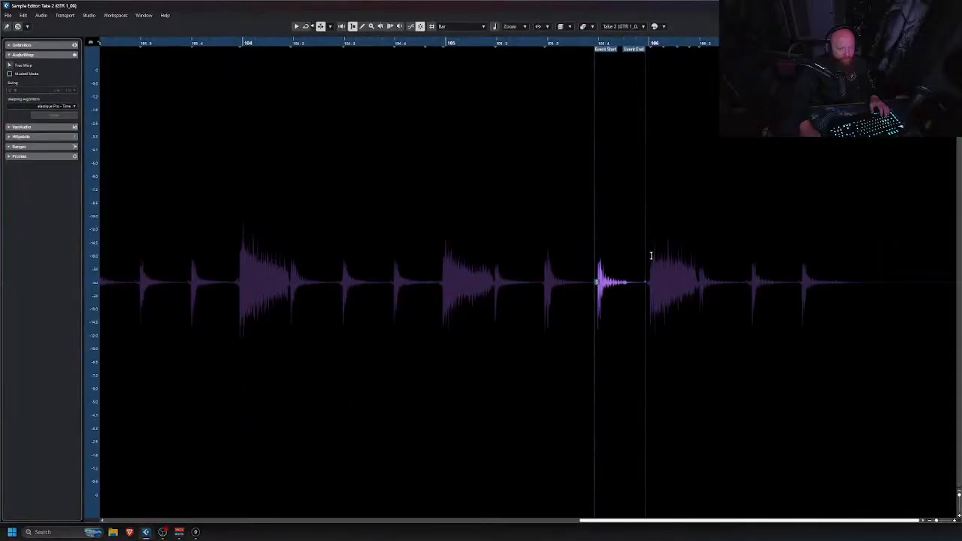
Step: Examine the low-level waveform in the slice's decay and before its end for noise and zero crossings
scroll(611, 286, up, 8)
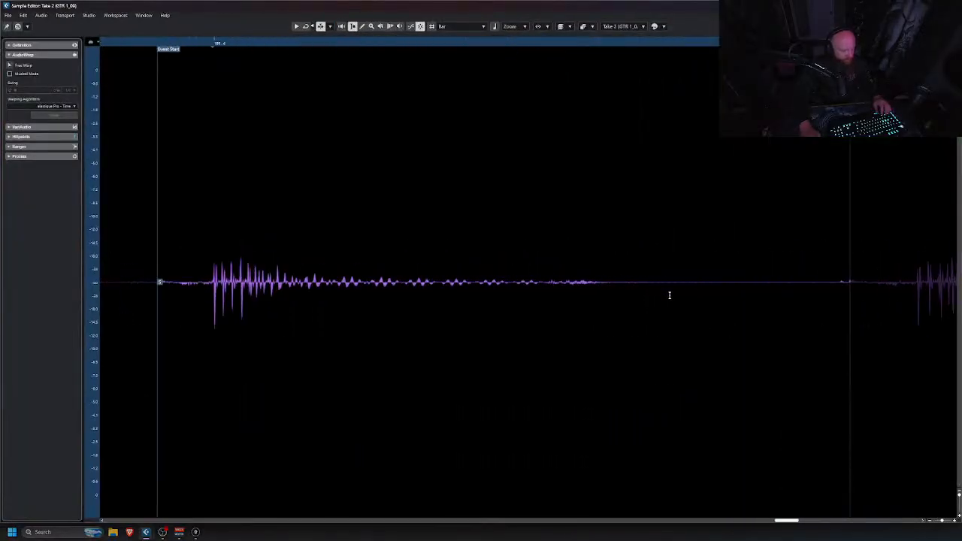
scroll(680, 299, up, 5)
scroll(683, 303, up, 2)
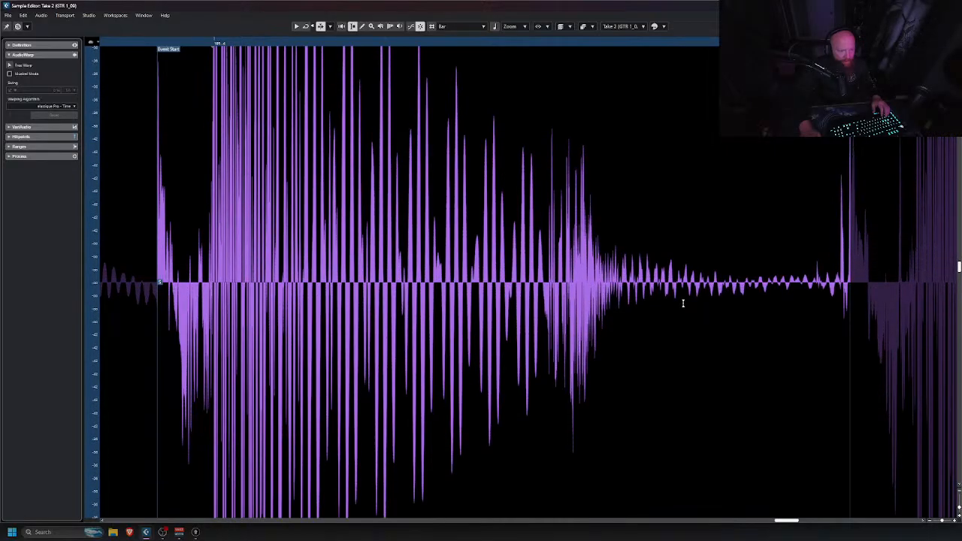
scroll(847, 293, up, 4)
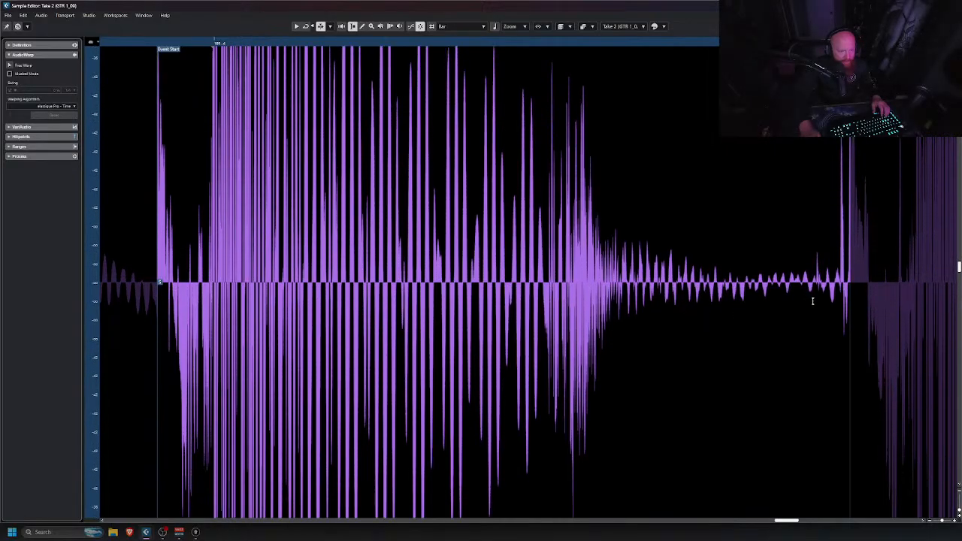
scroll(819, 285, up, 6)
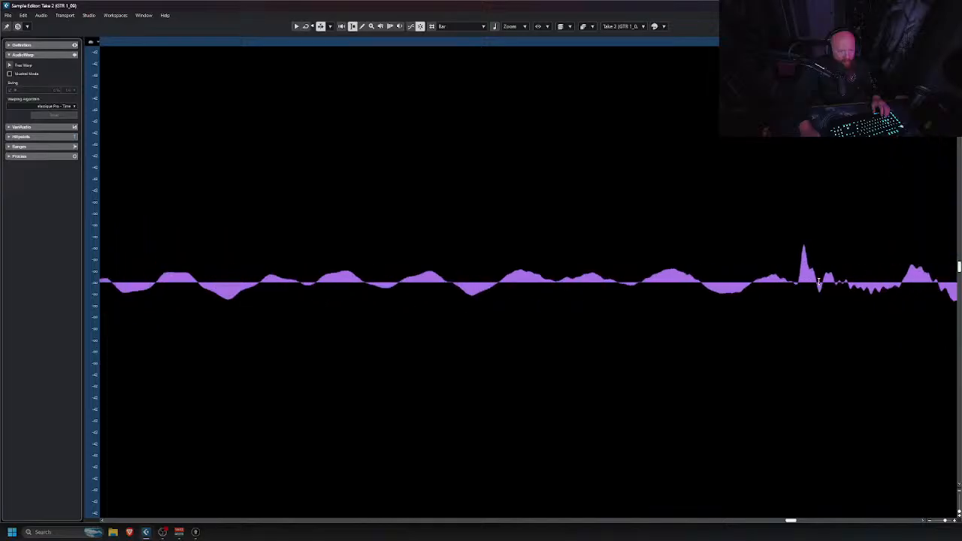
scroll(574, 286, right, 3)
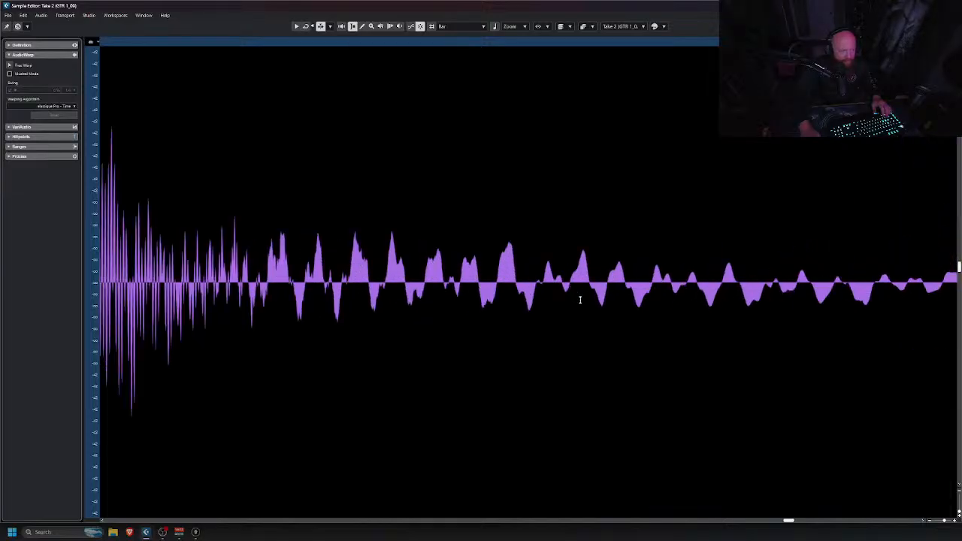
scroll(366, 272, up, 2)
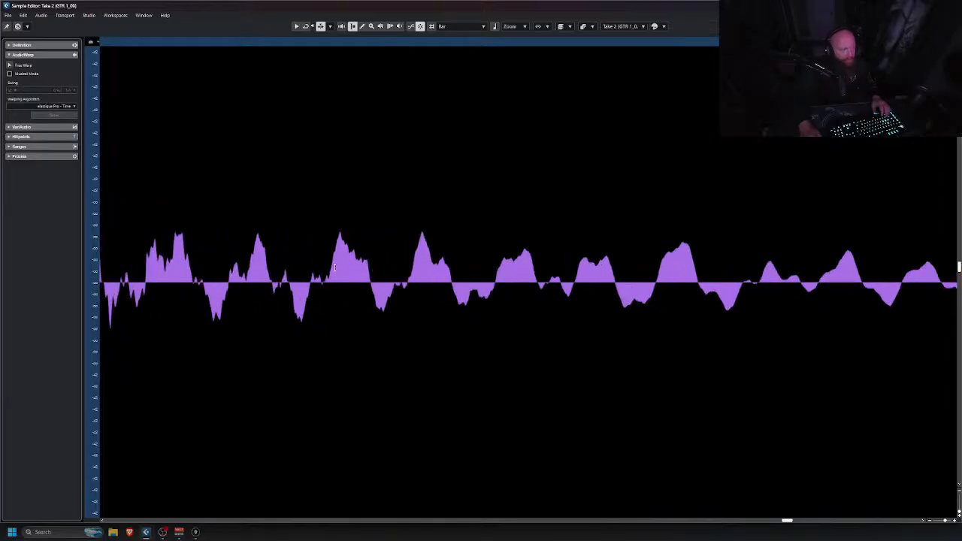
scroll(335, 267, down, 2)
scroll(462, 275, down, 1)
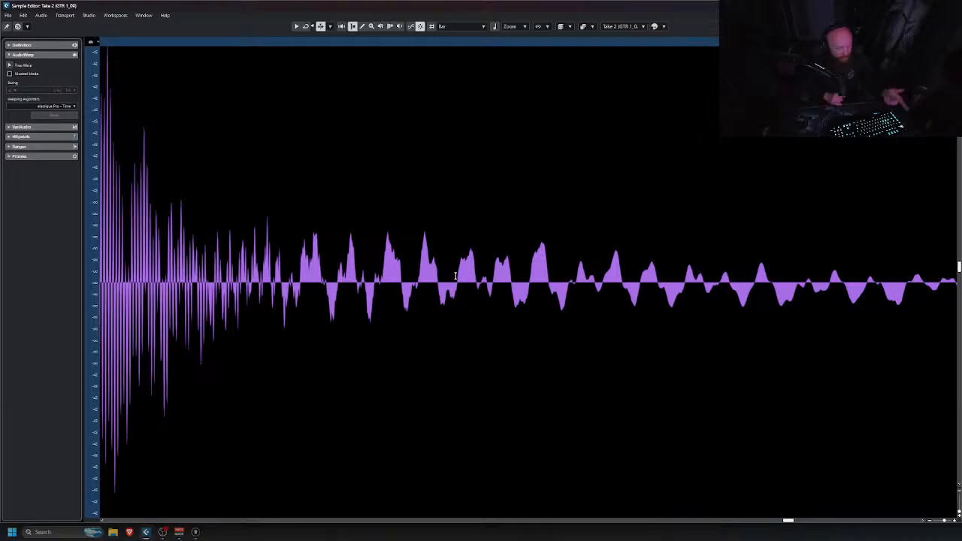
scroll(546, 367, up, 3)
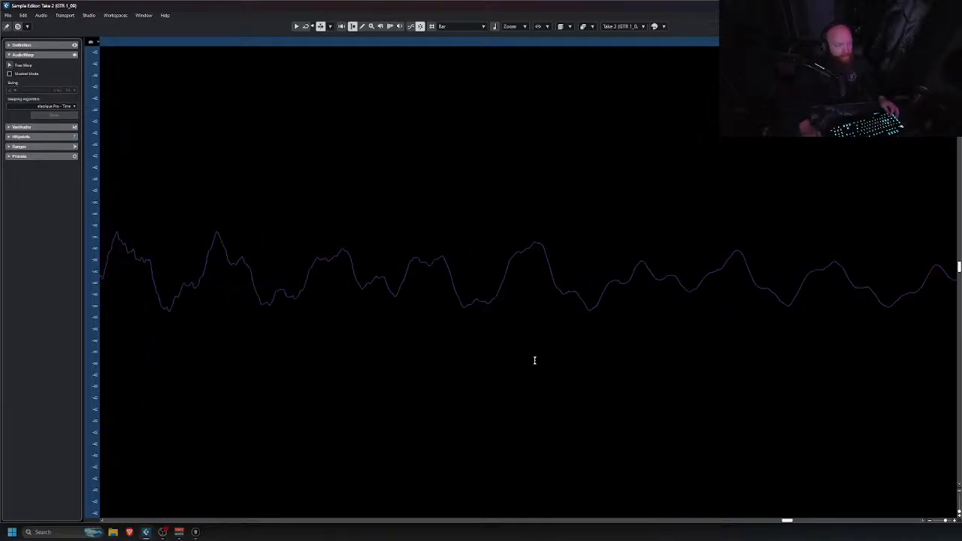
Step: Inspect individual wave cycles in the slice's decay at sample level, checking where they cross zero
scroll(529, 361, up, 3)
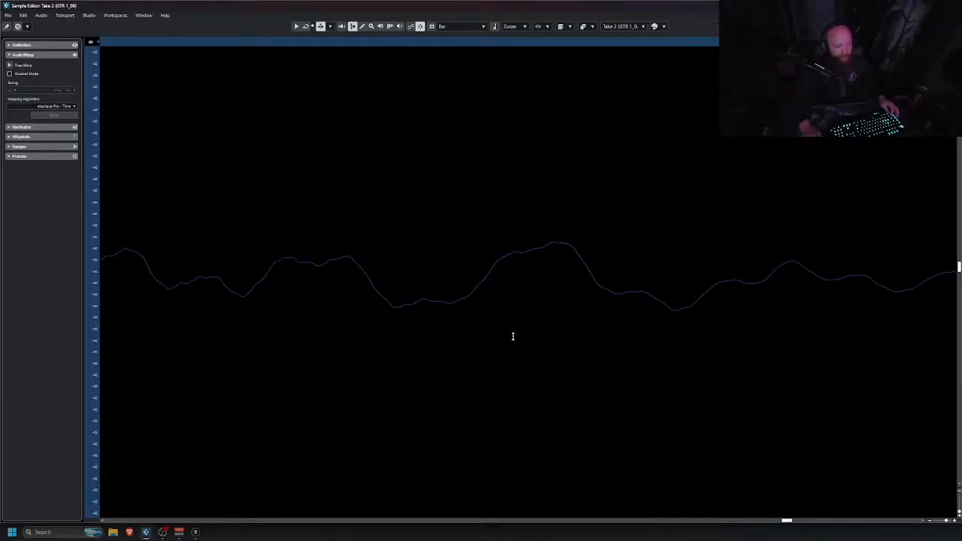
scroll(504, 336, up, 2)
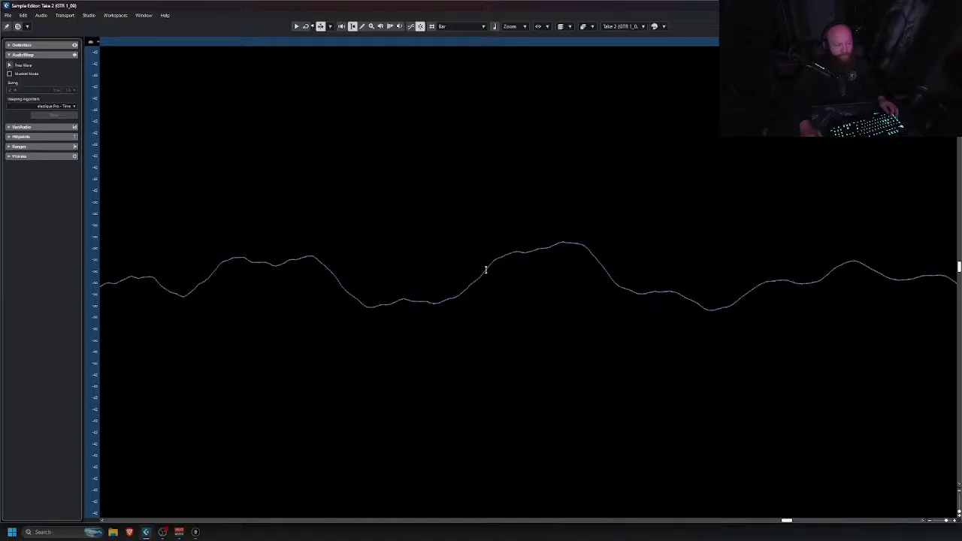
scroll(481, 279, up, 3)
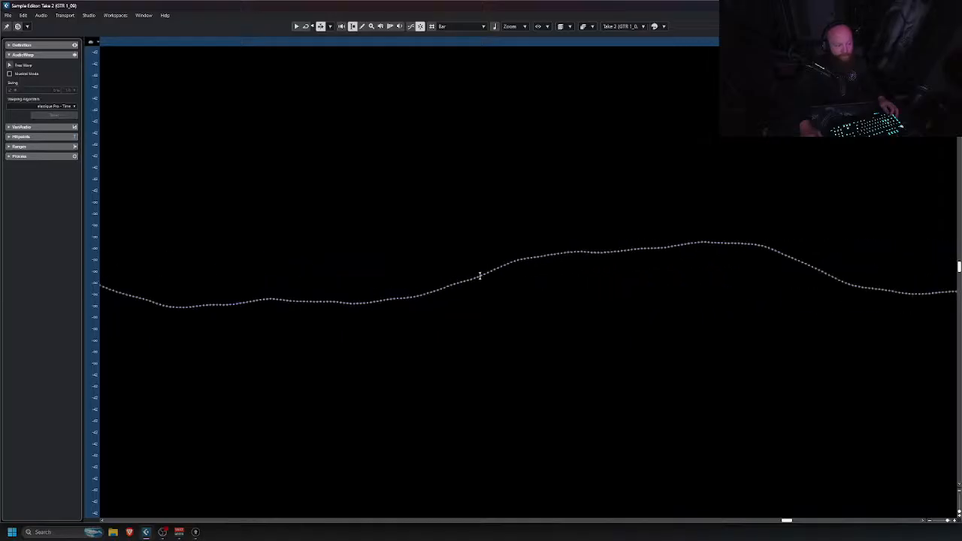
scroll(751, 272, down, 4)
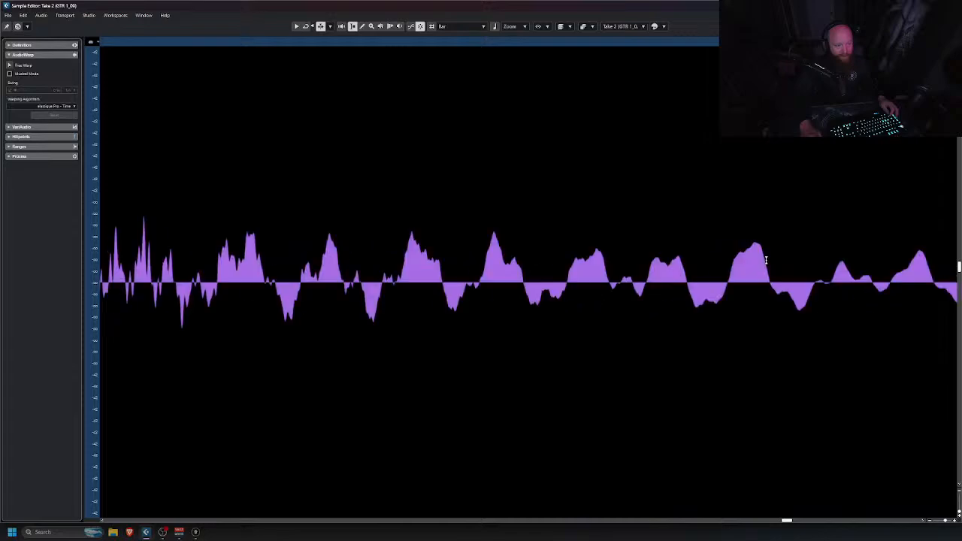
scroll(765, 261, down, 4)
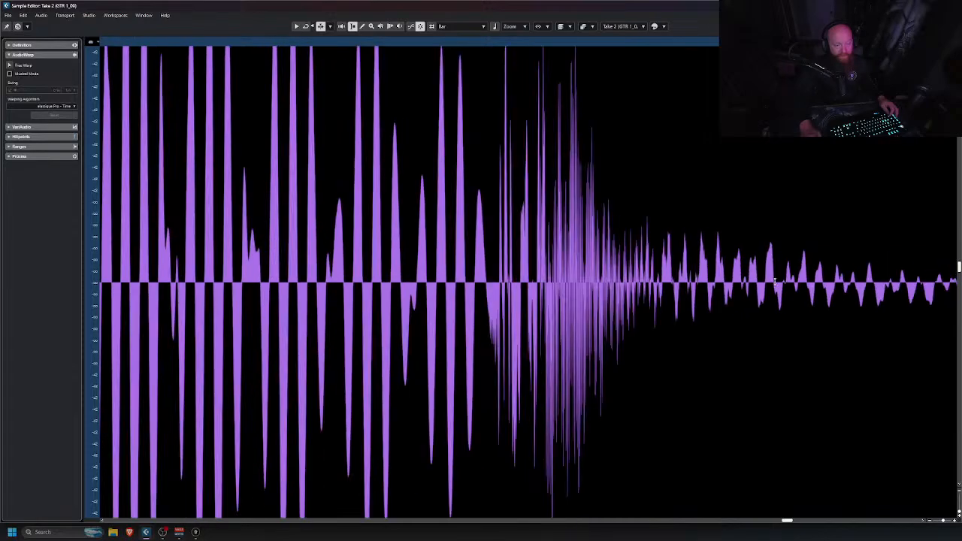
Step: Compare the small noise spike just before the slice's end with the decay that follows the attack
scroll(861, 312, right, 5)
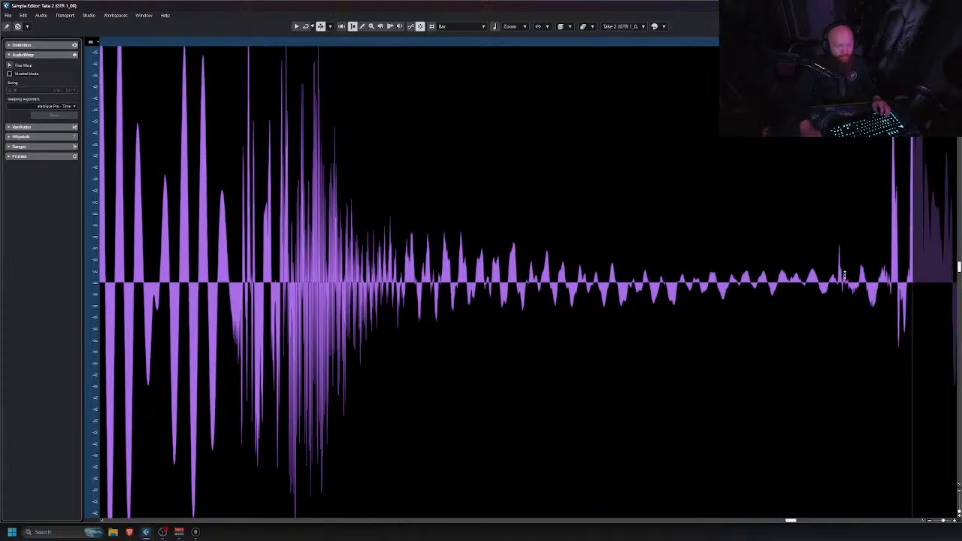
scroll(813, 282, up, 6)
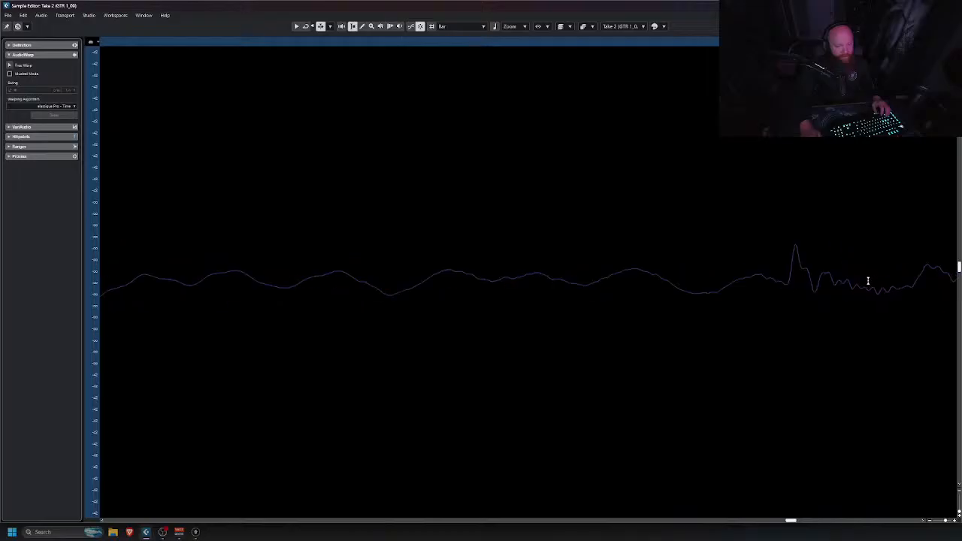
scroll(828, 280, down, 6)
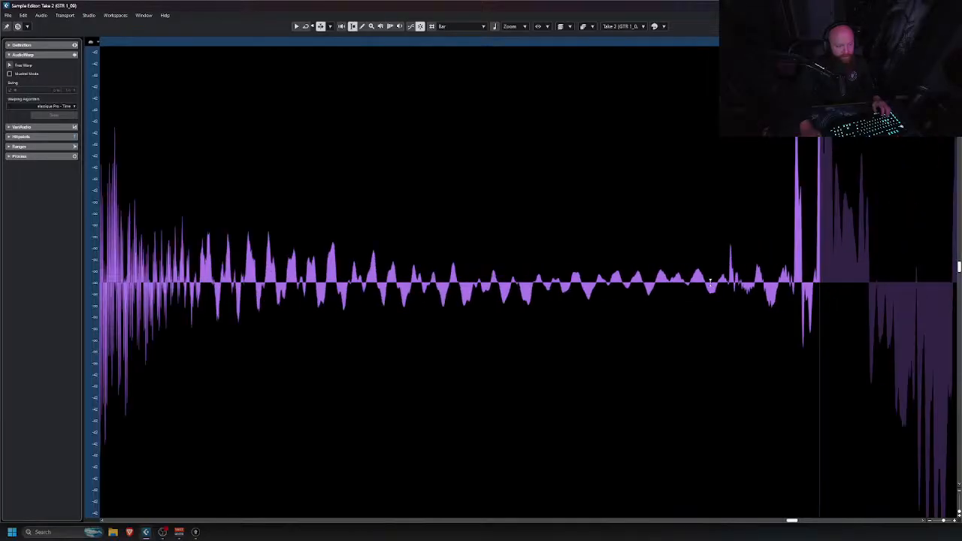
scroll(485, 286, up, 4)
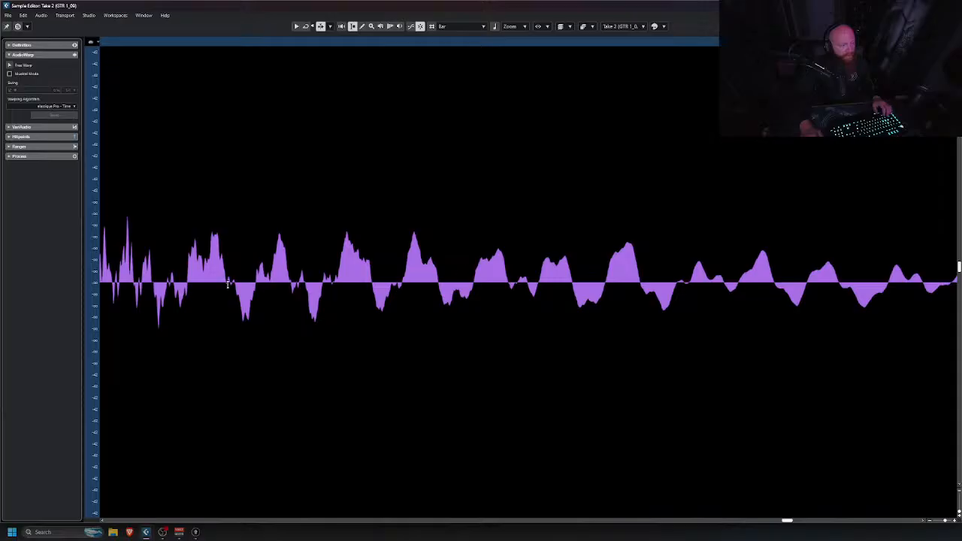
scroll(467, 275, right, 3)
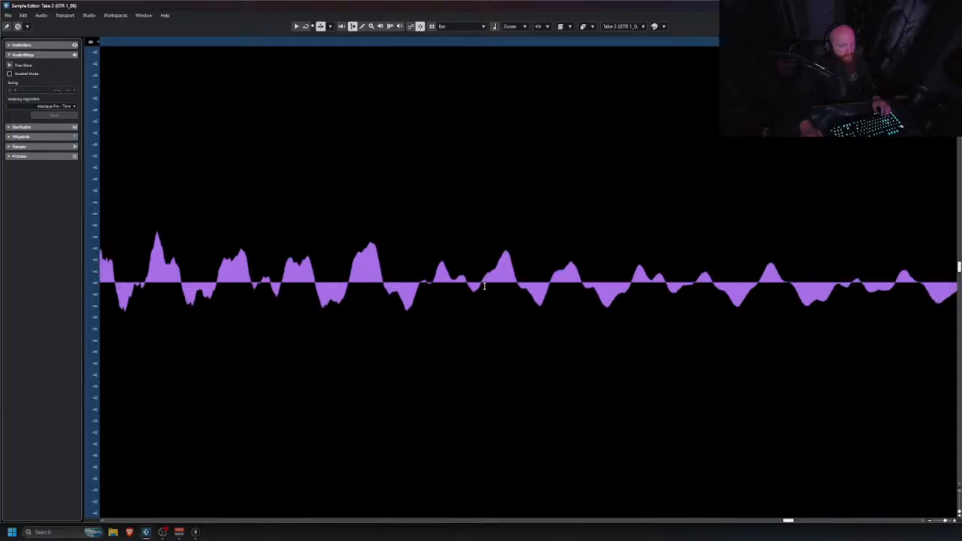
scroll(497, 285, down, 2)
scroll(622, 300, up, 2)
scroll(625, 300, down, 6)
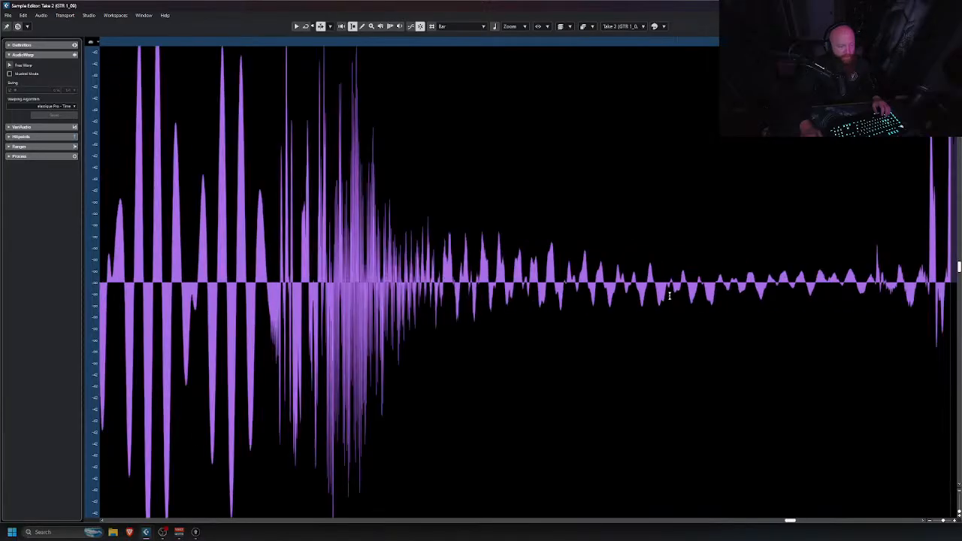
Step: Leave the Sample Editor and deepen the volume dip in the lower take's slice at beat 105.4
click(953, 5)
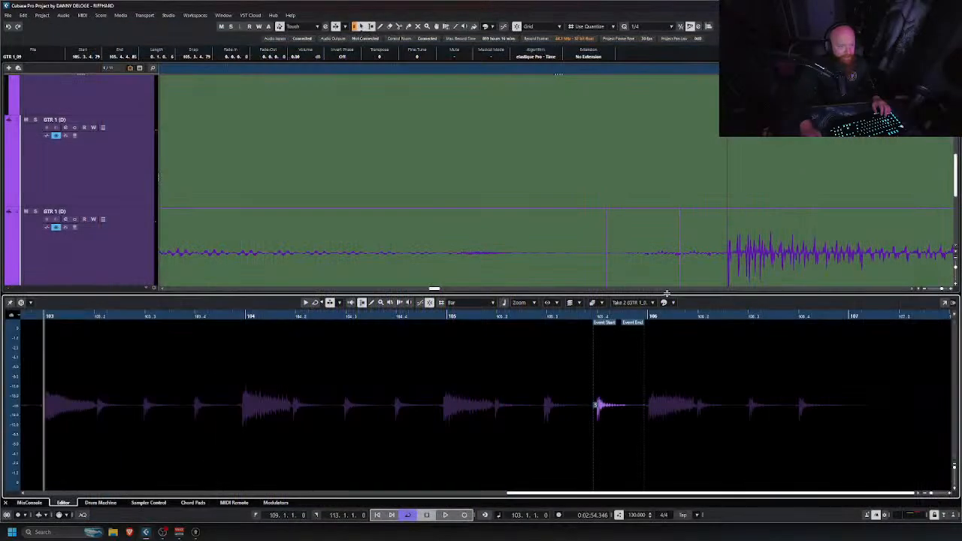
key(ctrl+alt+b)
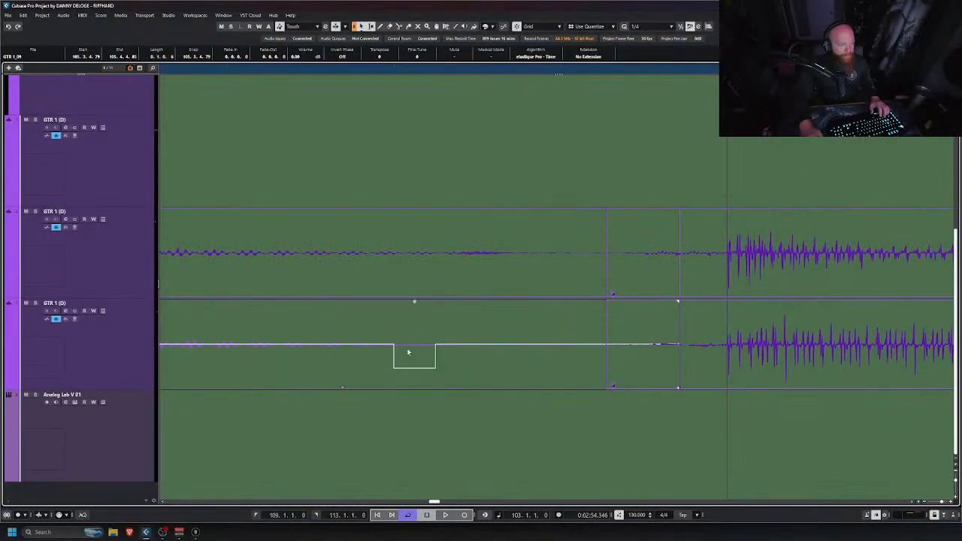
drag(407, 299, 417, 381)
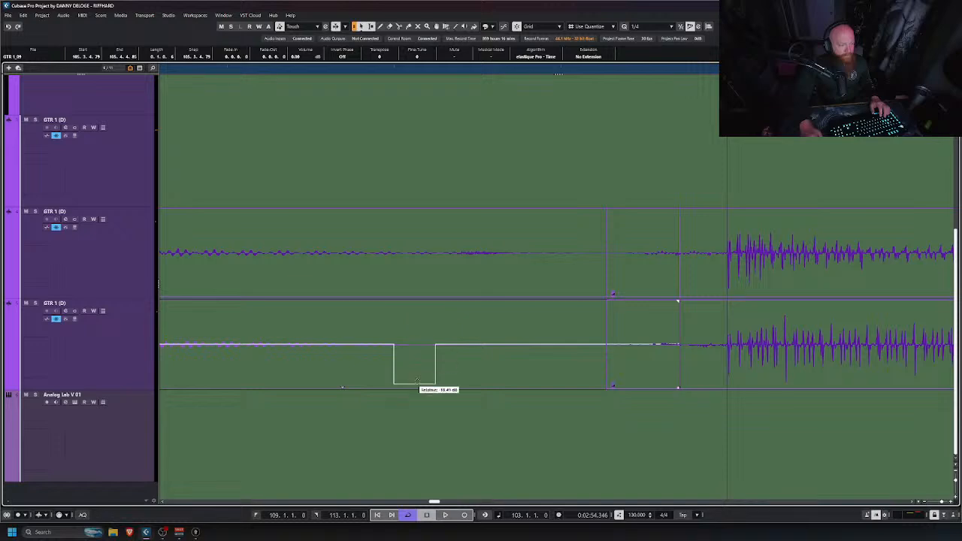
Step: Play back both takes from bar 103 up to the start of bar 109
scroll(478, 323, down, 8)
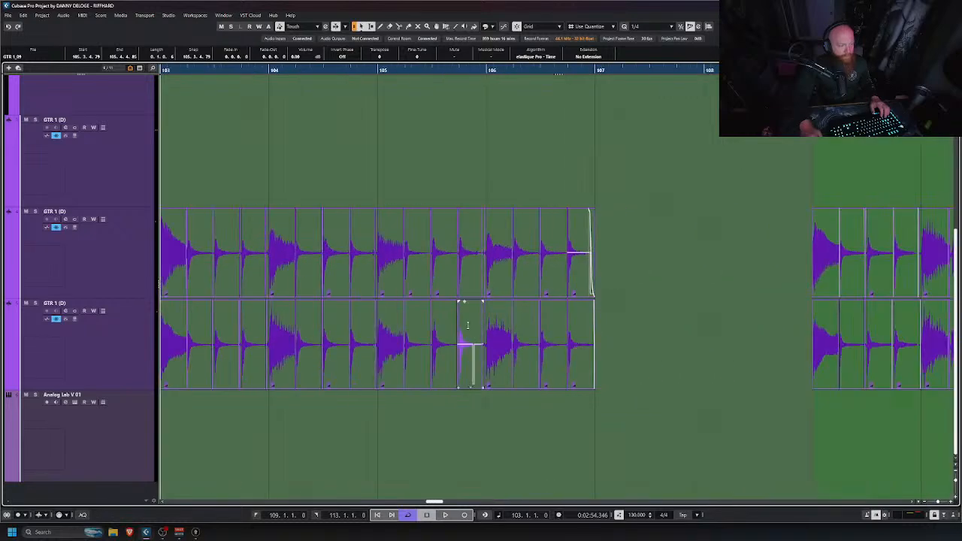
key(space)
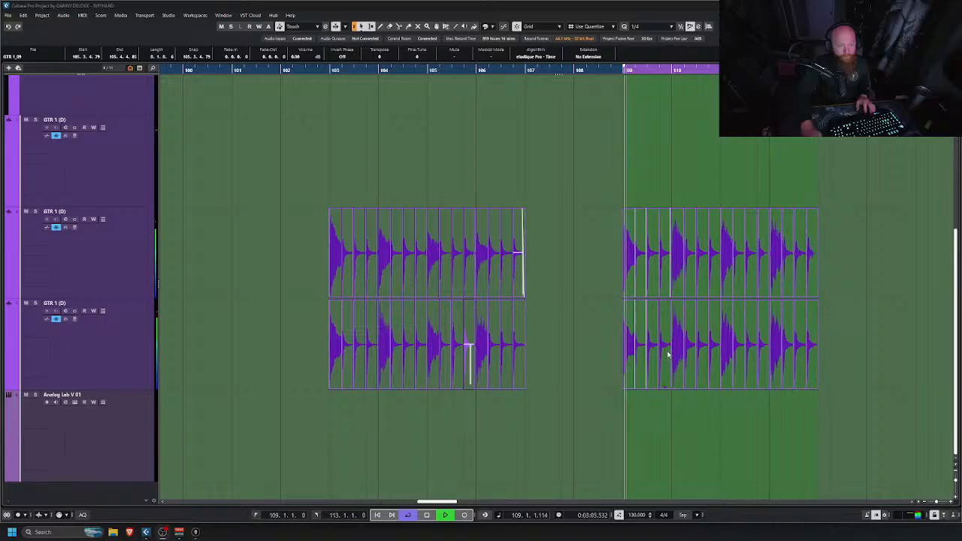
key(space)
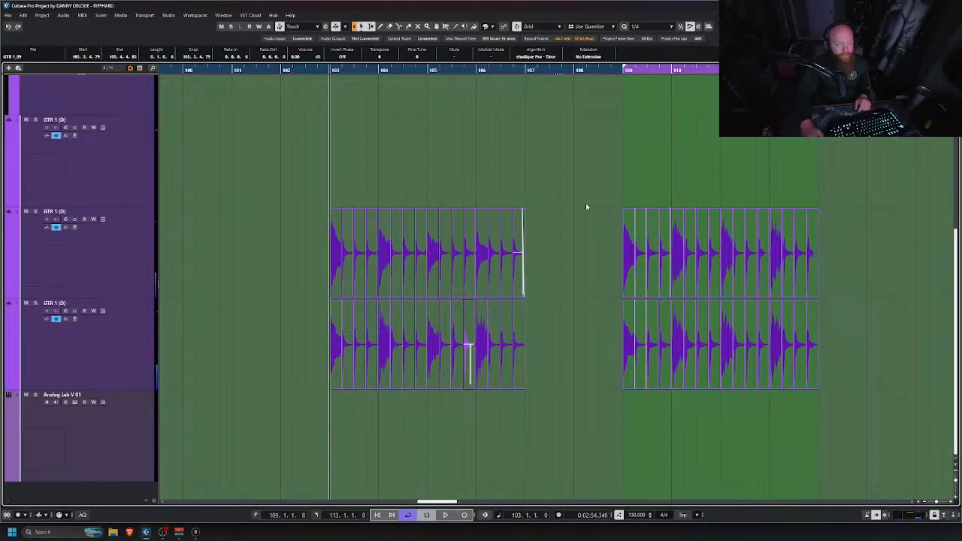
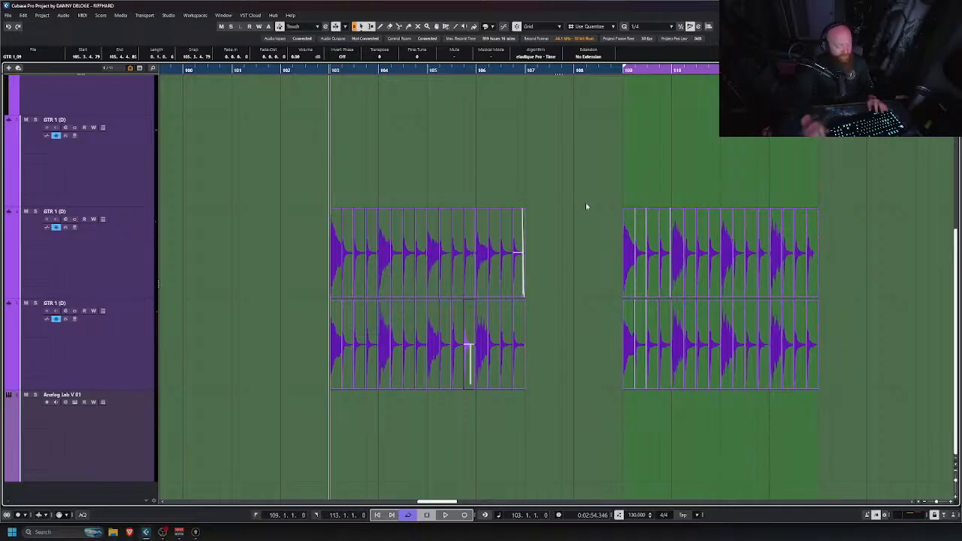
Step: Inspect the crossfaded slices in bar 109 and both takes' note transition at beat 111.2
ctrl+scroll(596, 211, up, 6)
ctrl+scroll(671, 261, down, 6)
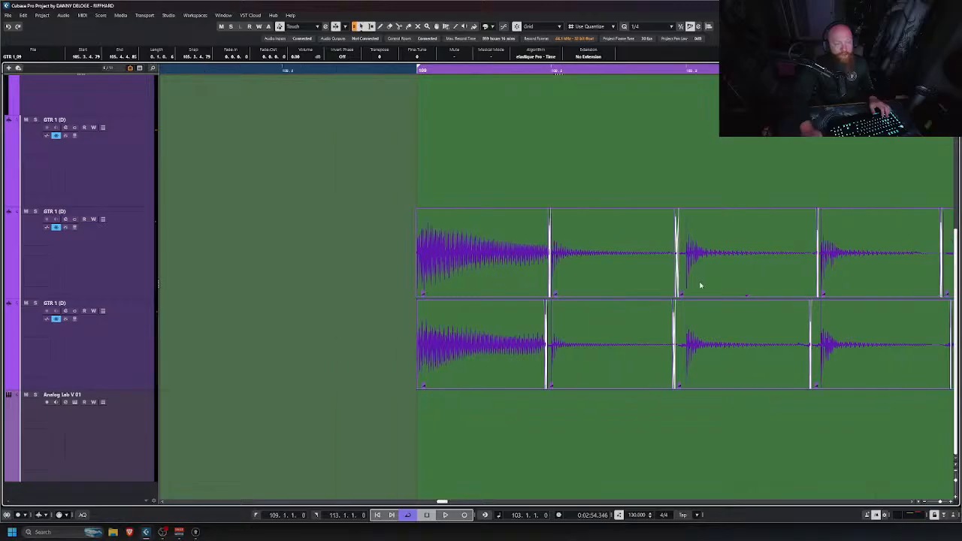
ctrl+scroll(725, 291, down, 1)
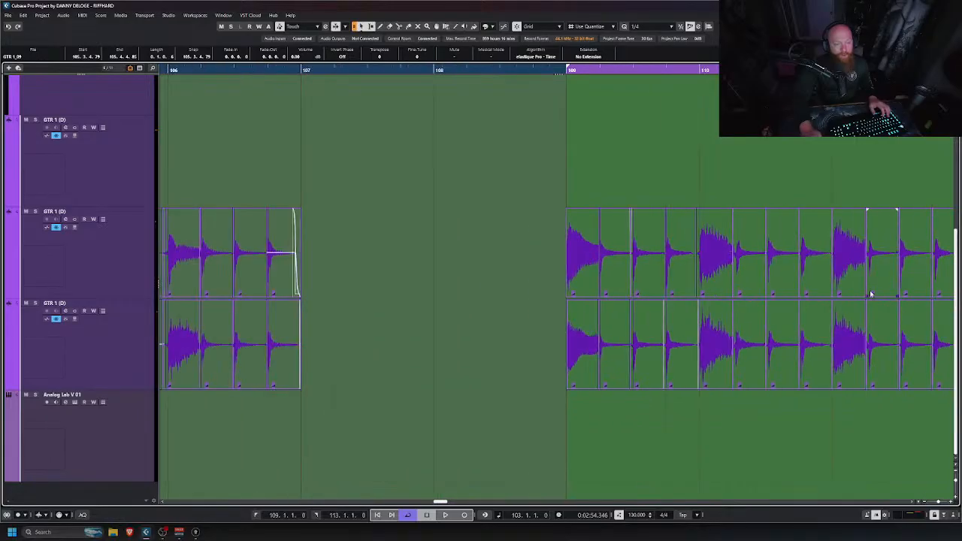
scroll(835, 293, right, 2)
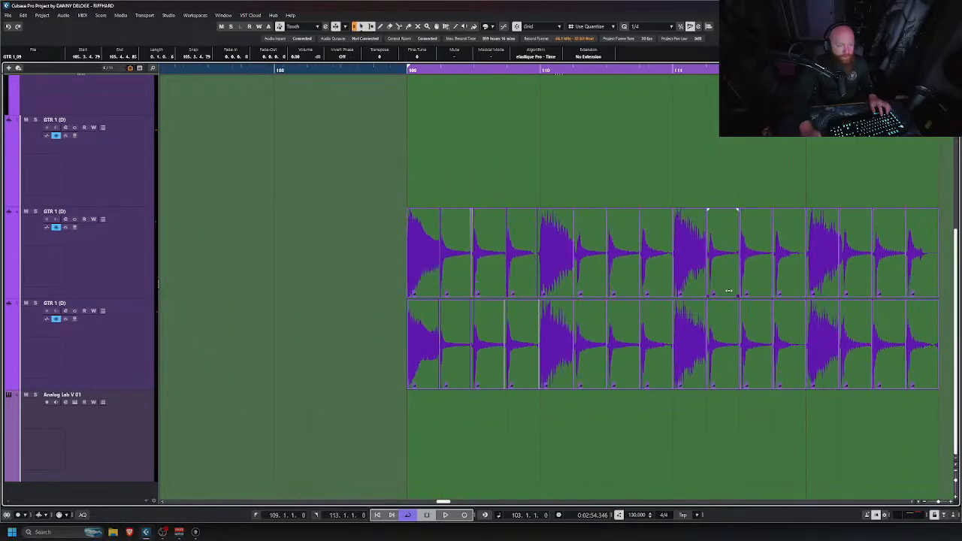
ctrl+scroll(725, 290, up, 5)
ctrl+scroll(650, 272, up, 2)
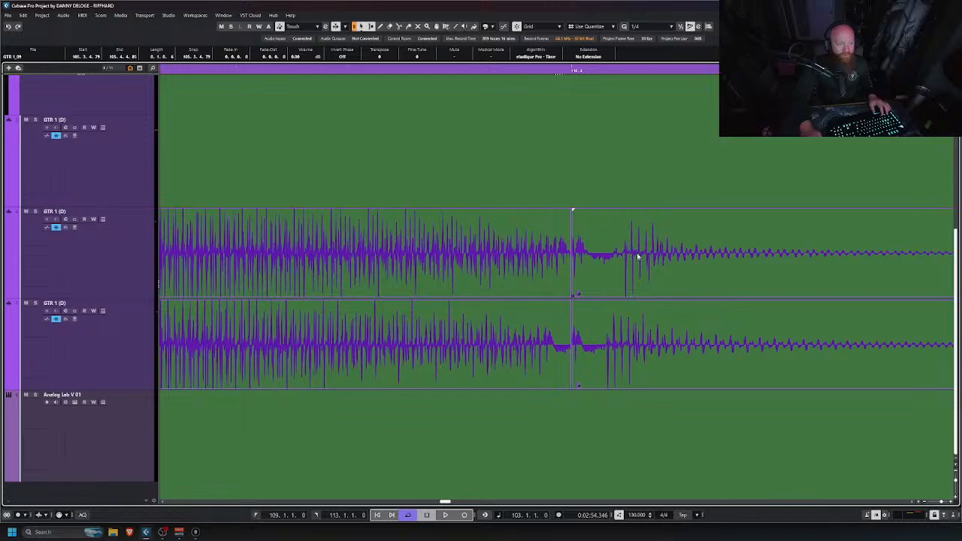
ctrl+scroll(637, 257, down, 6)
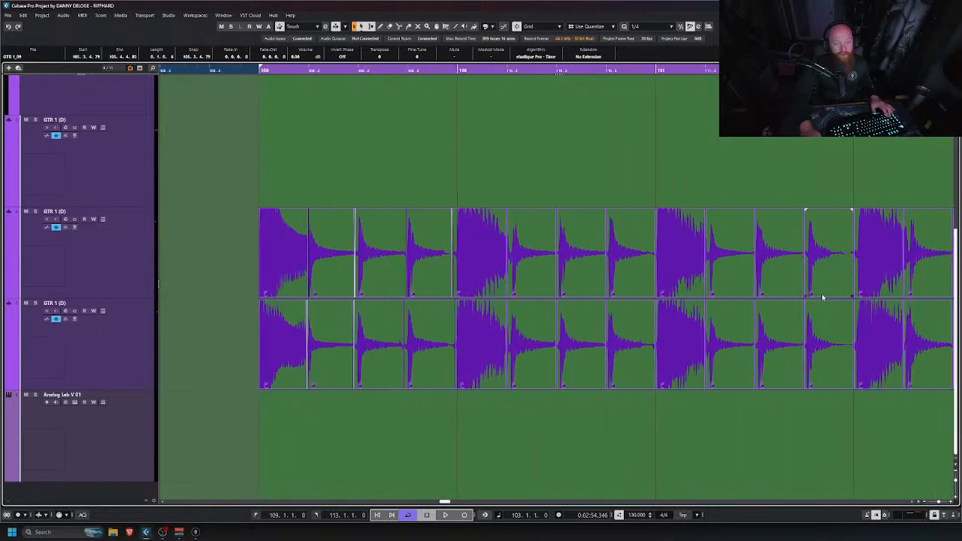
ctrl+scroll(820, 297, down, 3)
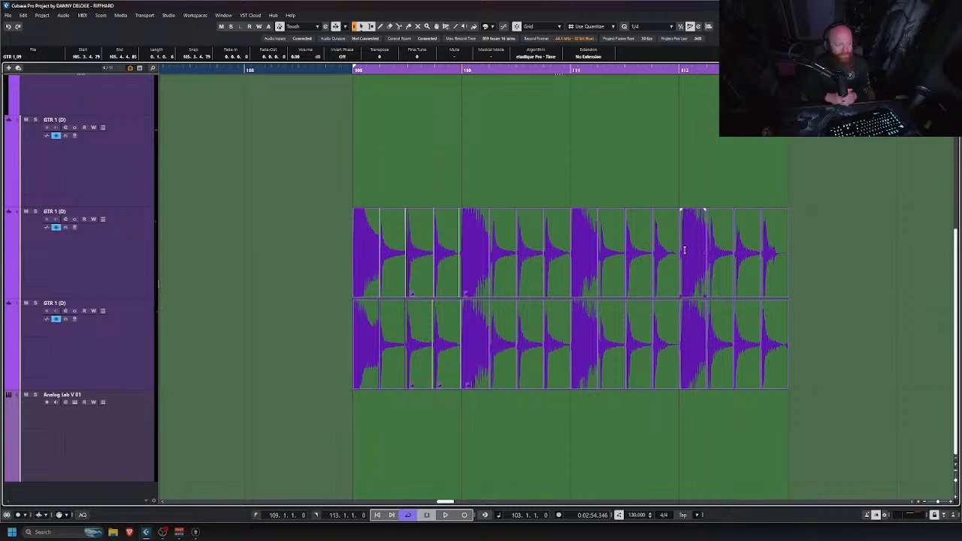
Step: Review the crossfades leading into bar 110 and the remaining slices of both takes through bar 112
scroll(428, 294, up, 3)
scroll(452, 289, up, 3)
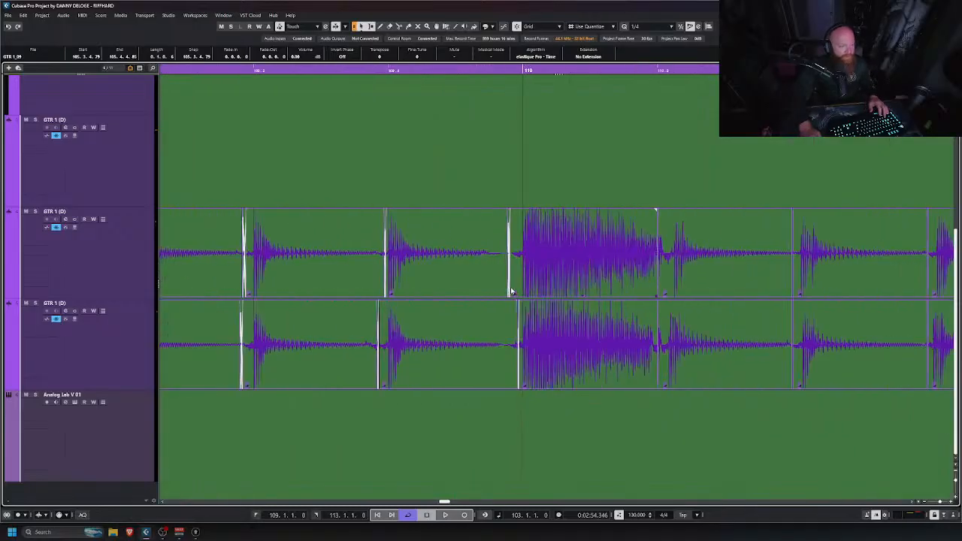
scroll(509, 285, down, 5)
scroll(706, 302, right, 4)
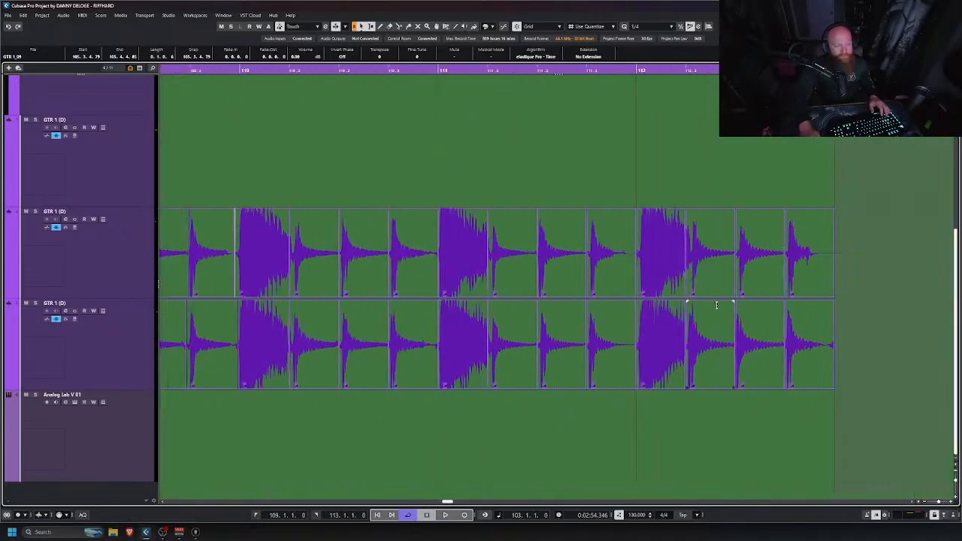
scroll(661, 289, left, 2)
scroll(660, 292, down, 3)
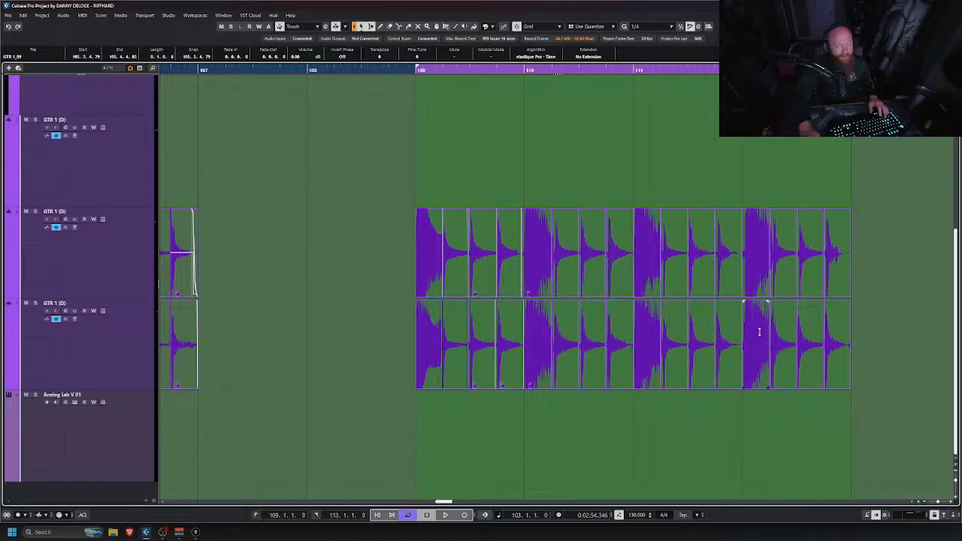
scroll(759, 331, up, 3)
scroll(644, 312, left, 2)
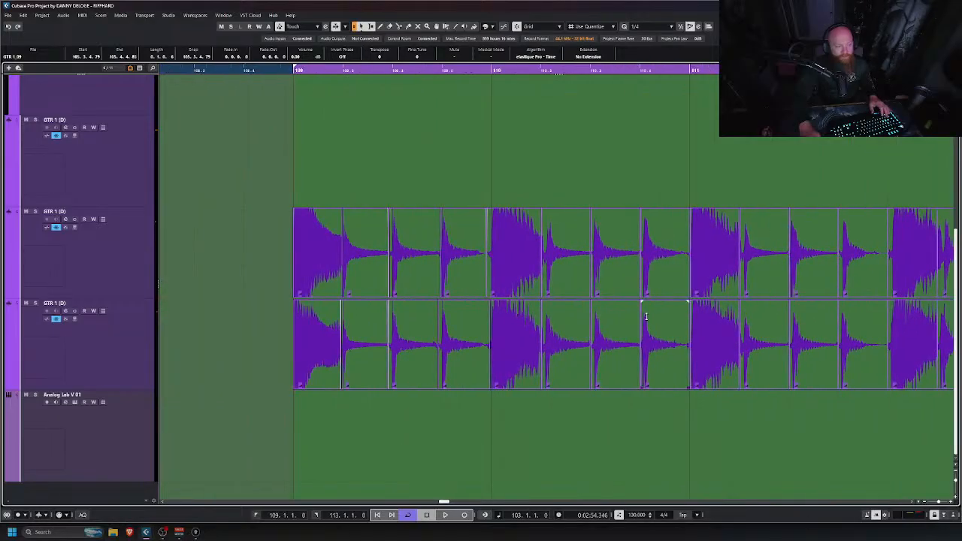